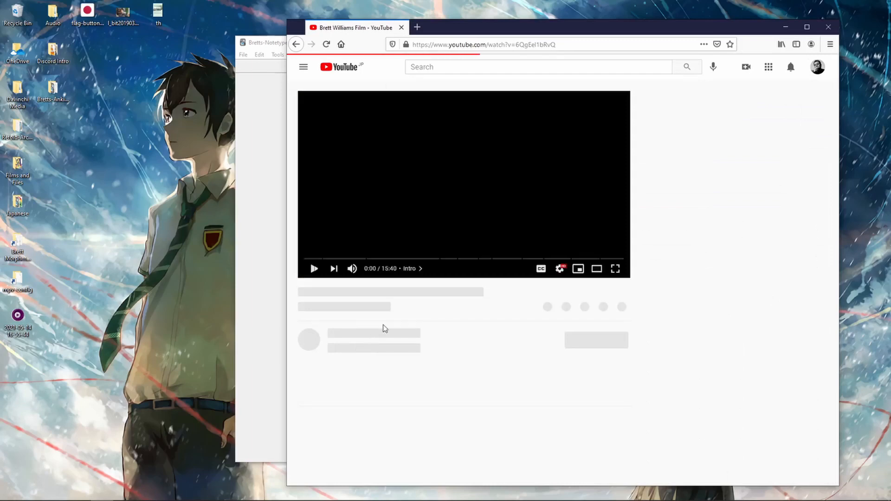
# Expand the description of the sentence mining workflow video and look through its links and chapter list
pyautogui.click(314, 264)
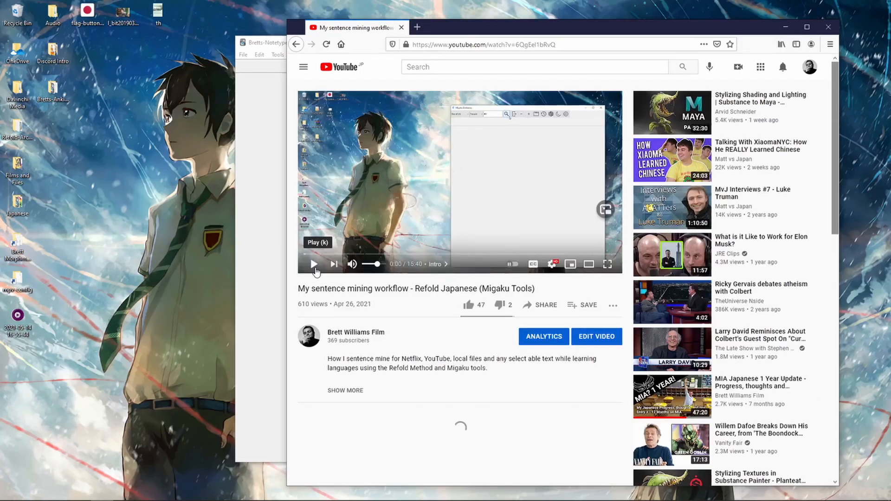
pyautogui.click(350, 392)
pyautogui.scroll(-5, 457, 337)
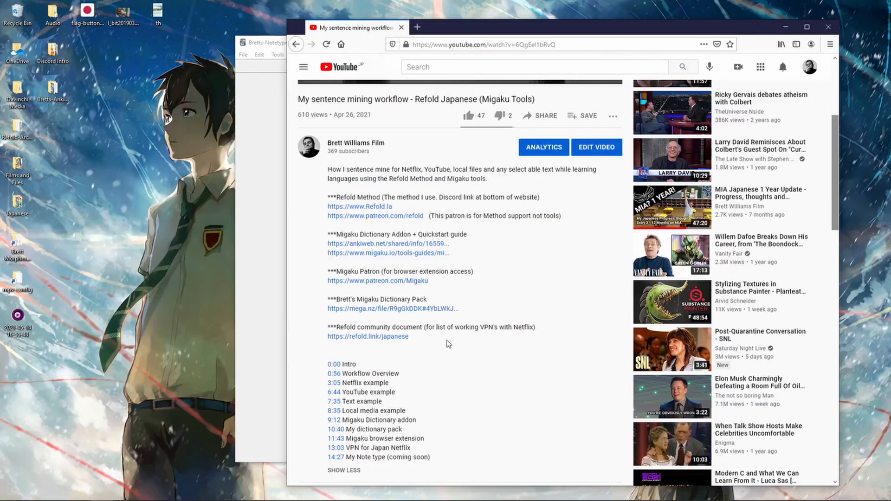
pyautogui.scroll(5, 457, 366)
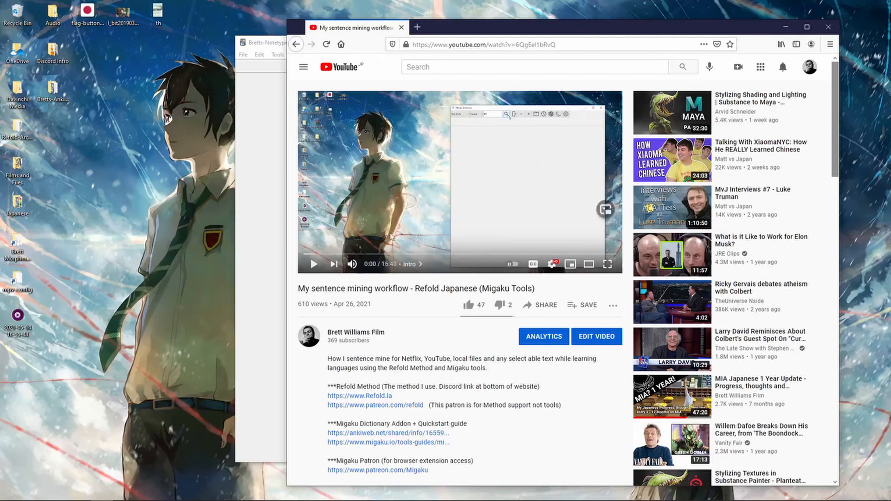
# Switch to Anki, view the first card of the Japanese-Expression deck, and return to the deck list
pyautogui.click(787, 29)
pyautogui.moveTo(457, 48); pyautogui.dragTo(478, 62)
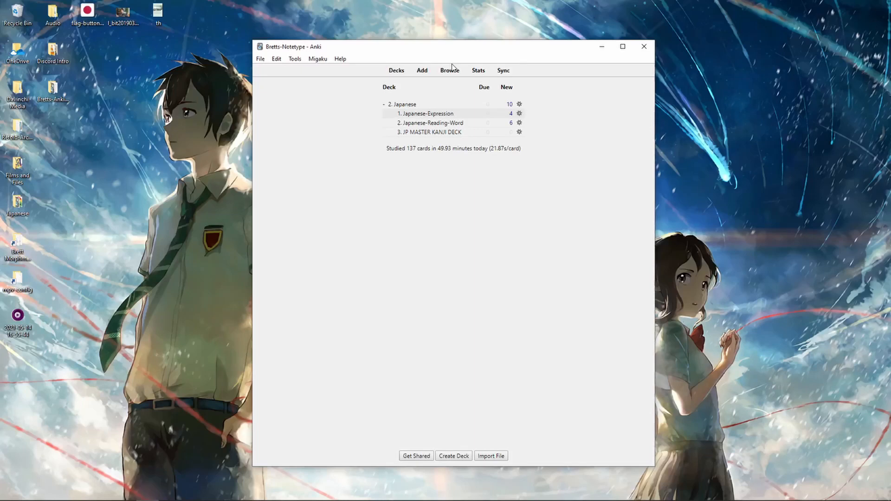
pyautogui.click(443, 116)
pyautogui.click(501, 122)
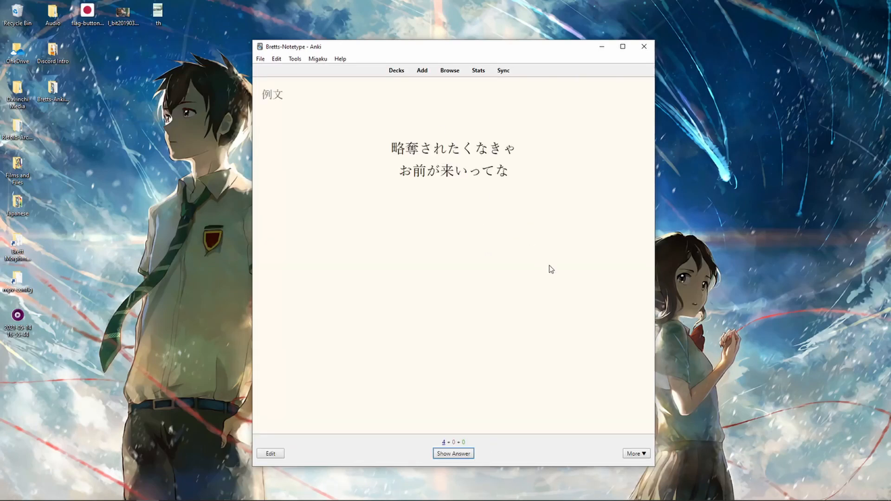
pyautogui.click(397, 71)
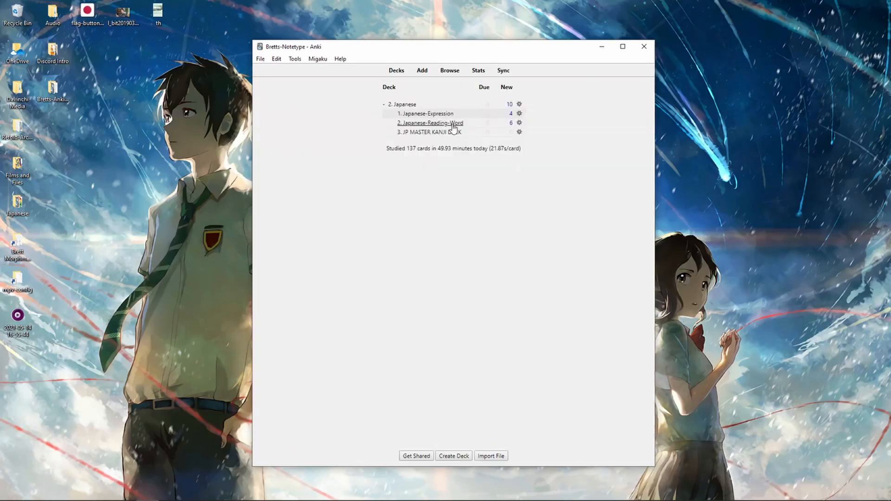
# Study the Japanese-Reading-Word deck's 花嫁 card, reveal its answer, and examine the example sentence
pyautogui.click(457, 123)
pyautogui.click(494, 125)
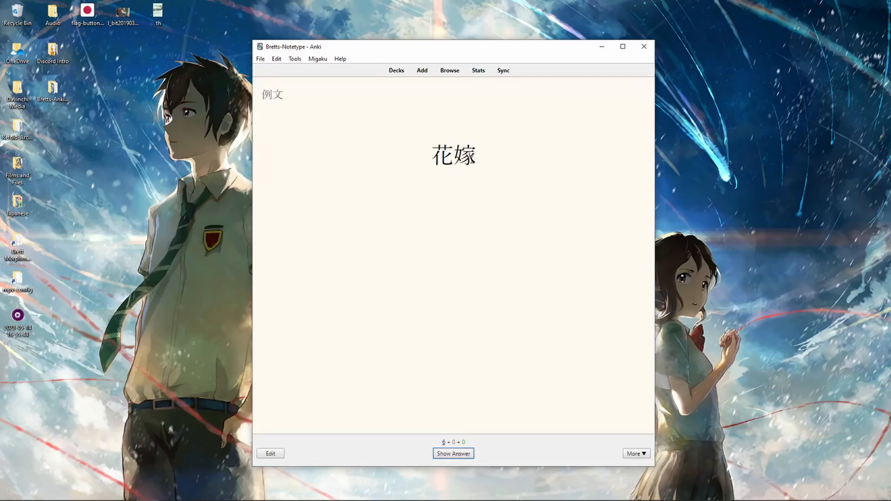
pyautogui.moveTo(478, 163); pyautogui.dragTo(417, 159)
pyautogui.click(471, 203)
pyautogui.press('space')
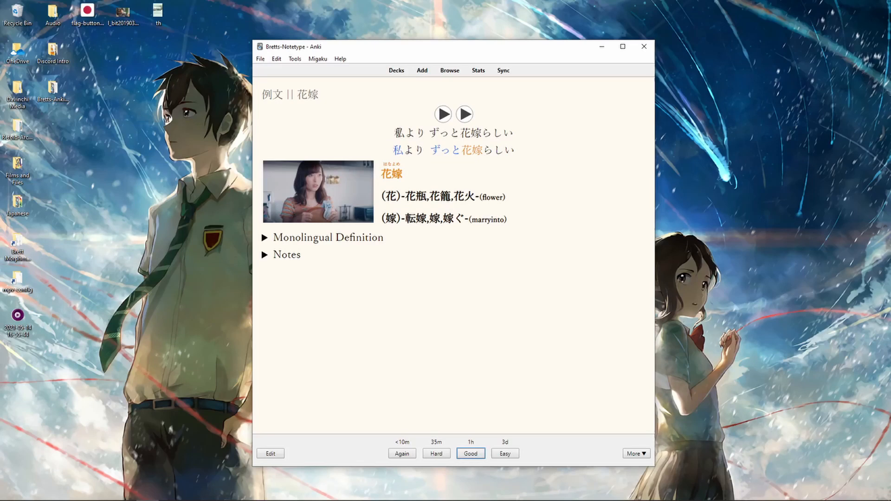
pyautogui.moveTo(394, 131); pyautogui.dragTo(501, 142)
pyautogui.click(525, 141)
pyautogui.click(409, 132)
# Go to the Japanese-Expression deck's 略奪 card and reveal its answer
pyautogui.press('space')
pyautogui.moveTo(510, 174)
pyautogui.mouseDown()
pyautogui.moveTo(372, 149)
pyautogui.moveTo(461, 150)
pyautogui.moveTo(515, 172)
pyautogui.mouseUp()
pyautogui.click(448, 187)
pyautogui.click(436, 185)
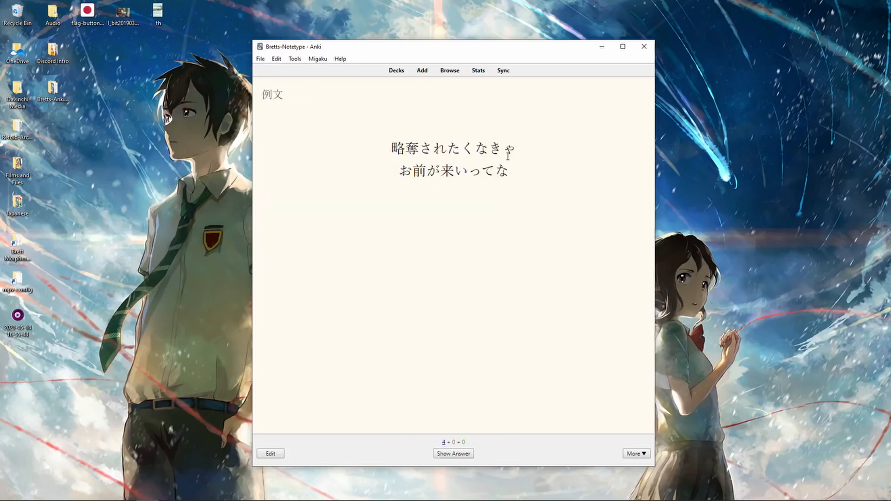
pyautogui.press('space')
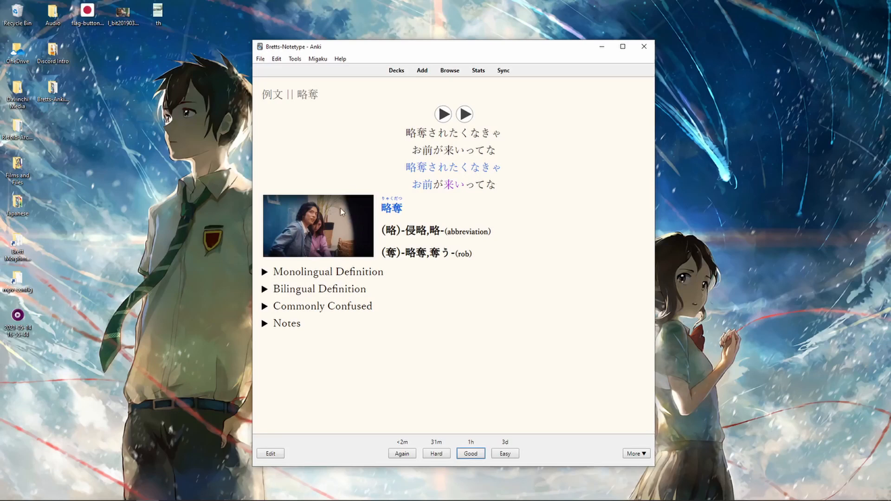
# Play the card's second audio clip and examine the plain and colour-marked versions of the sentence
pyautogui.click(465, 114)
pyautogui.click(497, 152)
pyautogui.moveTo(497, 154); pyautogui.dragTo(402, 144)
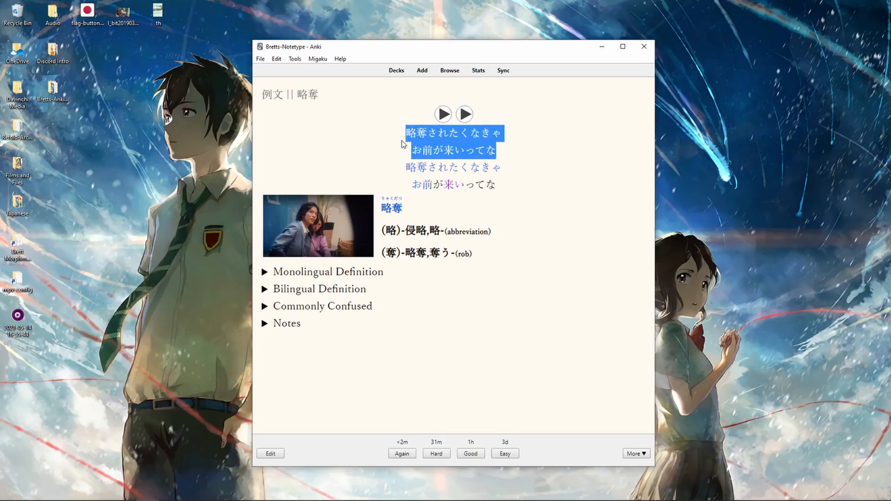
pyautogui.click(505, 195)
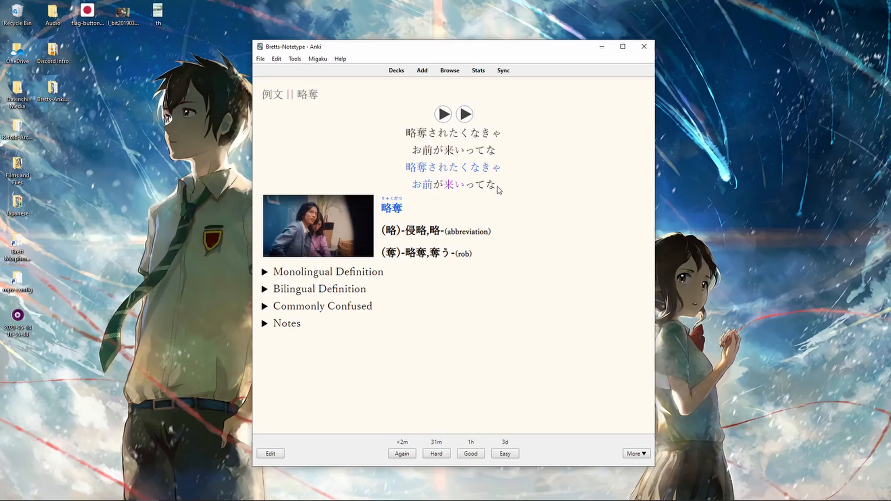
pyautogui.moveTo(498, 189); pyautogui.dragTo(402, 164)
pyautogui.click(469, 203)
# Examine the focus word 略奪 and the kanji information beneath it on the card's answer side
pyautogui.moveTo(417, 174)
pyautogui.moveTo(404, 208); pyautogui.dragTo(385, 214)
pyautogui.click(338, 155)
pyautogui.moveTo(392, 212)
pyautogui.moveTo(428, 236)
pyautogui.moveTo(446, 232); pyautogui.dragTo(492, 233)
# Expand and collapse the Bilingual Definition and Monolingual Definition sections to inspect their contents
pyautogui.click(480, 290)
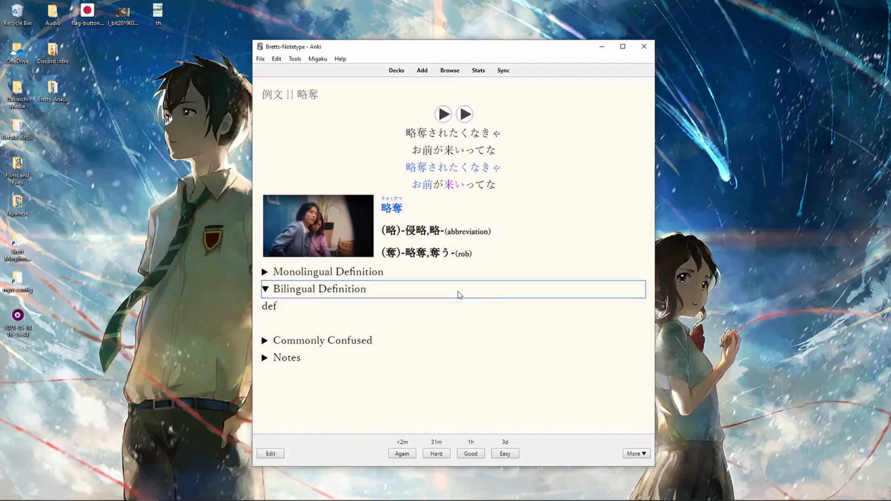
pyautogui.click(438, 293)
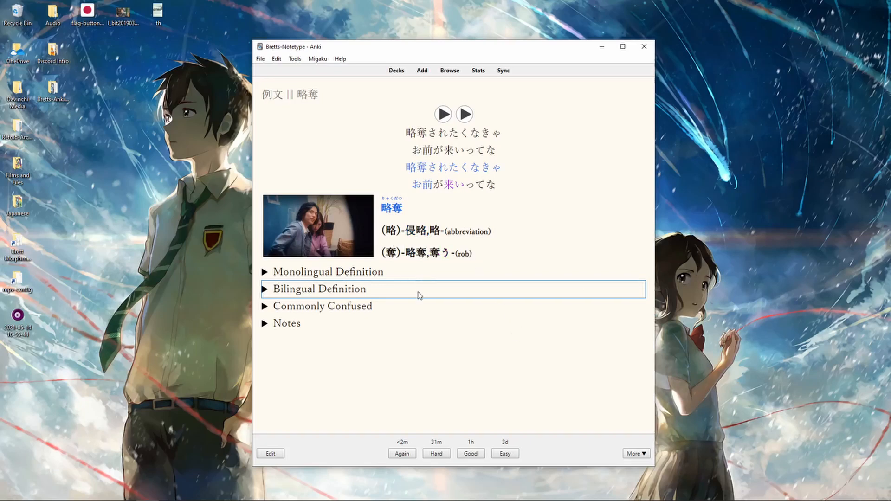
pyautogui.click(291, 273)
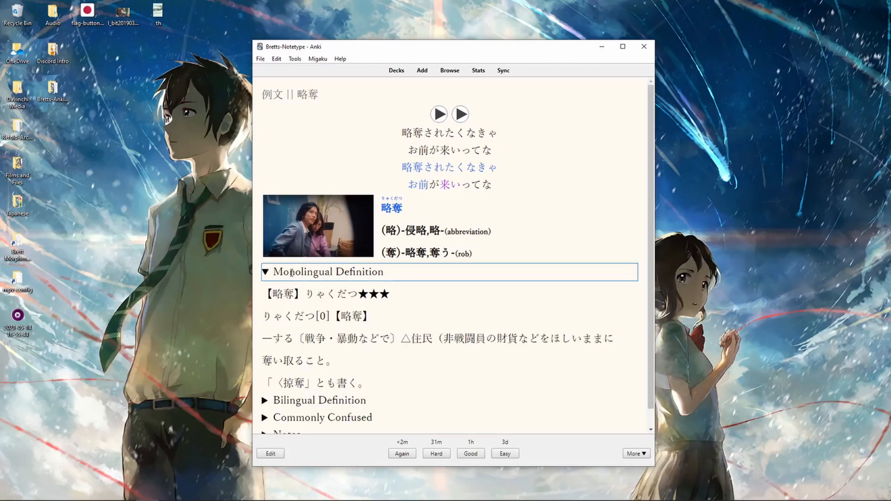
pyautogui.click(291, 272)
pyautogui.click(299, 289)
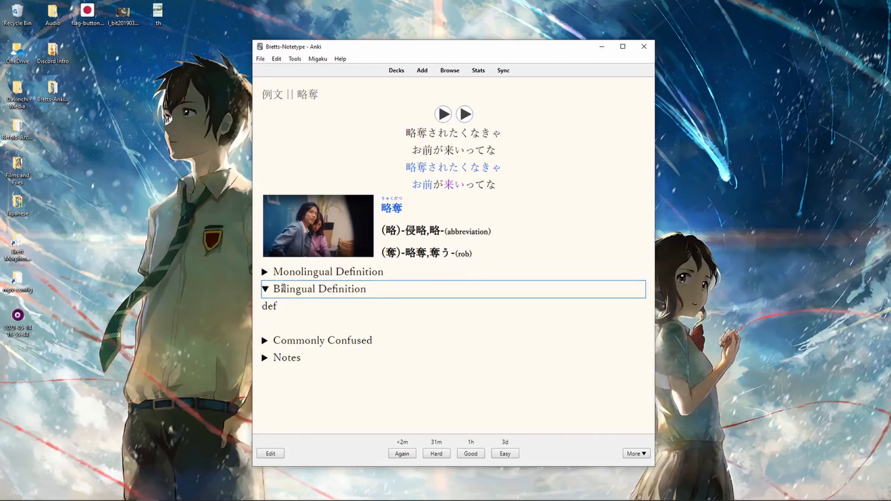
pyautogui.click(299, 290)
# Expand the Commonly Confused section, examine the word listed there, and collapse the section again
pyautogui.click(284, 307)
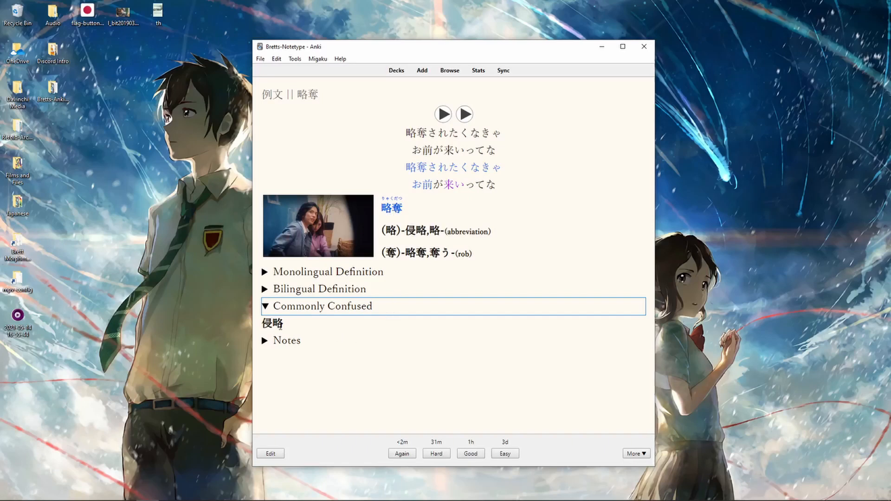
pyautogui.moveTo(281, 328); pyautogui.dragTo(263, 331)
pyautogui.click(306, 330)
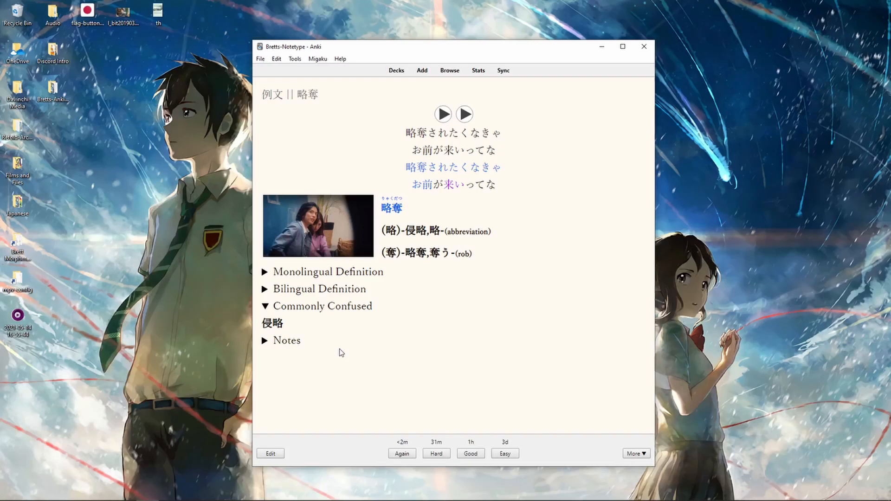
pyautogui.click(267, 308)
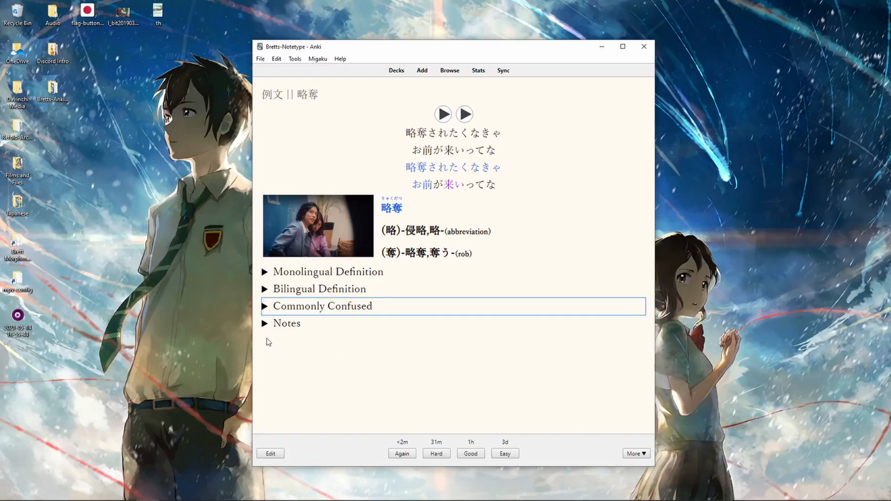
# Expand the Notes section and compare its scene description with the card's example sentence
pyautogui.click(266, 324)
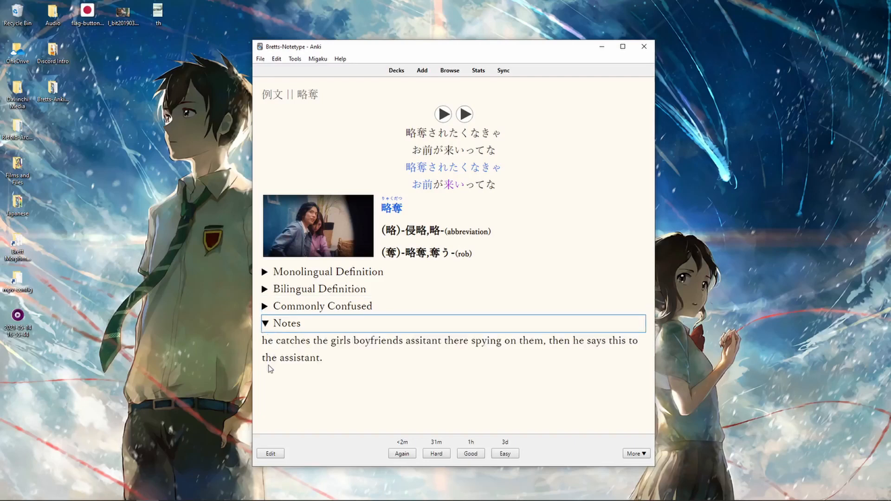
pyautogui.tripleClick(331, 366)
pyautogui.click(365, 361)
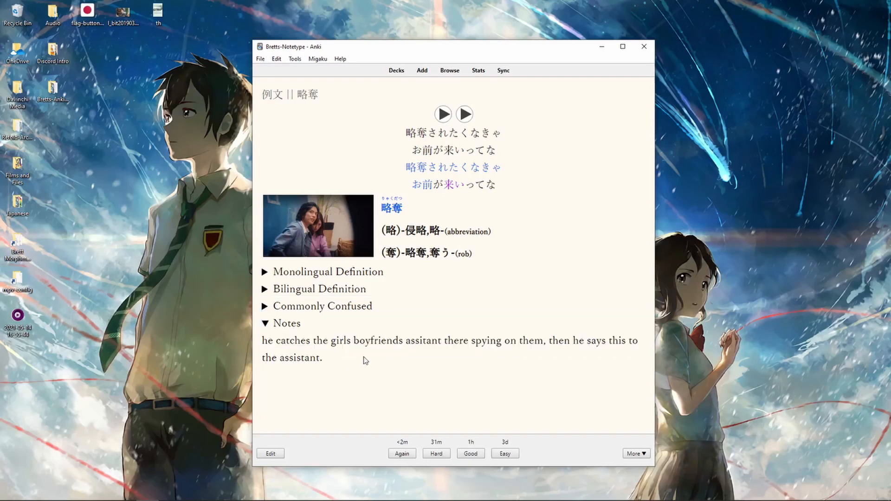
pyautogui.moveTo(488, 149); pyautogui.dragTo(407, 139)
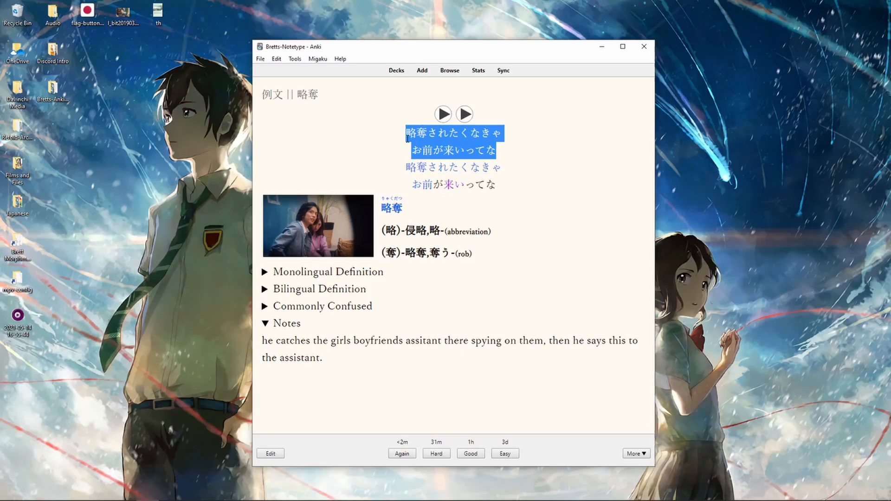
pyautogui.click(444, 149)
pyautogui.moveTo(494, 150); pyautogui.dragTo(407, 138)
pyautogui.click(441, 144)
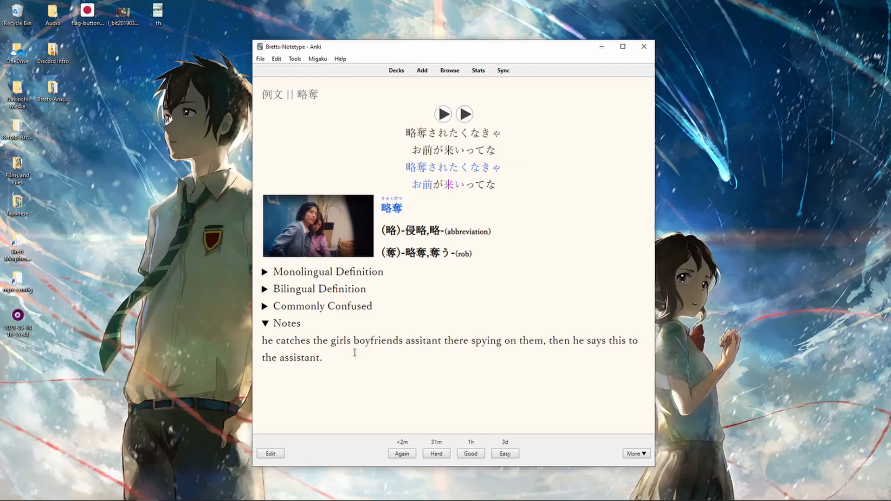
pyautogui.moveTo(262, 344); pyautogui.dragTo(329, 361)
# Enter x in the 略奪 note's Use Audio field and bring the card's front back up to check it
pyautogui.click(273, 454)
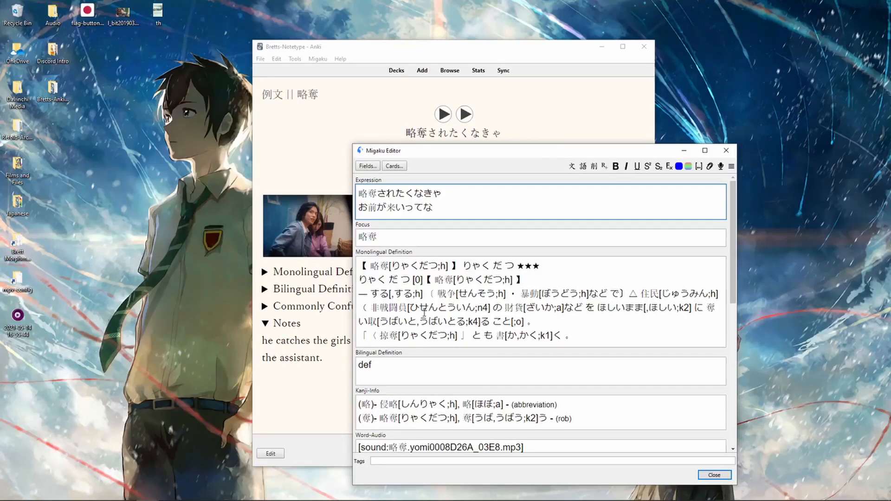
pyautogui.scroll(-10, 424, 313)
pyautogui.click(370, 443)
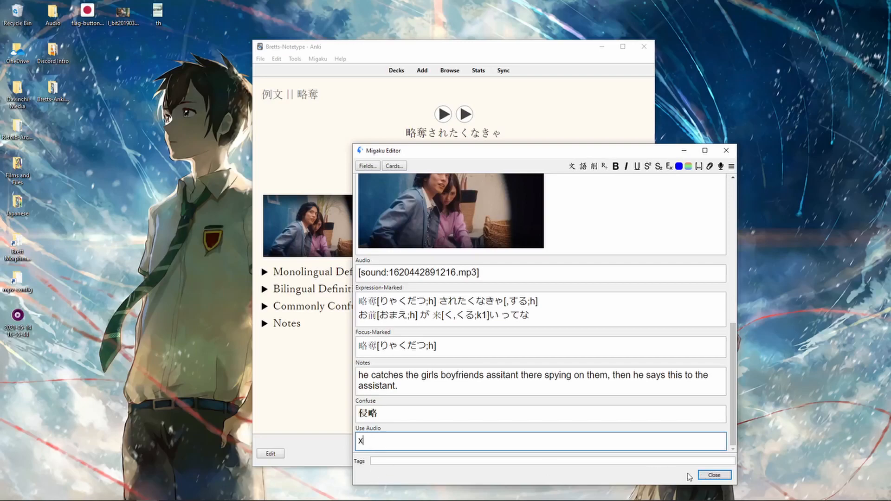
pyautogui.click(714, 475)
pyautogui.press('space')
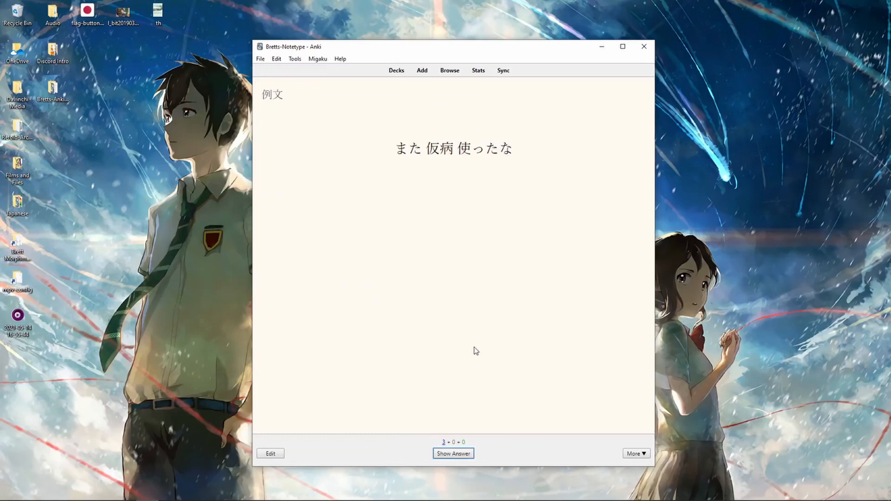
pyautogui.hotkey('ctrl', 'z')
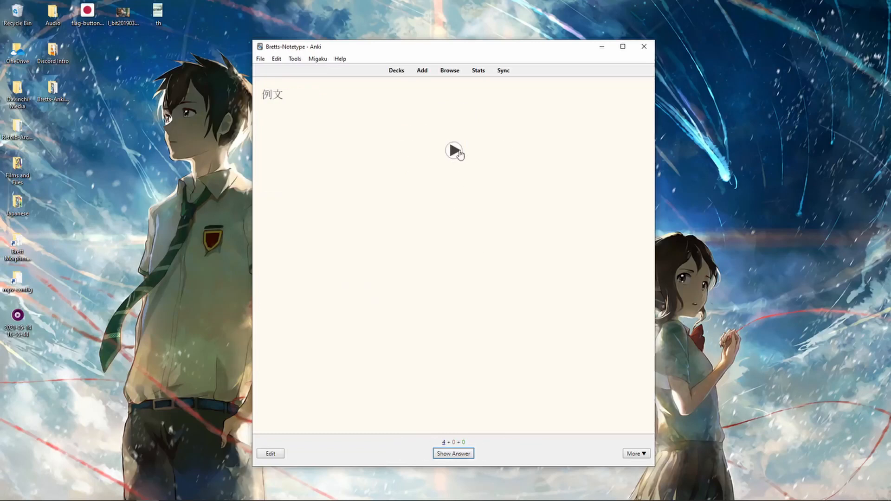
# Return to the deck list, open the Bretts-Anki-Note-Type-Files folder in File Explorer, and select the Bretts-Anki-Note-Type deck package
pyautogui.press('s')
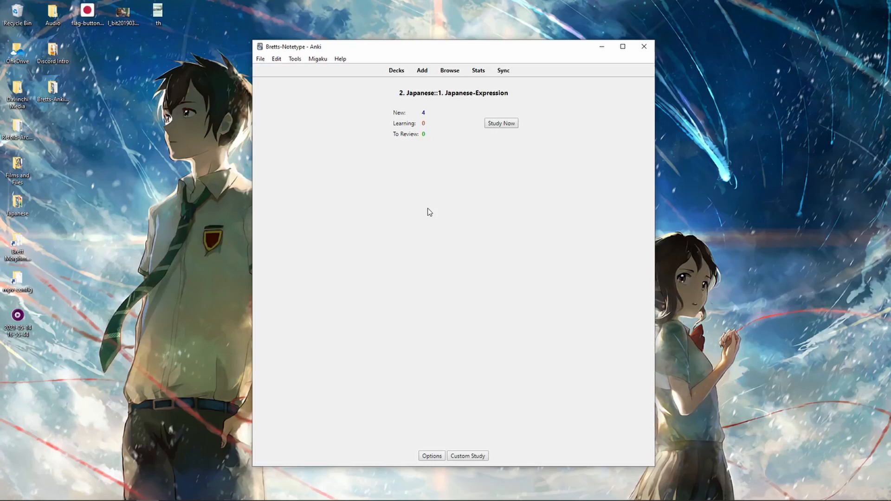
pyautogui.click(396, 70)
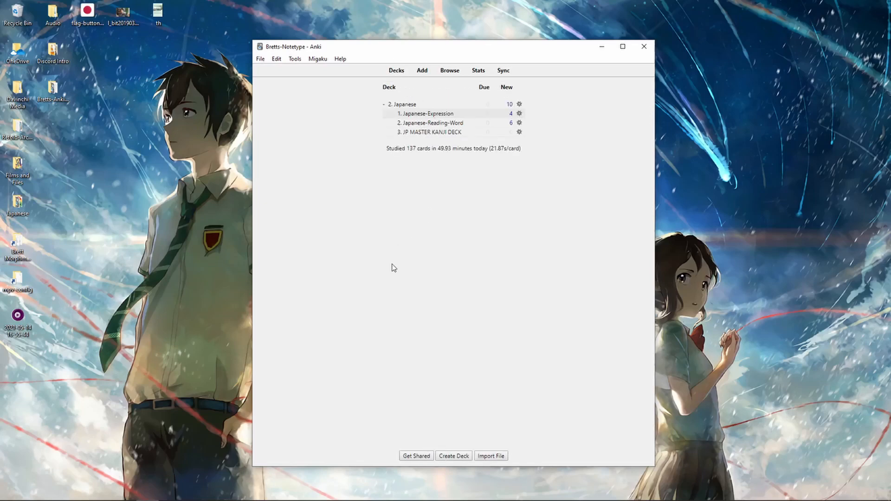
pyautogui.doubleClick(53, 92)
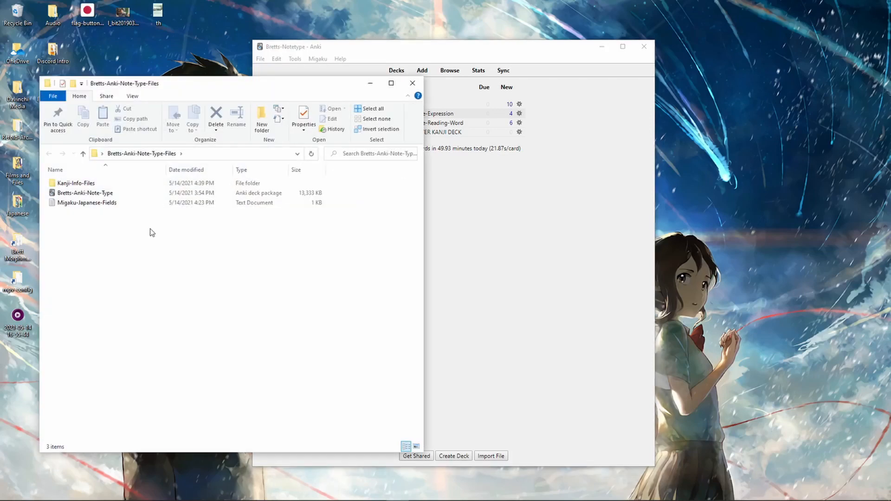
pyautogui.click(79, 197)
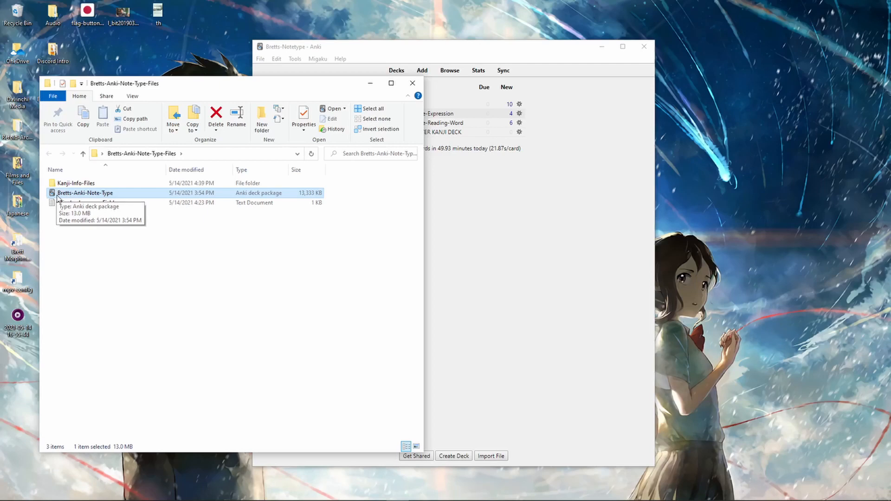
# Switch back to Anki, place its window beside the folder, and start studying the Japanese-Expression deck
pyautogui.click(478, 206)
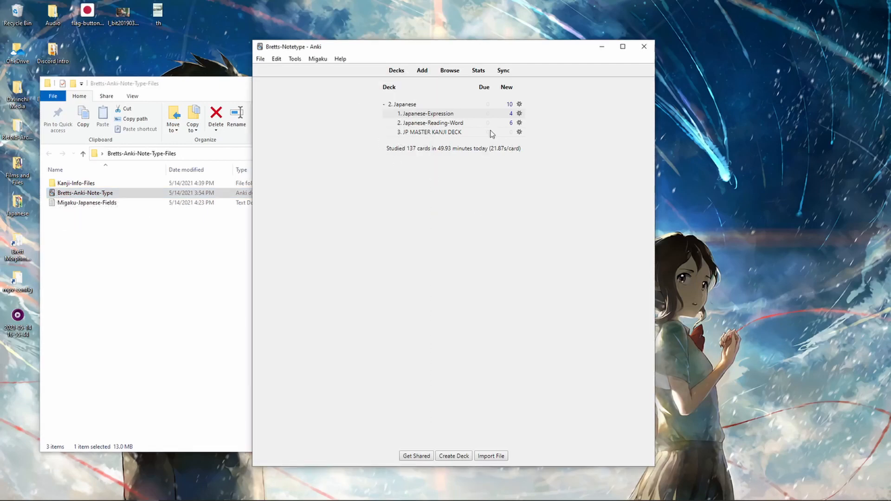
pyautogui.moveTo(460, 55); pyautogui.dragTo(531, 55)
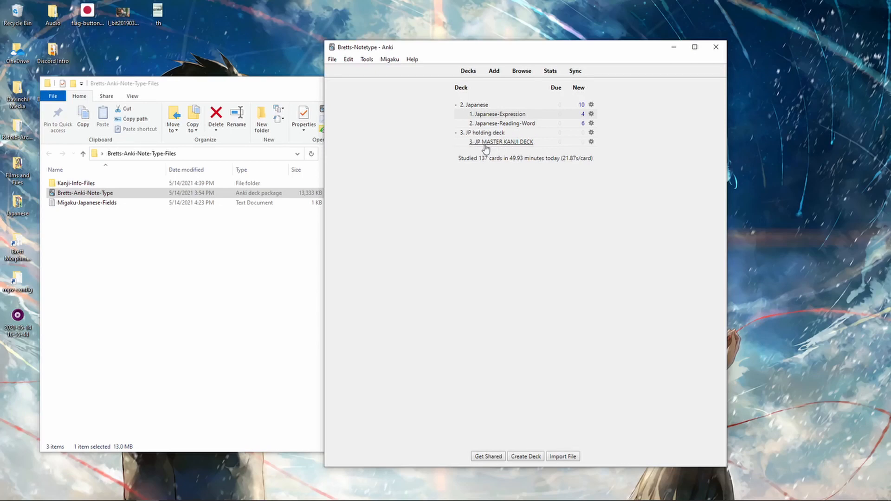
pyautogui.click(503, 115)
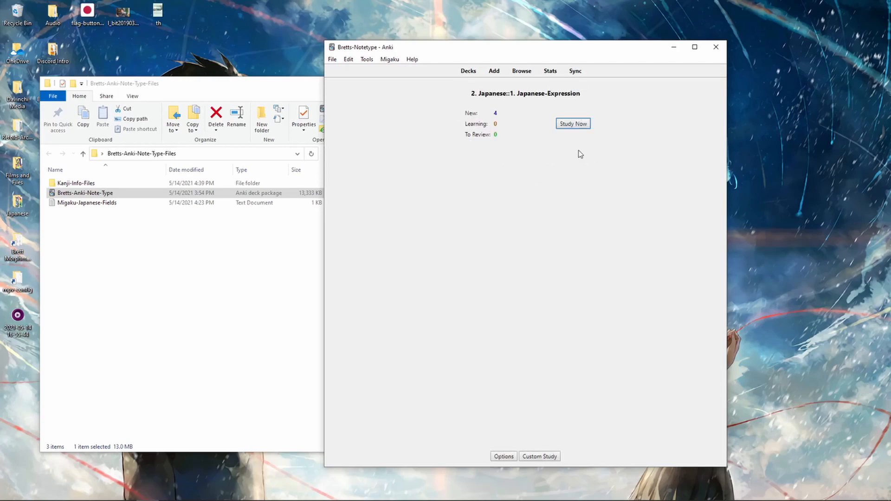
pyautogui.click(572, 132)
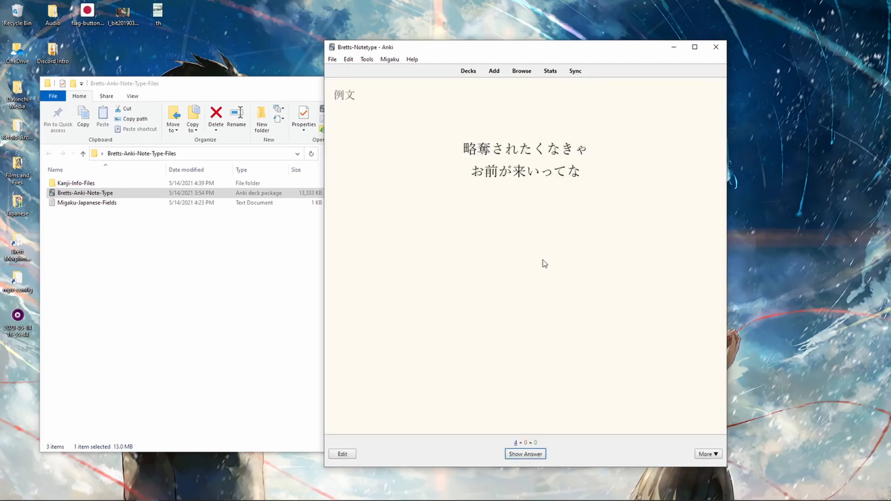
# Reveal the 略奪 card's answer and return to the deck list
pyautogui.press('space')
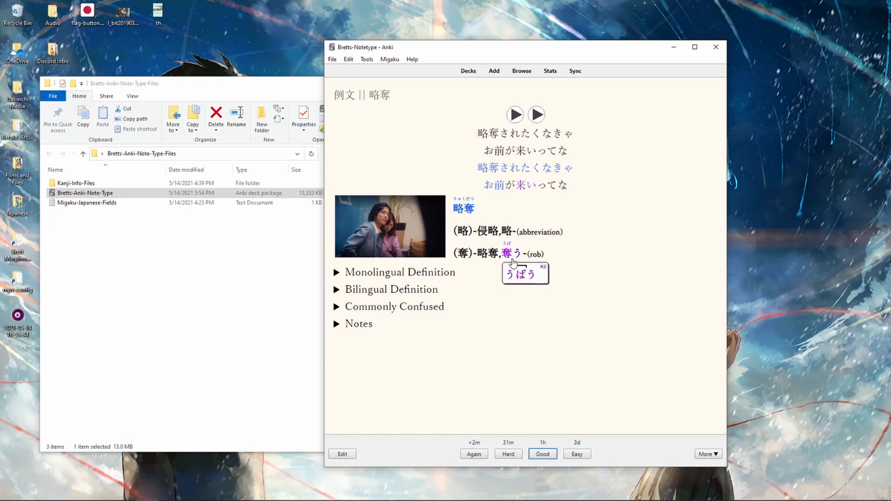
pyautogui.click(468, 71)
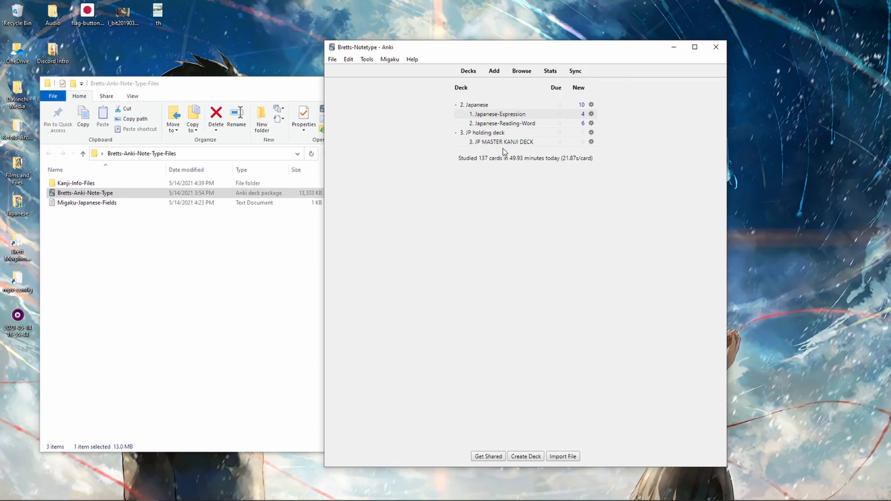
# Open the card browser and look through the 2. Japanese deck, its two subdecks and the JP holding deck, closing the browser when finished
pyautogui.click(520, 74)
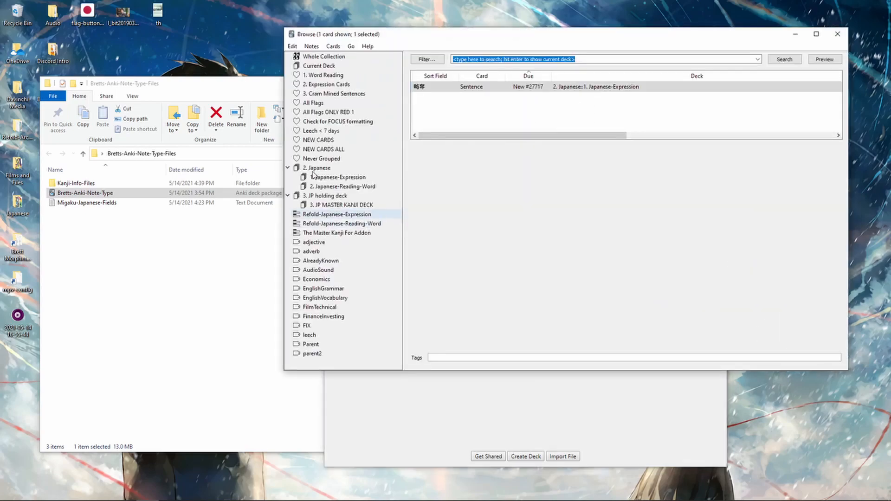
pyautogui.click(317, 170)
pyautogui.click(330, 177)
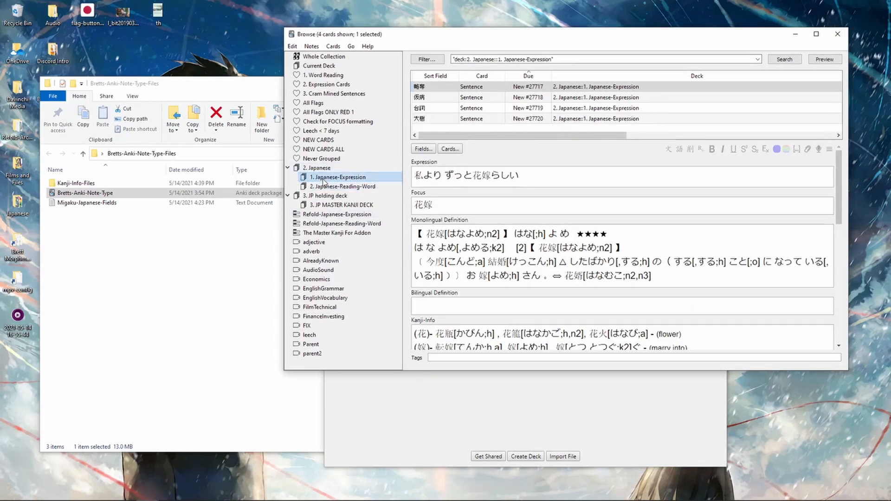
pyautogui.click(328, 188)
pyautogui.click(330, 177)
pyautogui.click(315, 168)
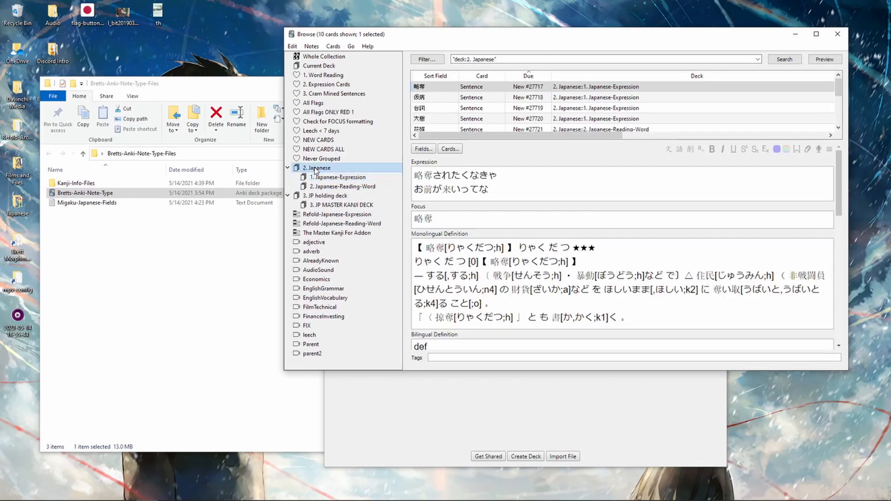
pyautogui.click(323, 197)
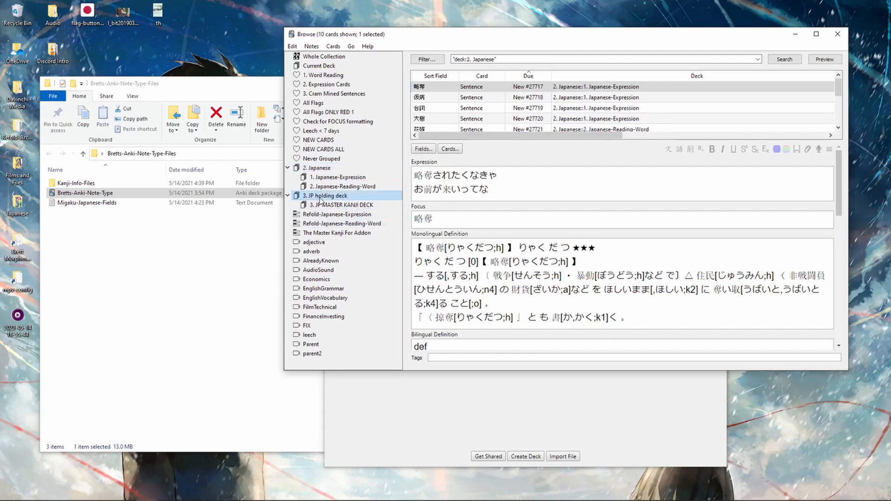
pyautogui.click(837, 34)
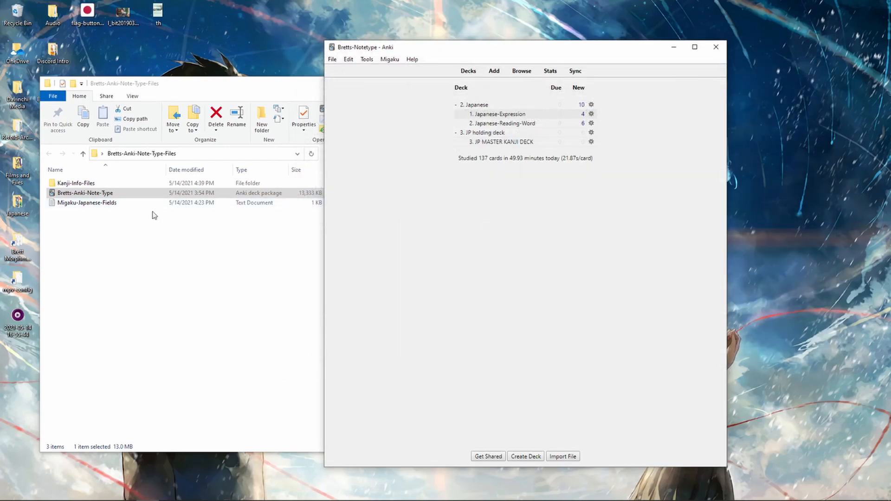
# Start studying the Japanese-Expression deck and reveal the 略奪 card's answer
pyautogui.click(501, 115)
pyautogui.click(571, 124)
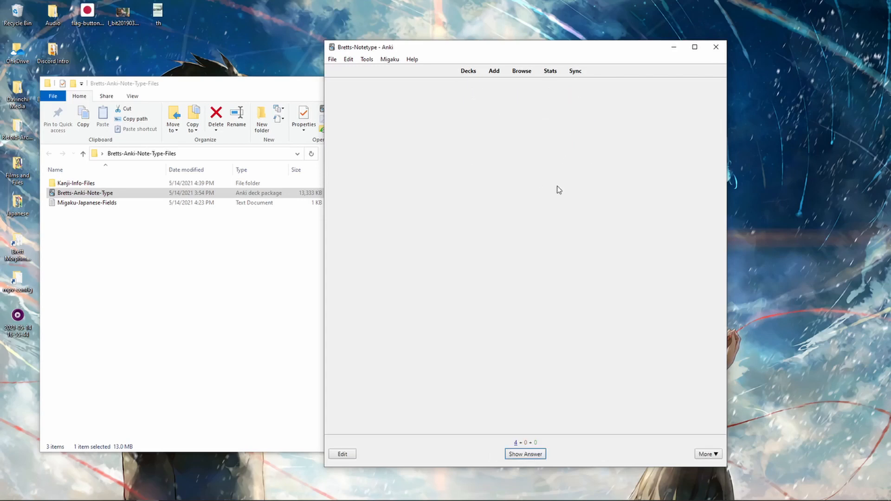
pyautogui.press('space')
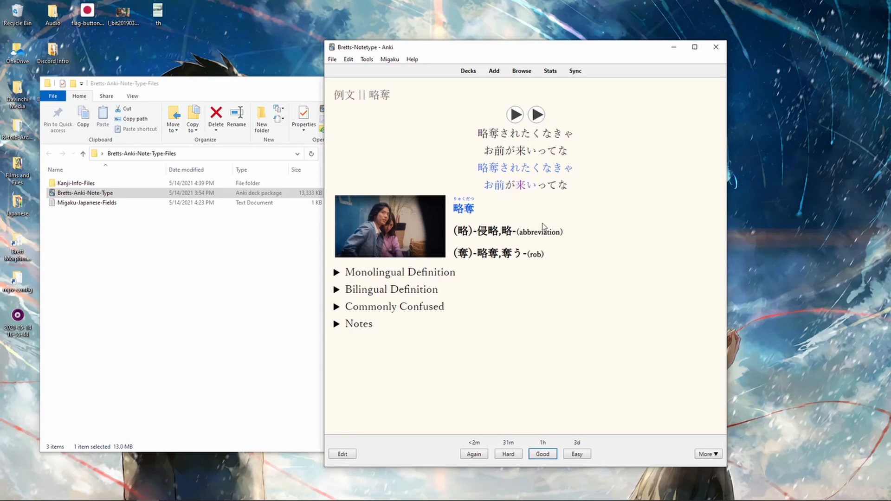
# Switch to Chrome and view the Migaku Dictionary and Migaku Japanese add-on pages on AnkiWeb
pyautogui.moveTo(192, 500)
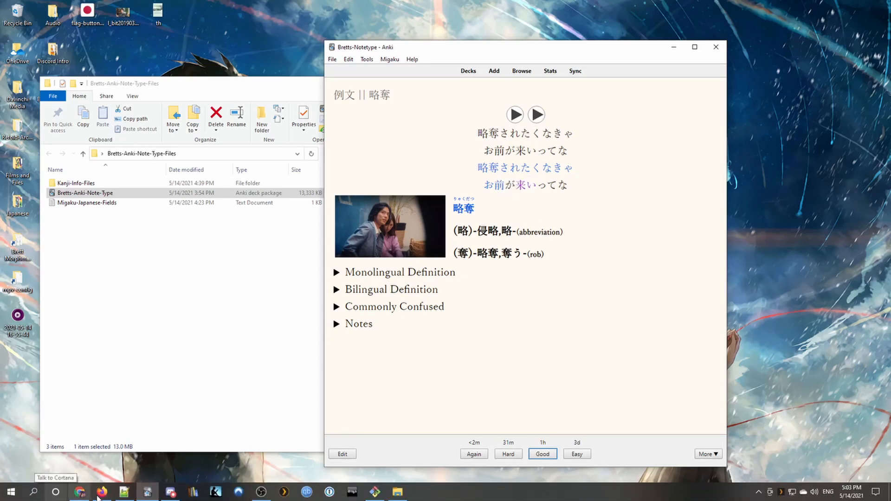
pyautogui.click(514, 388)
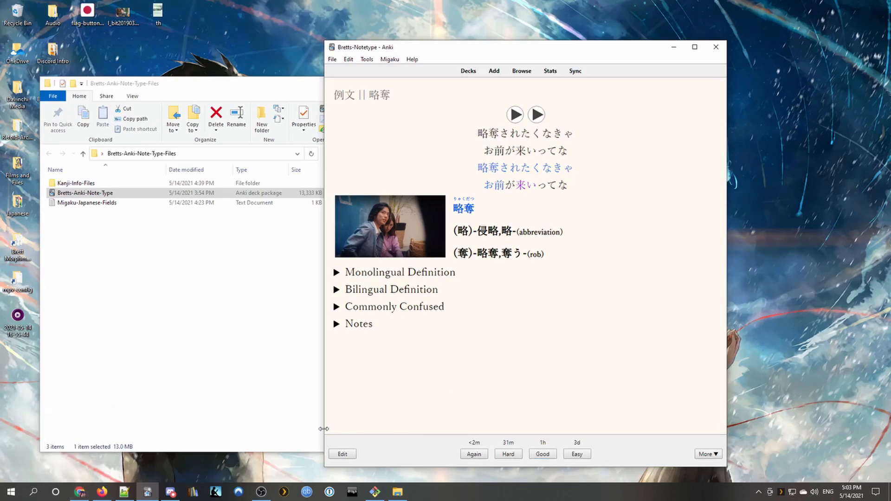
pyautogui.click(78, 493)
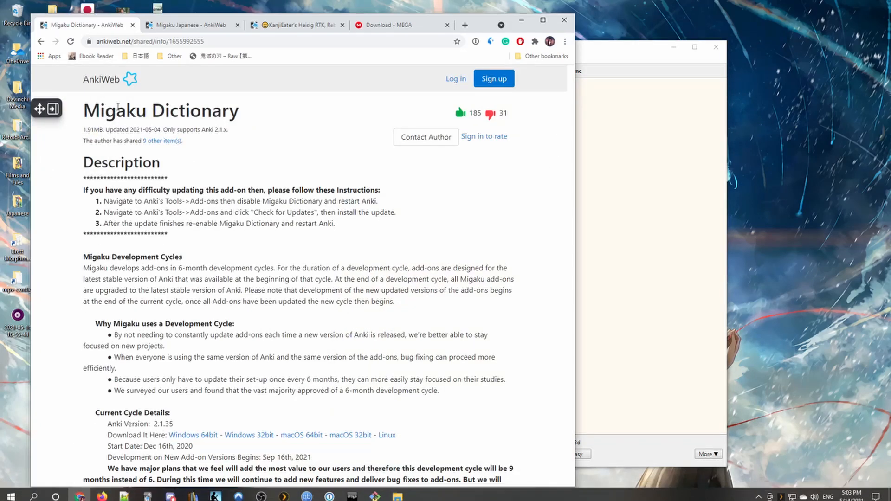
pyautogui.click(189, 29)
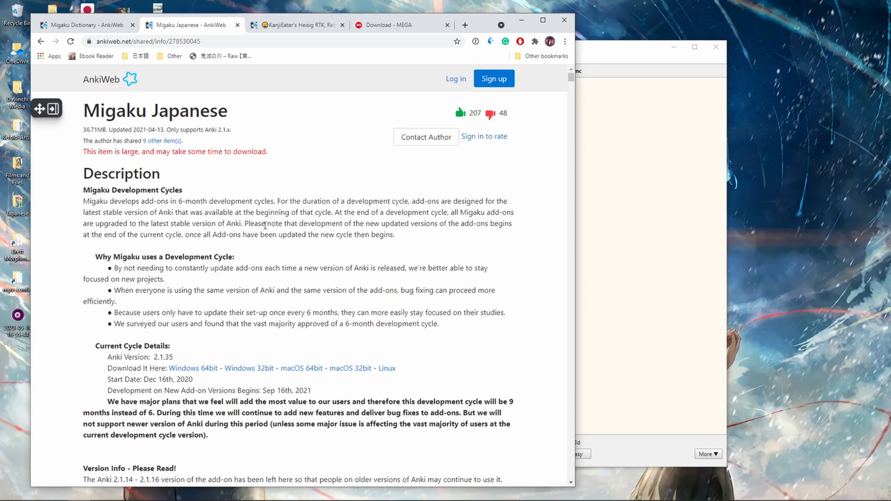
# Switch back to Anki and check the reading and pitch accent pop-ups for 略奪 and お前 on the card
pyautogui.click(619, 219)
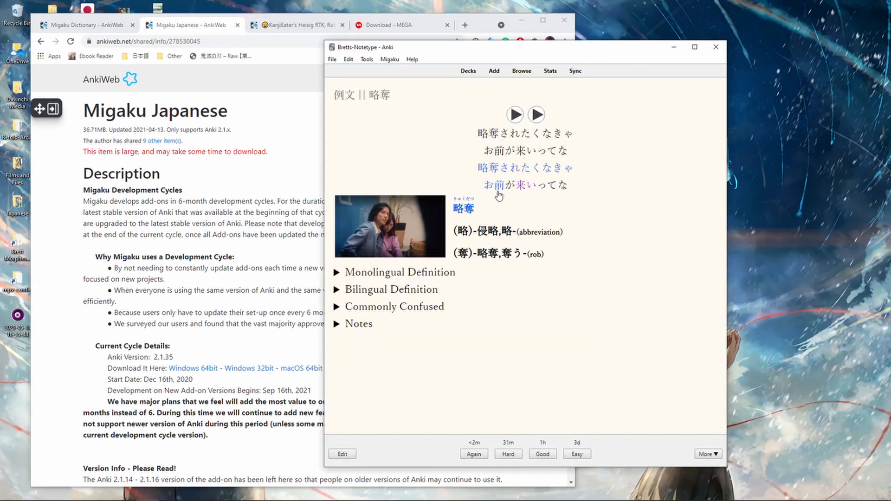
pyautogui.moveTo(519, 170)
pyautogui.moveTo(463, 209)
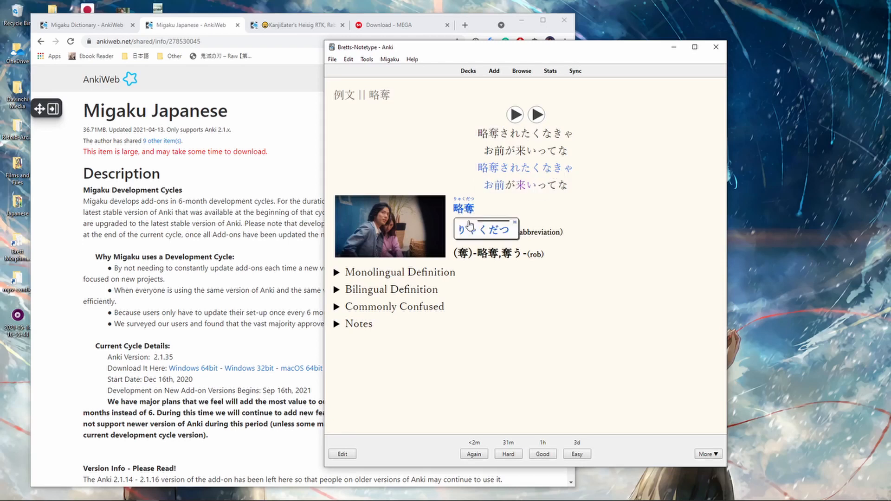
pyautogui.moveTo(494, 175)
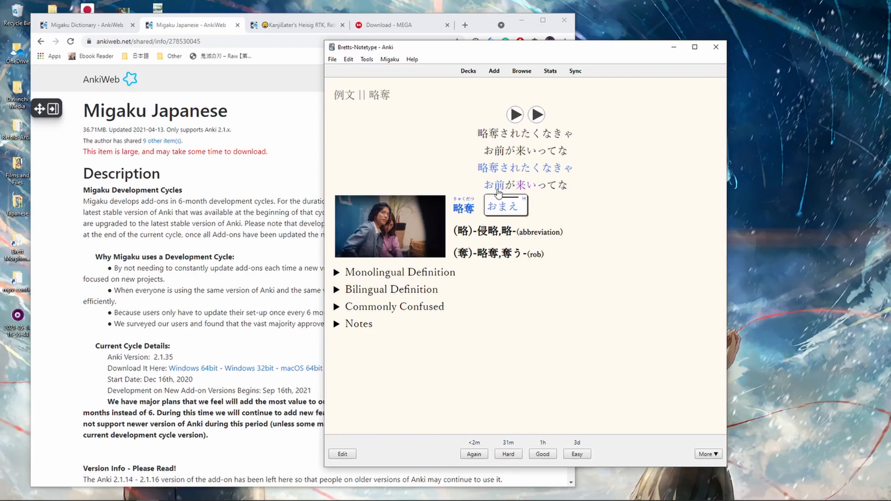
# Shift the Anki window away from the browser so part of the card stays beside the Migaku Japanese page
pyautogui.click(207, 289)
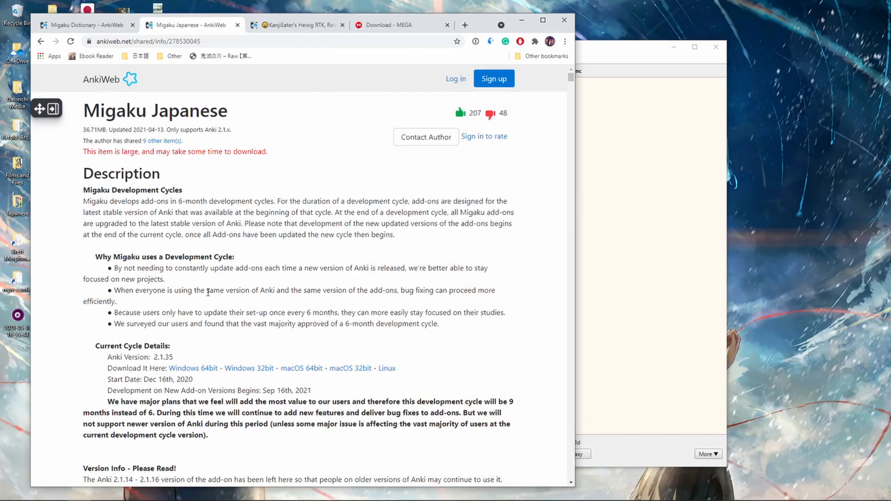
pyautogui.click(649, 183)
pyautogui.moveTo(546, 52); pyautogui.dragTo(636, 62)
pyautogui.click(186, 350)
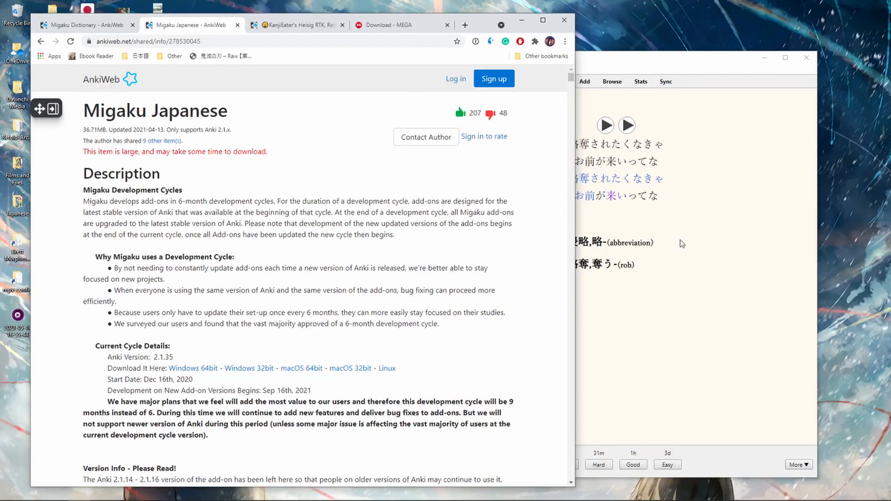
# Open the About Anki information and compare the installed version with the Anki version listed on the Migaku Japanese page
pyautogui.click(672, 64)
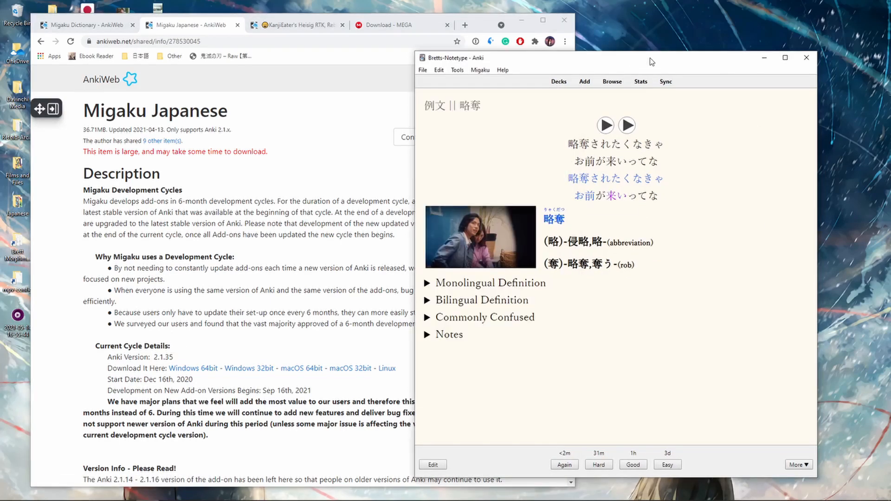
pyautogui.click(503, 70)
pyautogui.click(512, 105)
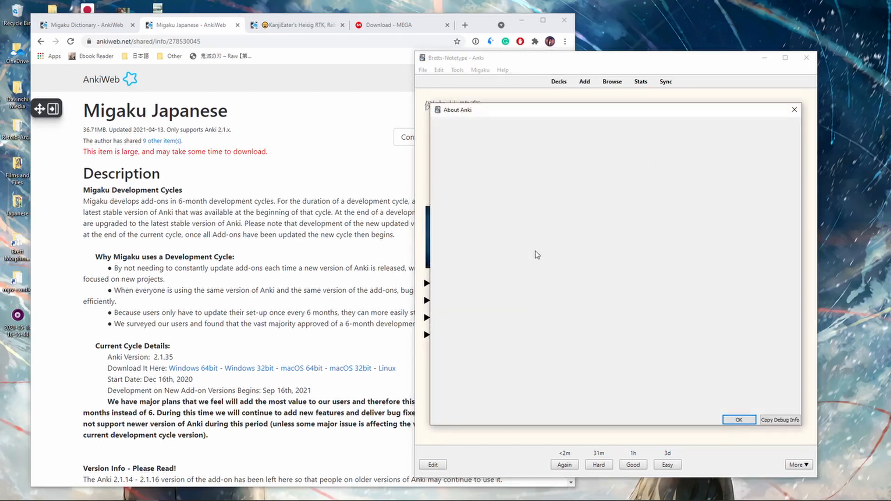
pyautogui.moveTo(477, 205); pyautogui.dragTo(463, 205)
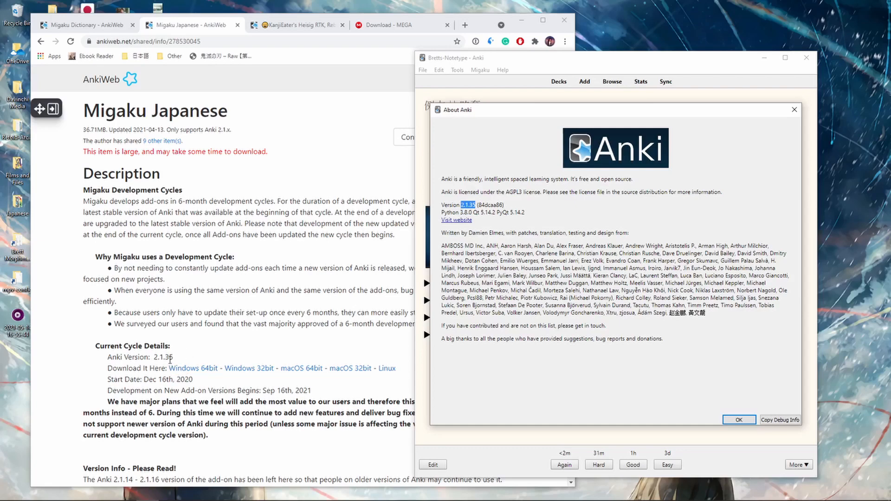
pyautogui.moveTo(173, 357); pyautogui.dragTo(153, 361)
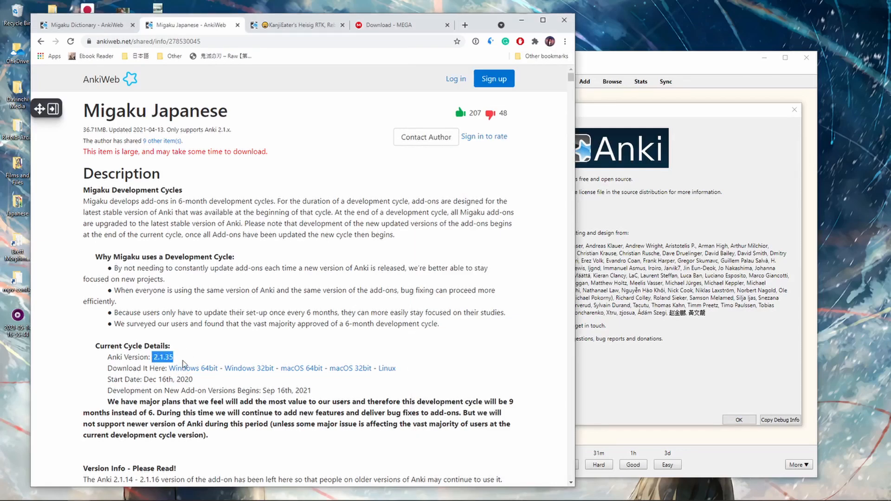
pyautogui.click(636, 299)
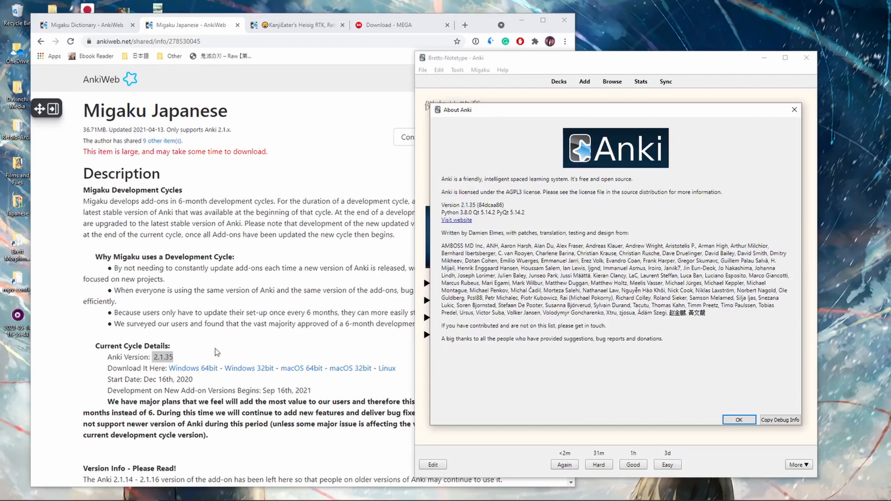
pyautogui.click(216, 351)
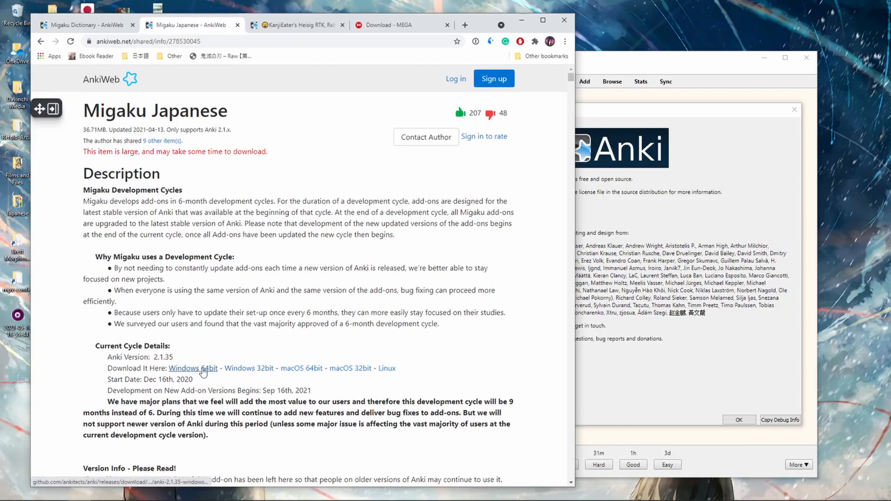
# Examine the Migaku Japanese page's version, usage guide and audio sections, and glance at the Migaku Dictionary page again
pyautogui.scroll(-4, 199, 343)
pyautogui.scroll(-3, 243, 255)
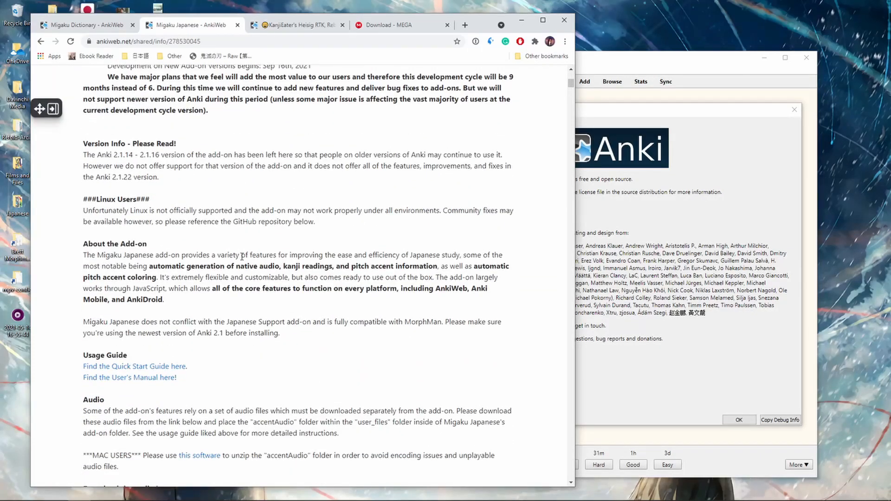
pyautogui.scroll(-1, 158, 297)
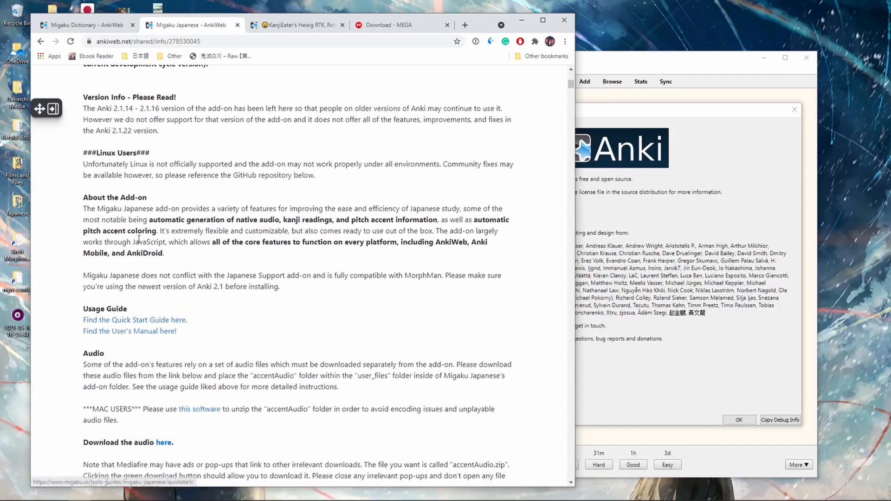
pyautogui.click(111, 27)
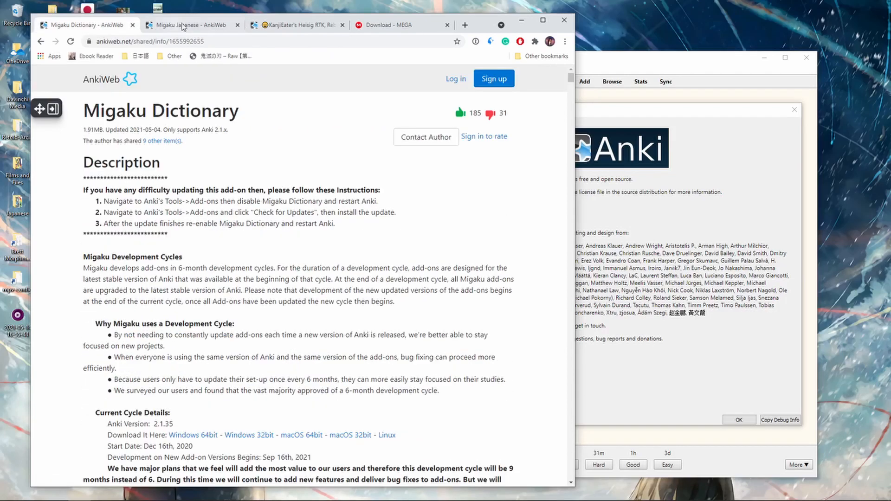
pyautogui.click(187, 26)
pyautogui.click(105, 26)
pyautogui.click(183, 26)
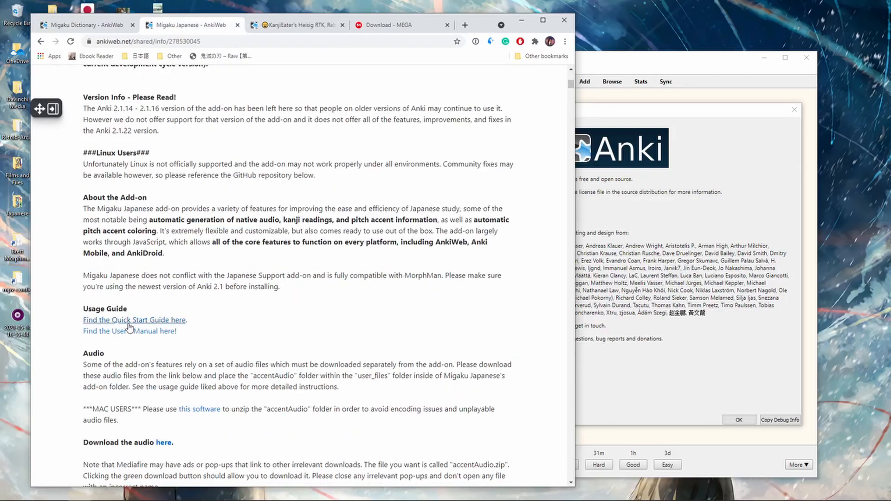
# Open the Migaku Japanese Quick Start Guide, look at its Installation section, and return to the add-on page
pyautogui.click(156, 321)
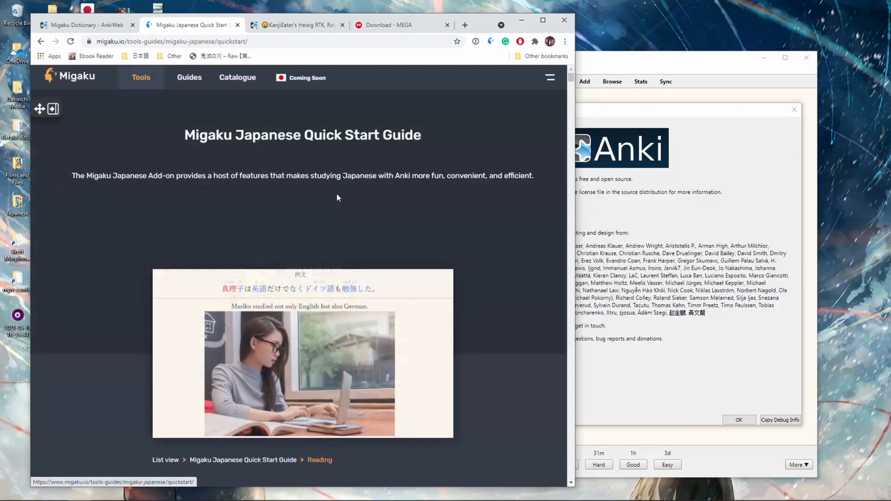
pyautogui.scroll(-10, 336, 193)
pyautogui.scroll(-15, 349, 193)
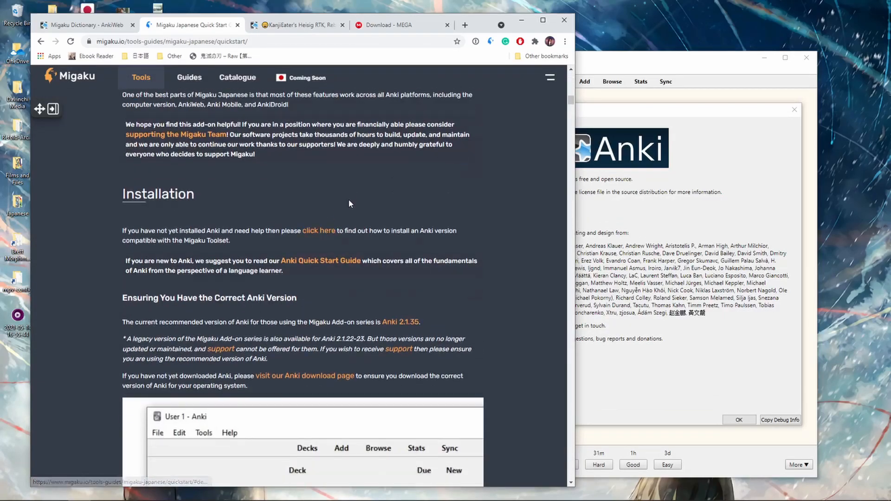
pyautogui.click(240, 165)
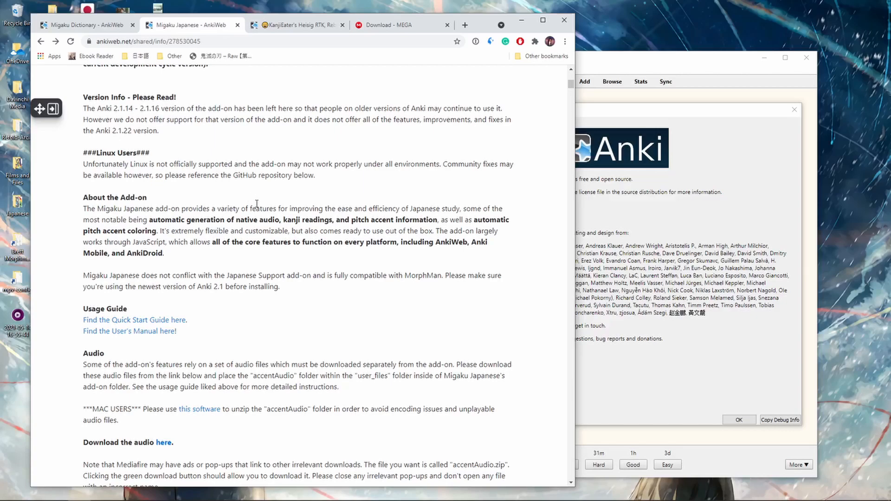
# Review the Current Cycle Details on the Migaku Japanese page, and close the About Anki dialog
pyautogui.scroll(8, 314, 266)
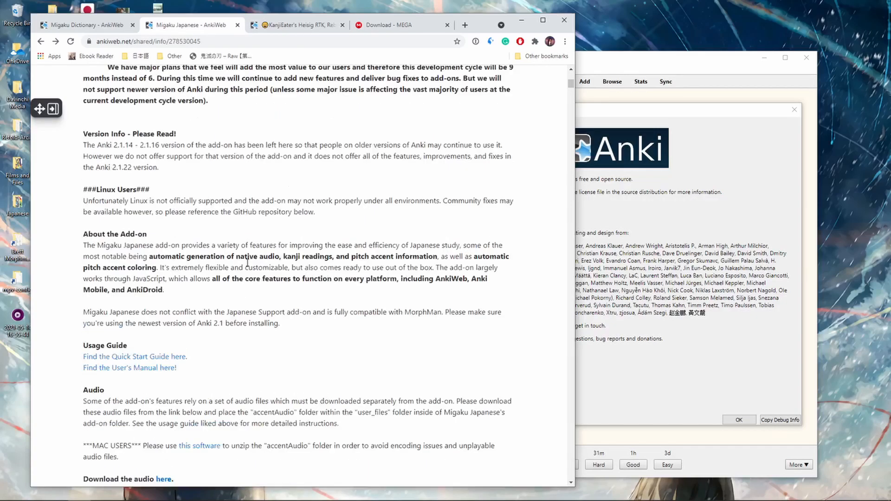
pyautogui.scroll(-4, 244, 266)
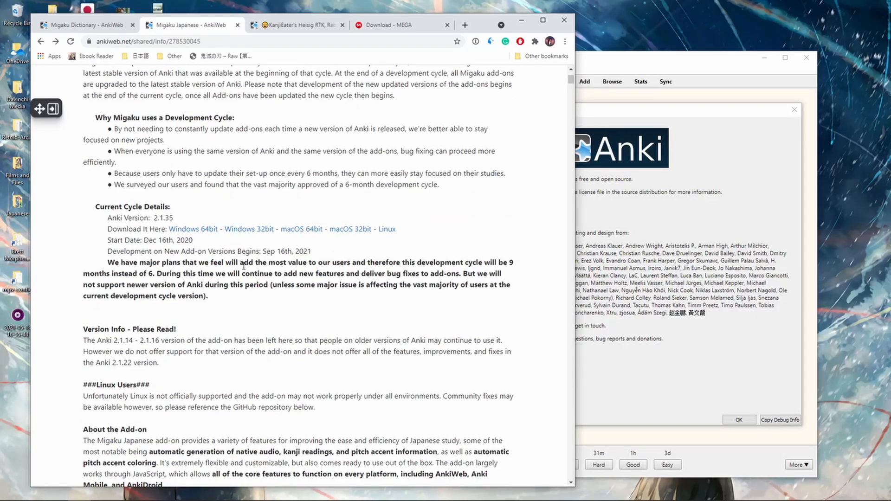
pyautogui.click(694, 117)
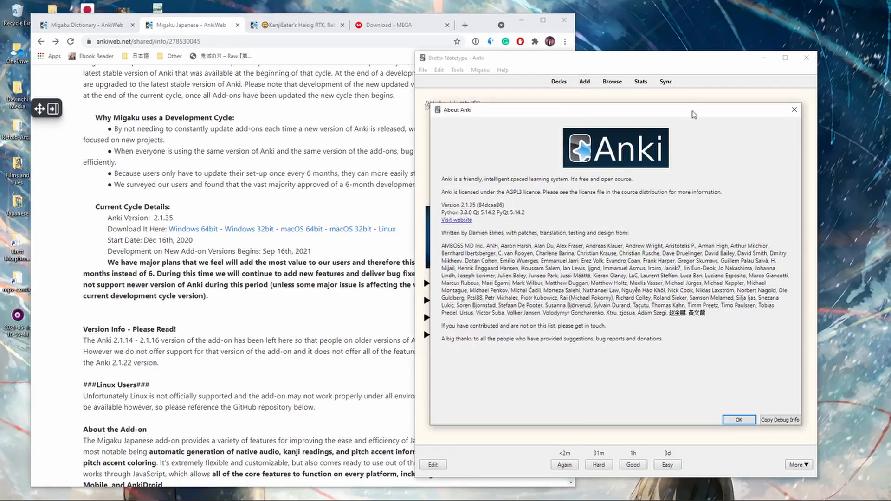
pyautogui.click(731, 421)
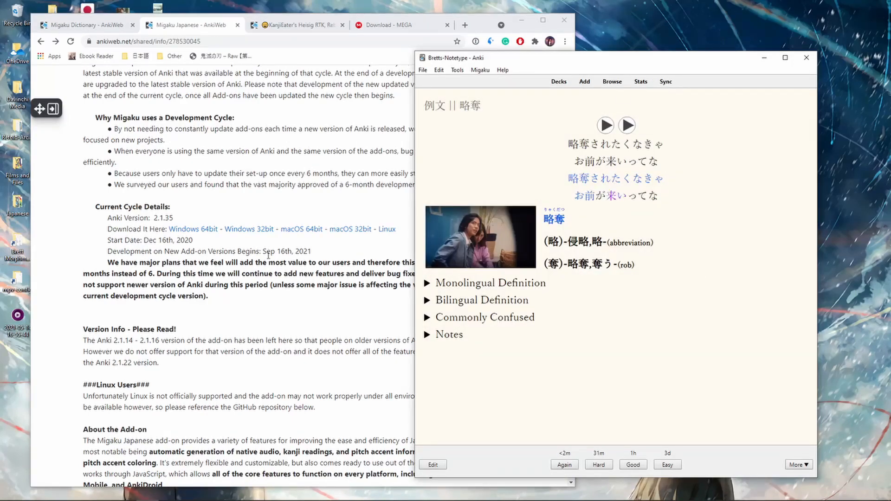
pyautogui.click(219, 214)
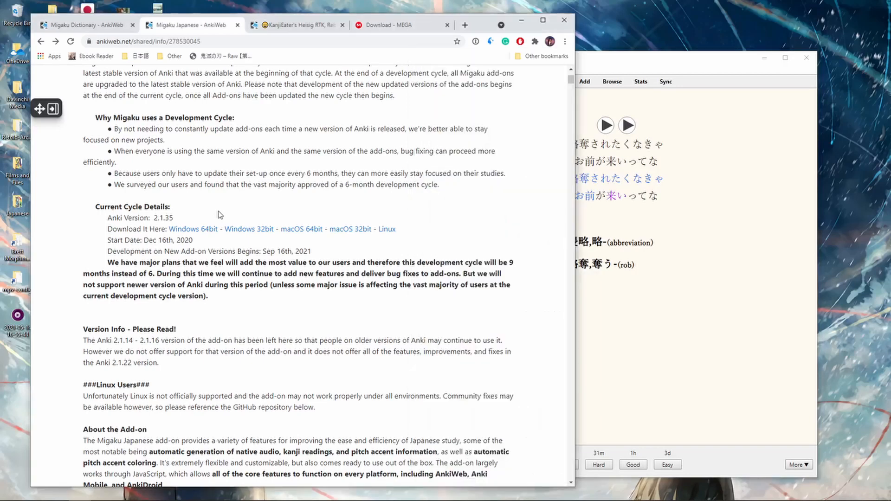
pyautogui.click(649, 336)
pyautogui.click(642, 334)
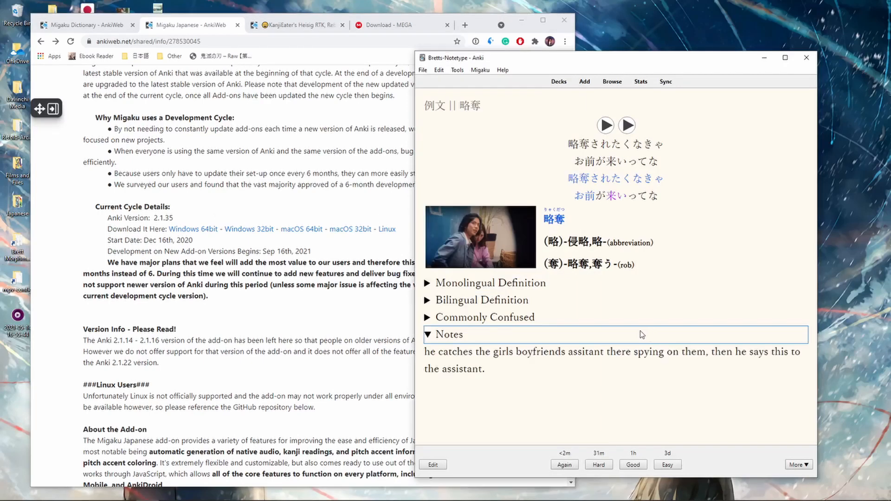
pyautogui.click(443, 335)
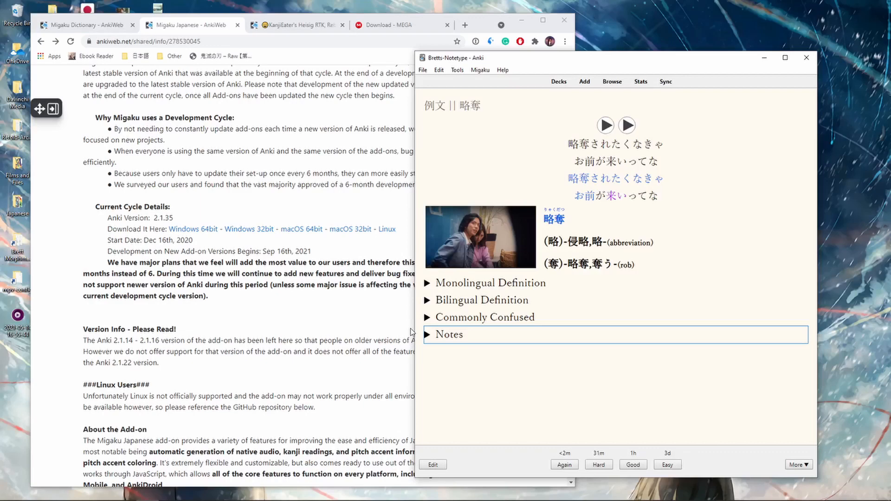
pyautogui.click(191, 197)
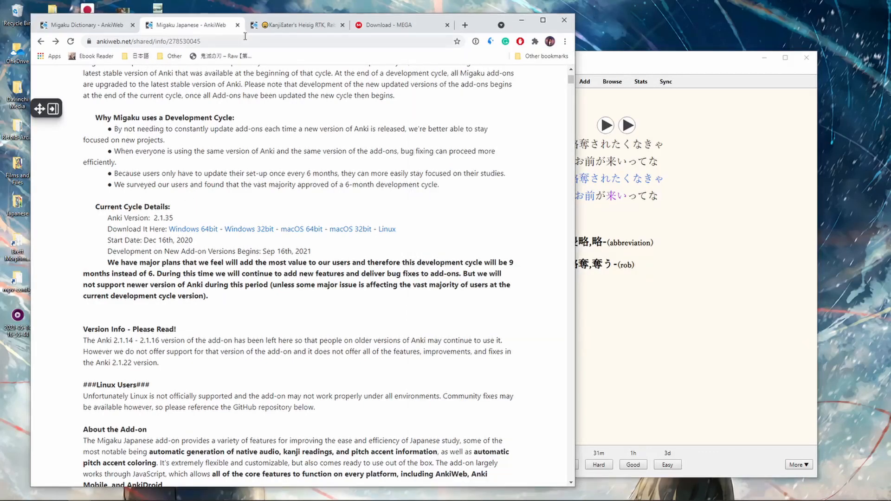
pyautogui.scroll(3, 238, 174)
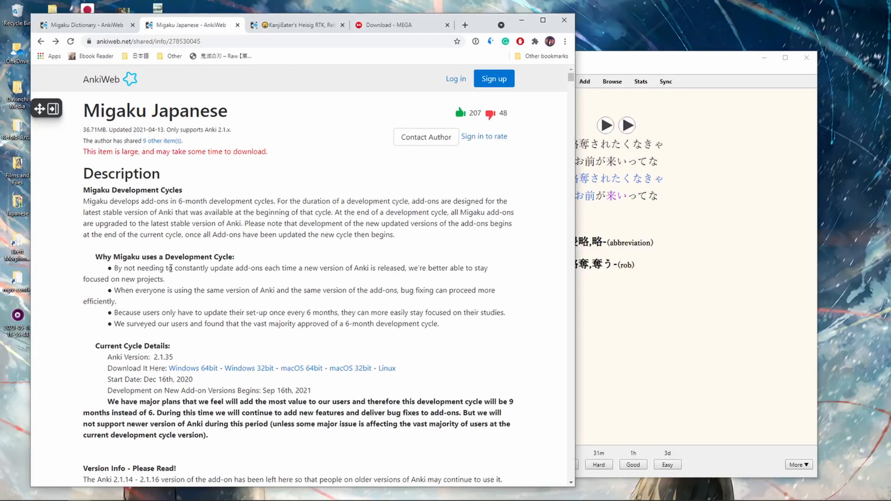
pyautogui.scroll(-1, 186, 135)
pyautogui.scroll(1, 182, 131)
pyautogui.click(113, 28)
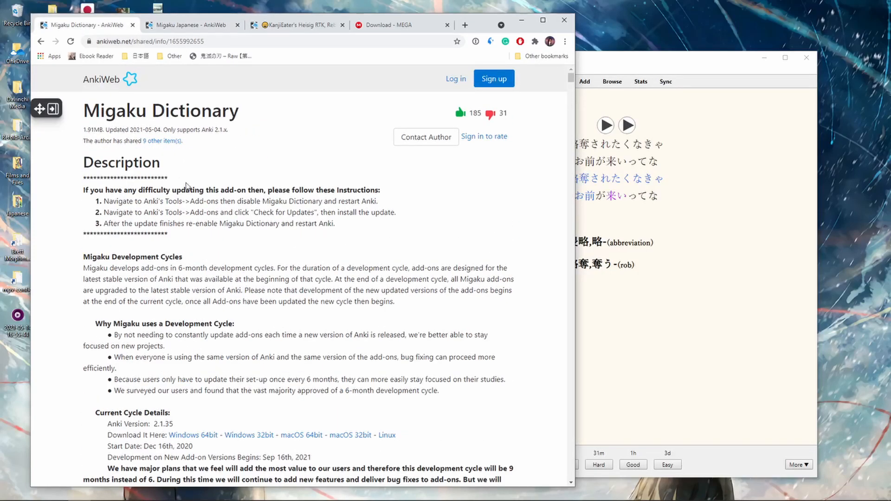
pyautogui.scroll(-17, 193, 172)
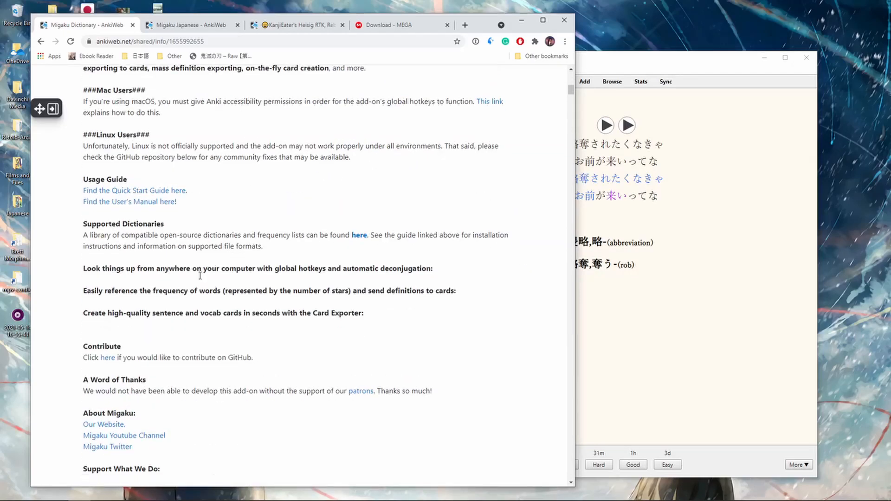
pyautogui.scroll(-3, 179, 341)
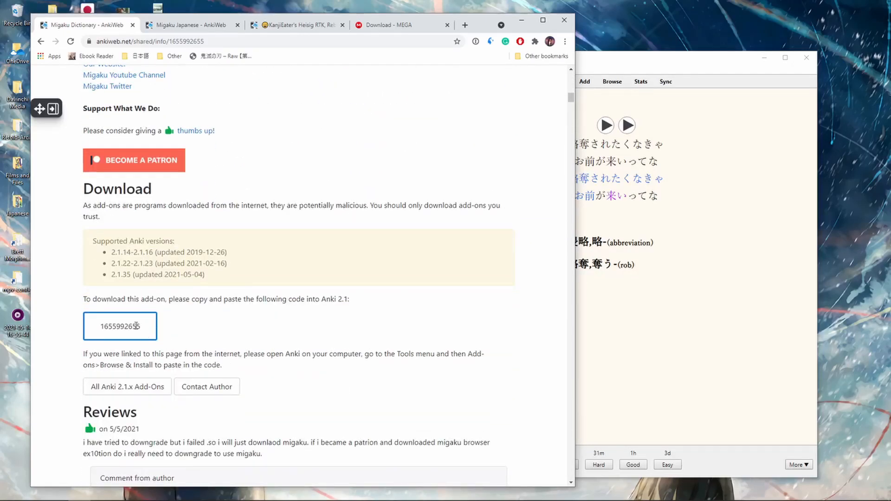
pyautogui.moveTo(143, 332); pyautogui.dragTo(94, 332)
pyautogui.hotkey('ctrl', 'c')
pyautogui.click(599, 78)
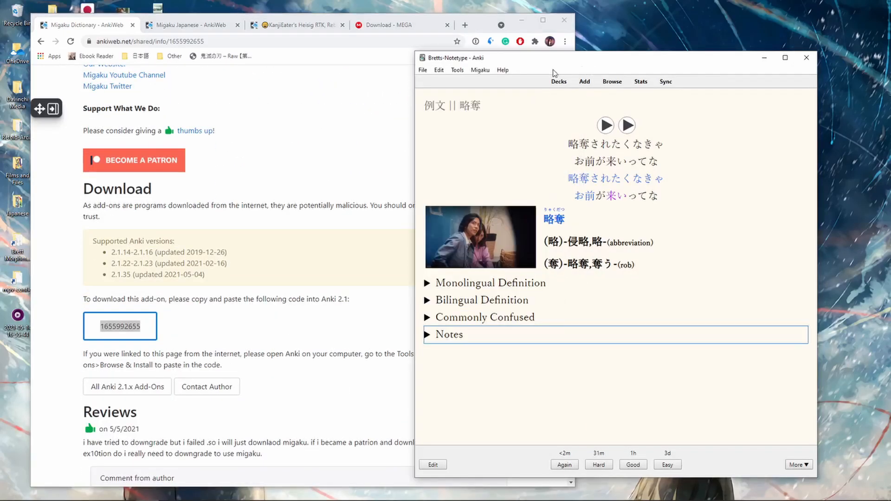
pyautogui.click(457, 70)
pyautogui.click(473, 140)
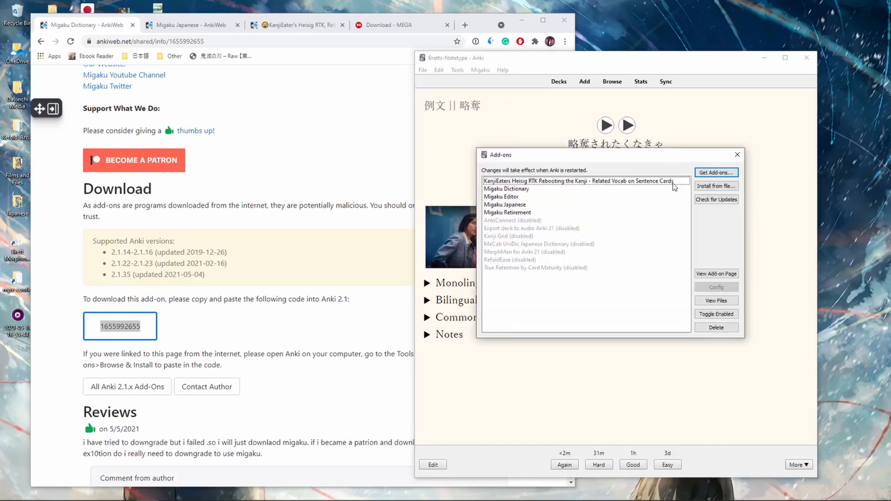
pyautogui.click(714, 173)
pyautogui.hotkey('ctrl', 'v')
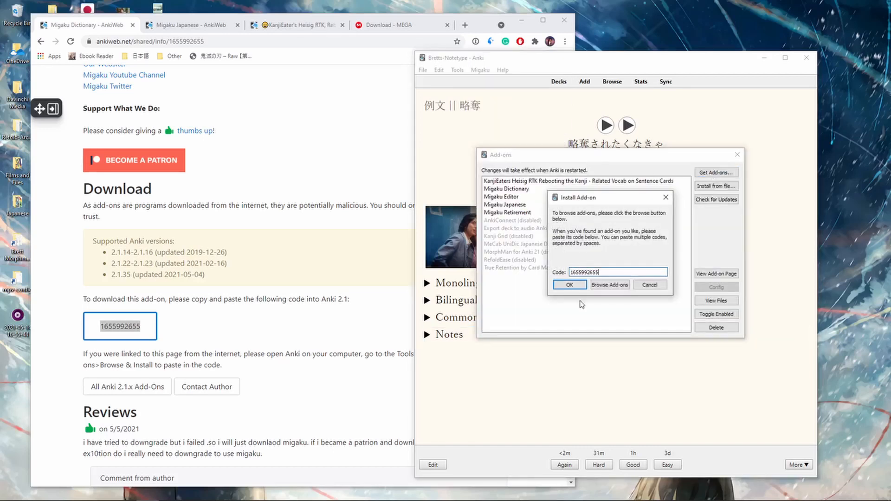
pyautogui.click(650, 285)
pyautogui.click(737, 155)
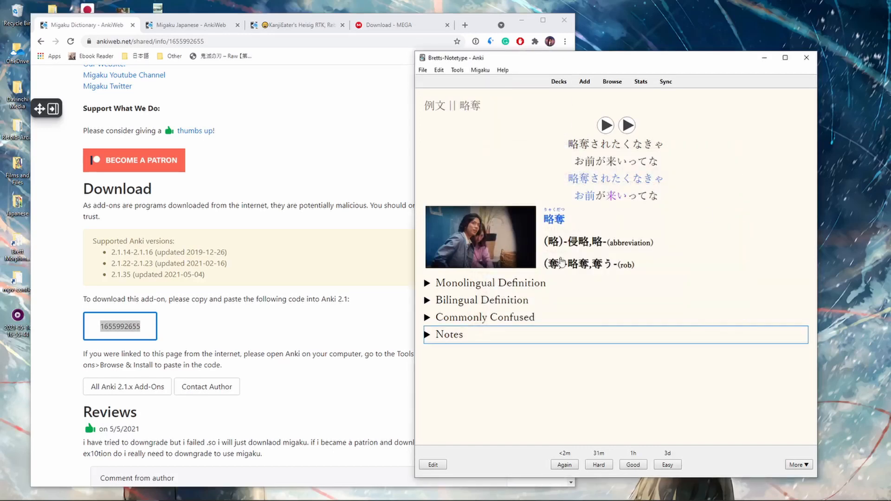
# Look at the Supported Dictionaries section of the Migaku Dictionary page and return Anki to its deck list
pyautogui.scroll(5, 170, 266)
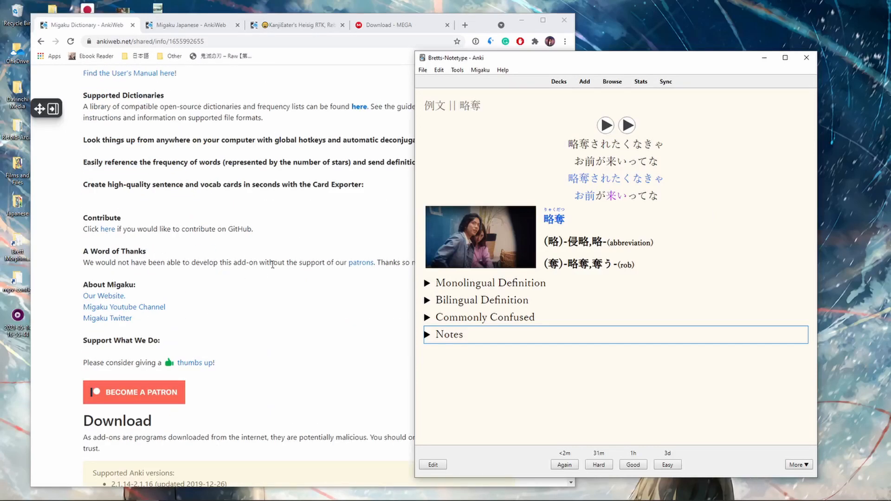
pyautogui.click(185, 207)
pyautogui.scroll(4, 153, 251)
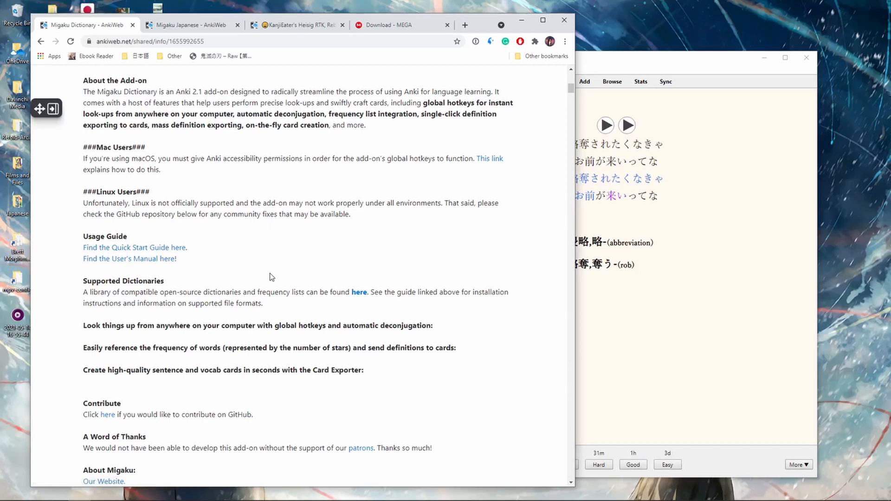
pyautogui.click(588, 292)
pyautogui.moveTo(612, 68); pyautogui.dragTo(644, 60)
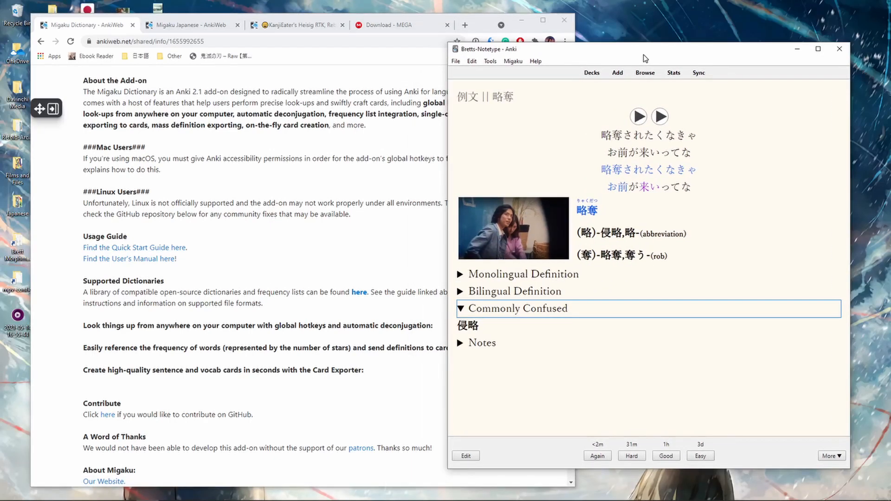
pyautogui.click(587, 71)
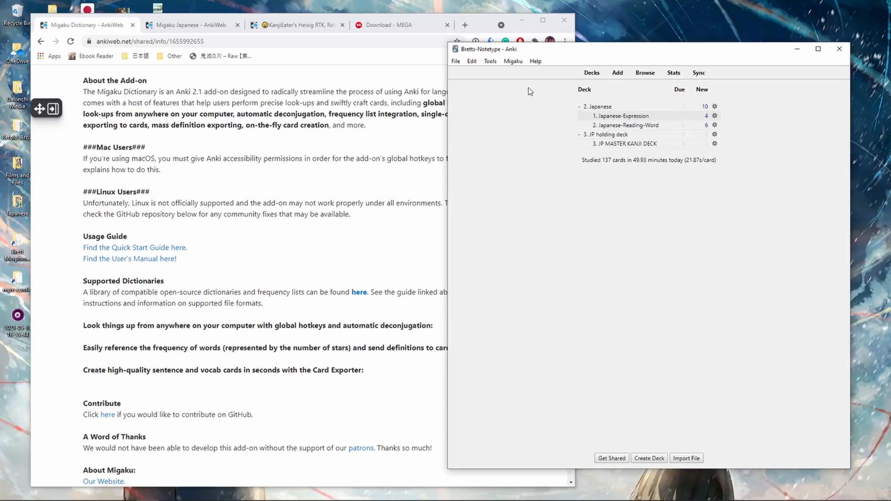
# View the Migaku Dictionary settings, close them, and show the MEGA download page for BrettsDictionaryPack-Migaku.zip
pyautogui.click(490, 62)
pyautogui.moveTo(510, 66)
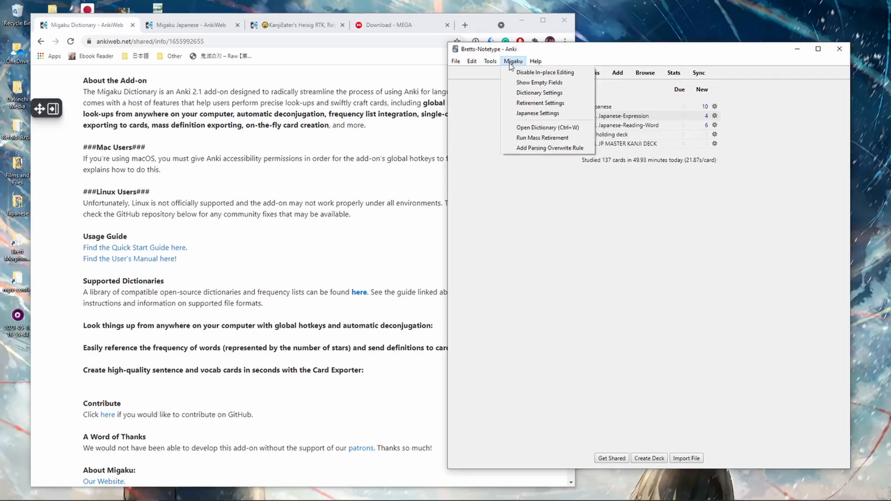
pyautogui.click(526, 94)
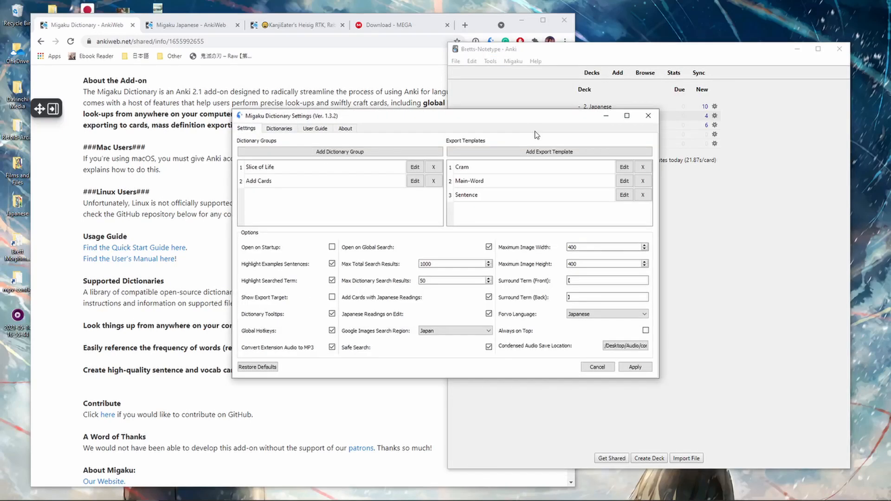
pyautogui.click(648, 115)
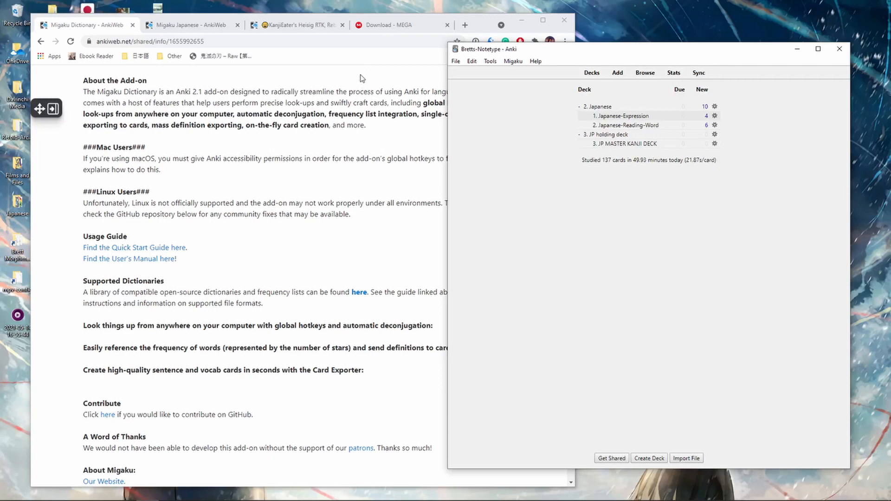
pyautogui.click(398, 27)
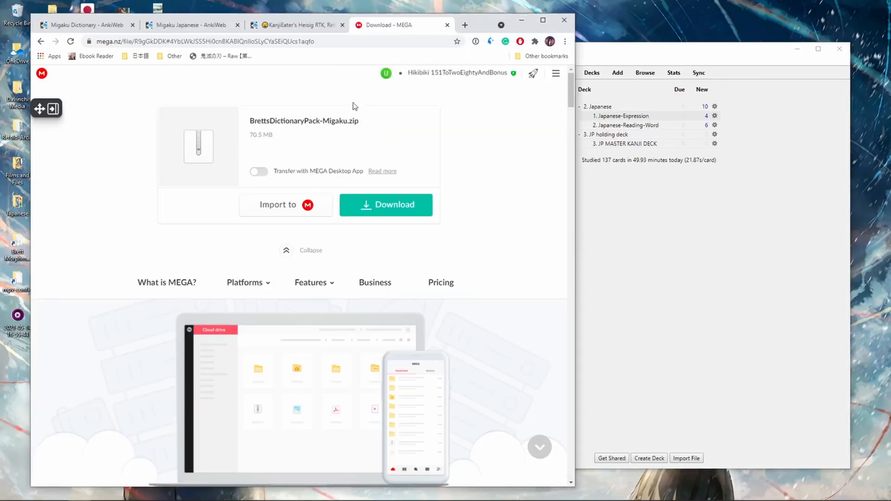
# Open the Migaku Dictionary window and bring up the first card of the Japanese-Expression deck in the Migaku Editor beside it
pyautogui.click(622, 49)
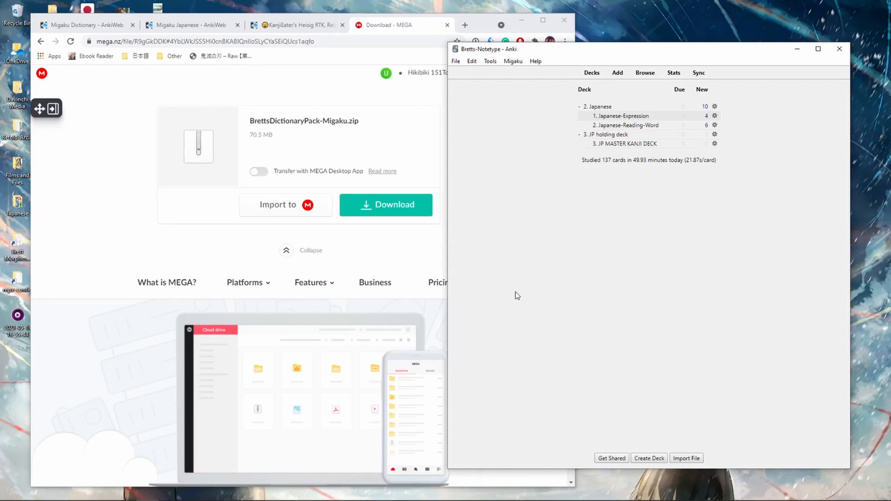
pyautogui.hotkey('ctrl', 'w')
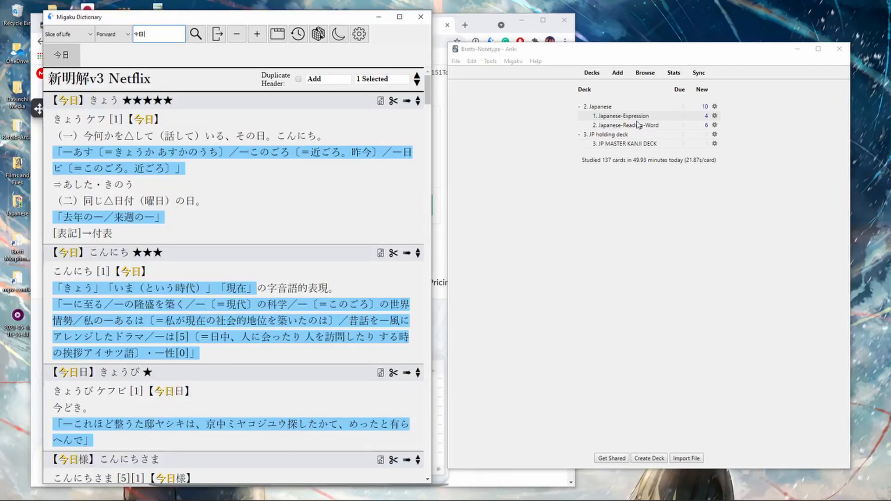
pyautogui.click(643, 116)
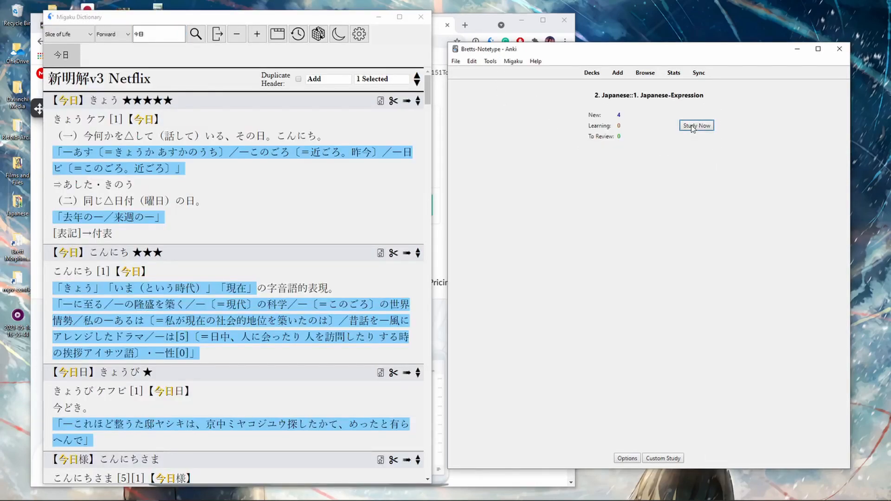
pyautogui.click(692, 127)
pyautogui.click(466, 456)
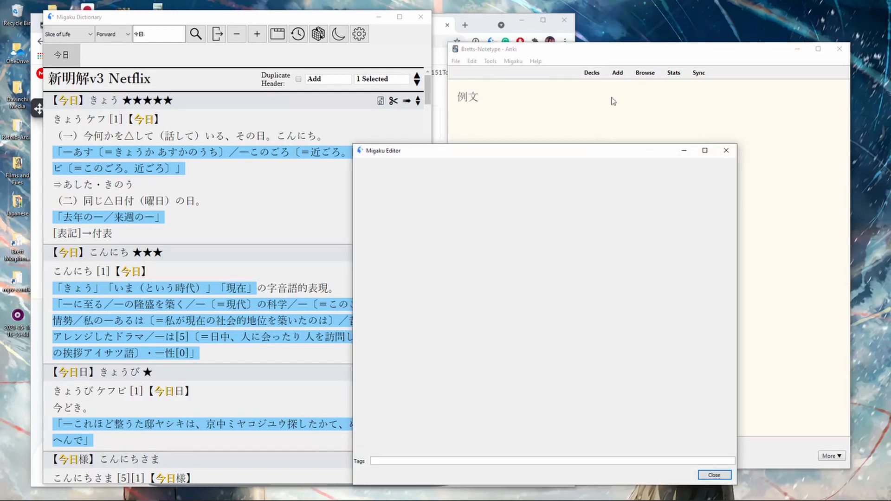
pyautogui.moveTo(550, 108); pyautogui.dragTo(584, 103)
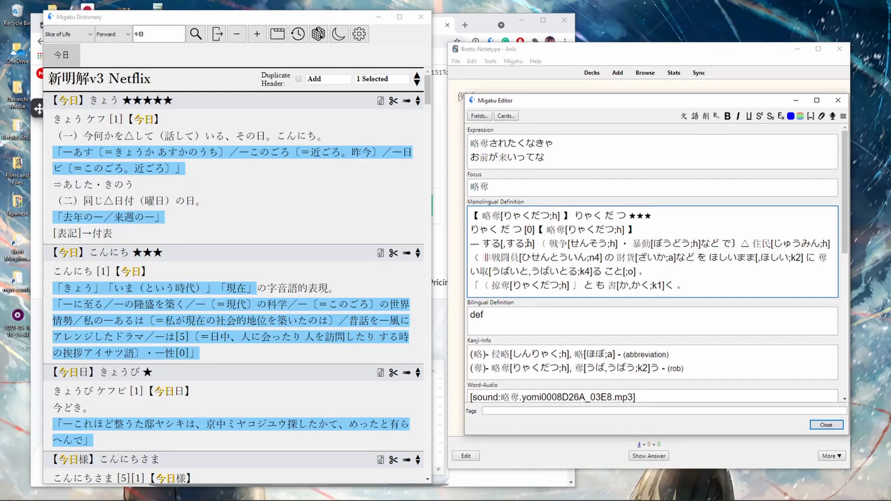
# Clear the Bilingual Definition field of the 略奪 card
pyautogui.scroll(-2, 494, 204)
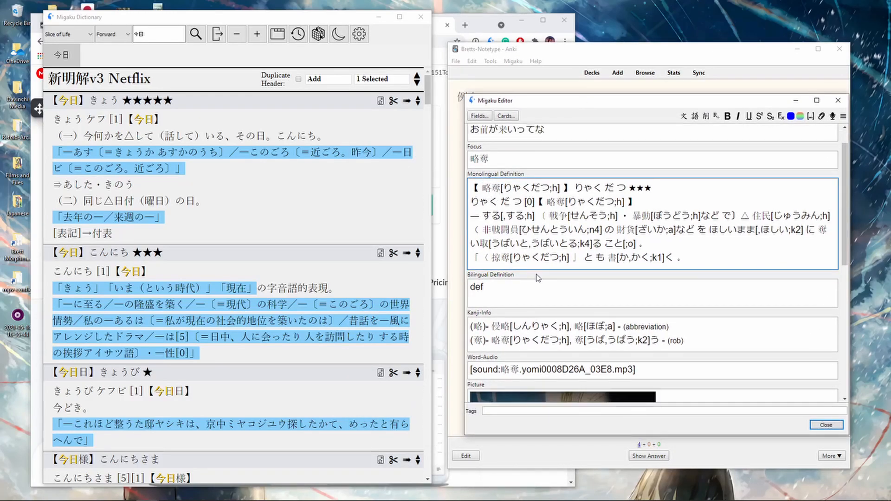
pyautogui.doubleClick(492, 261)
pyautogui.press('BackSpace')
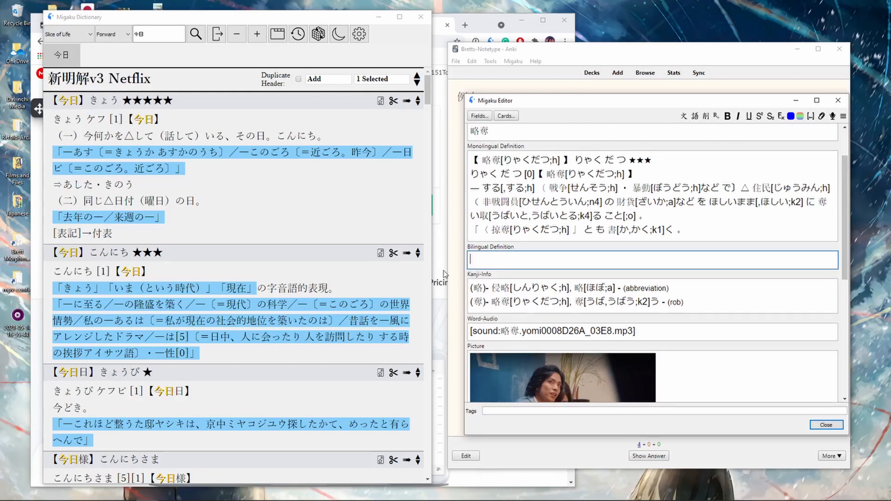
pyautogui.click(249, 129)
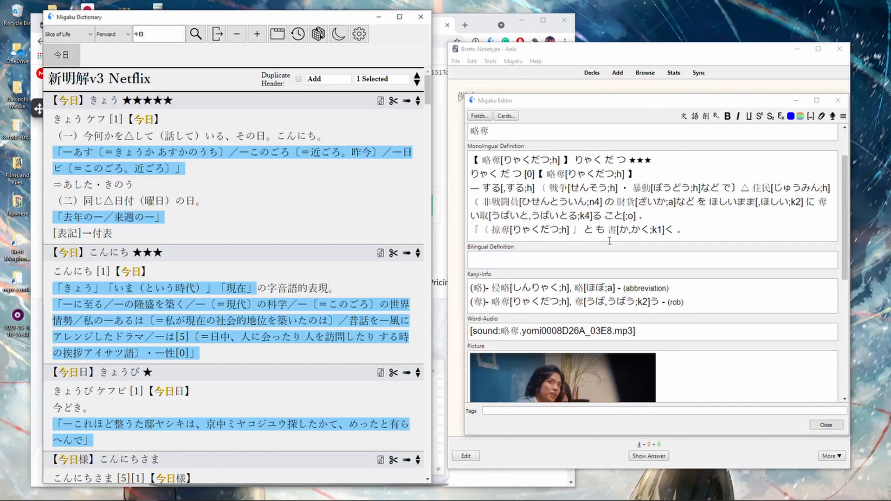
pyautogui.scroll(2, 609, 241)
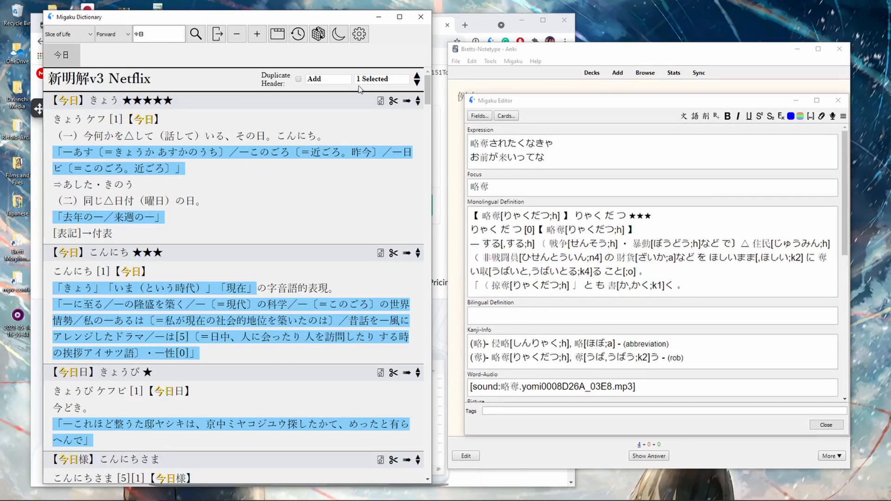
# Check the target field of the 新明解v3 Netflix dictionary and look through the 今日 results down to JMdict English Corpus
pyautogui.click(372, 81)
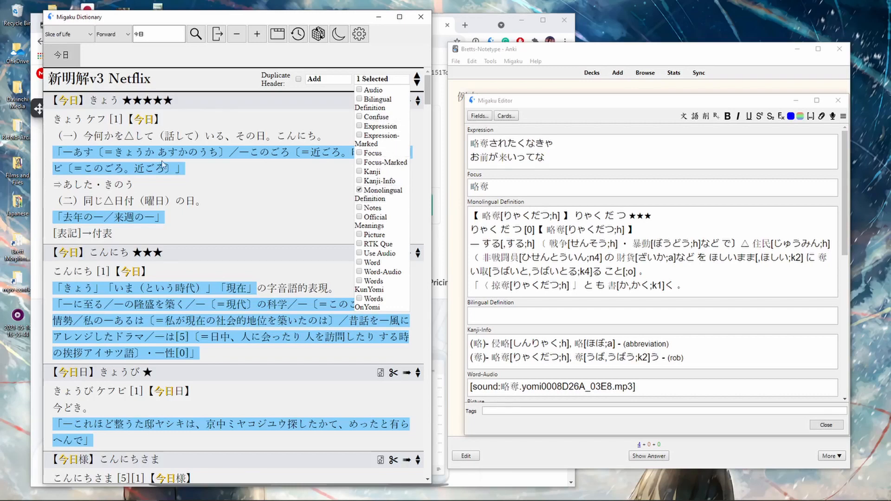
pyautogui.click(153, 146)
pyautogui.scroll(-6, 149, 245)
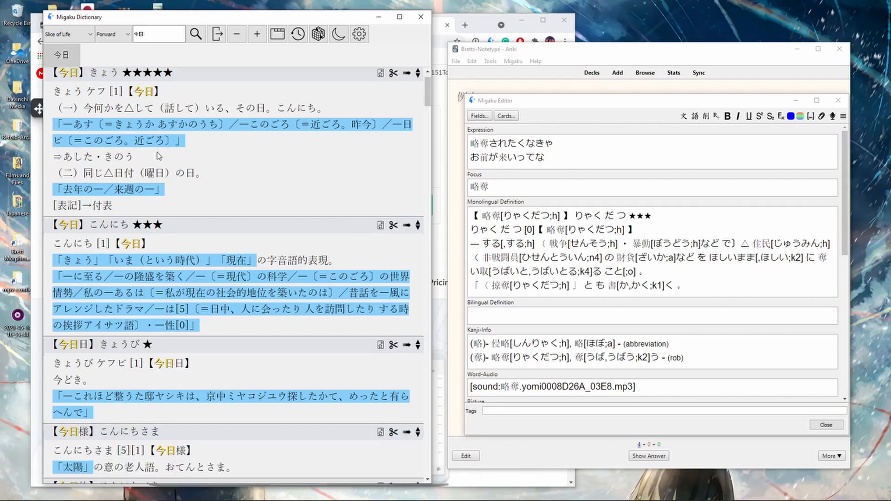
pyautogui.scroll(-4, 148, 245)
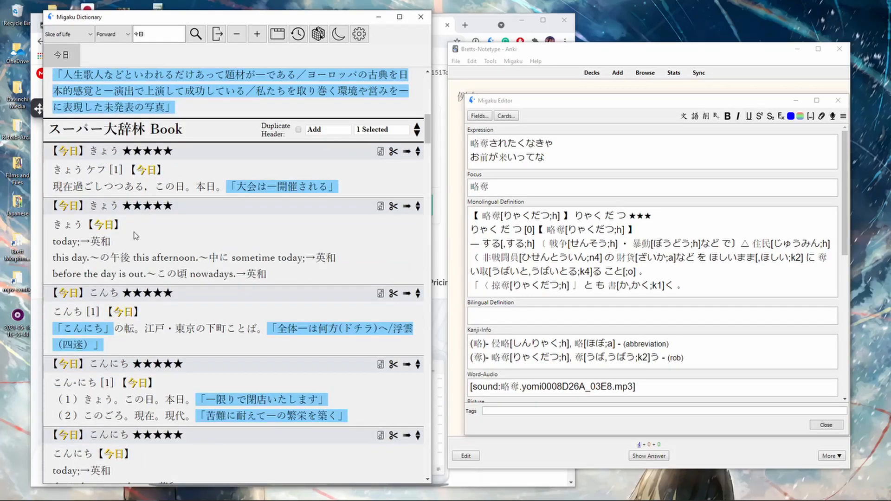
pyautogui.scroll(-12, 194, 218)
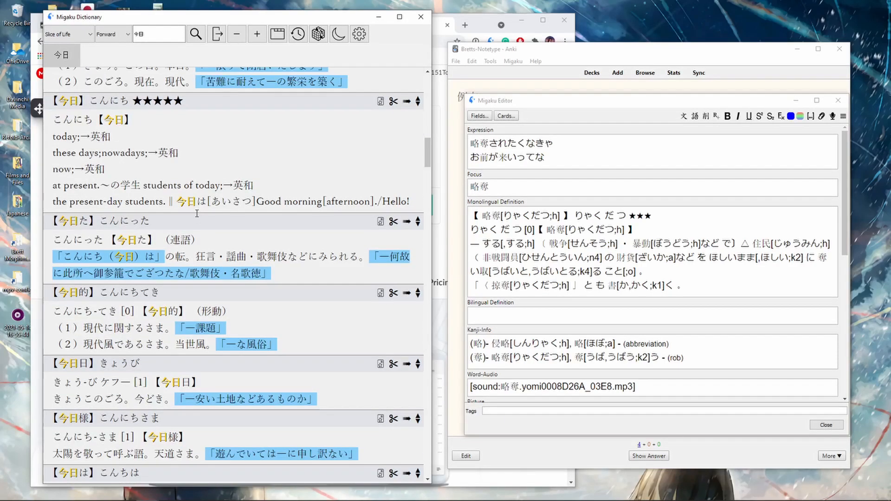
pyautogui.scroll(-9, 190, 224)
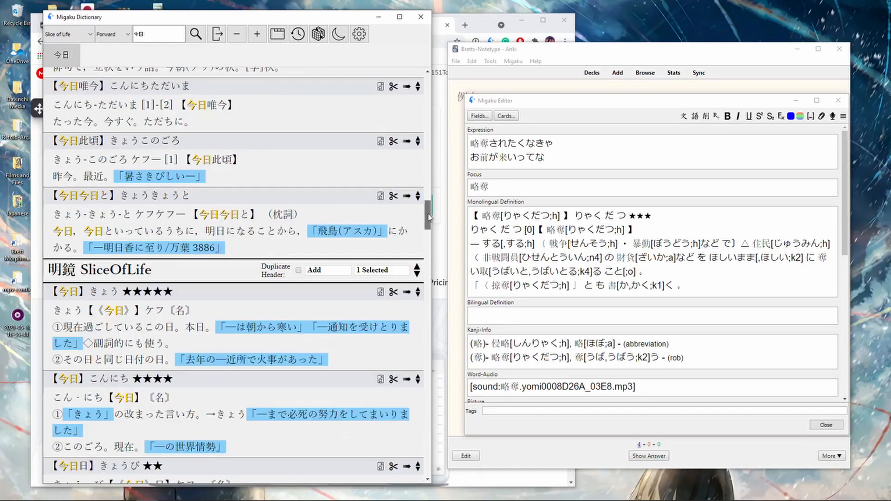
pyautogui.moveTo(427, 227); pyautogui.dragTo(417, 311)
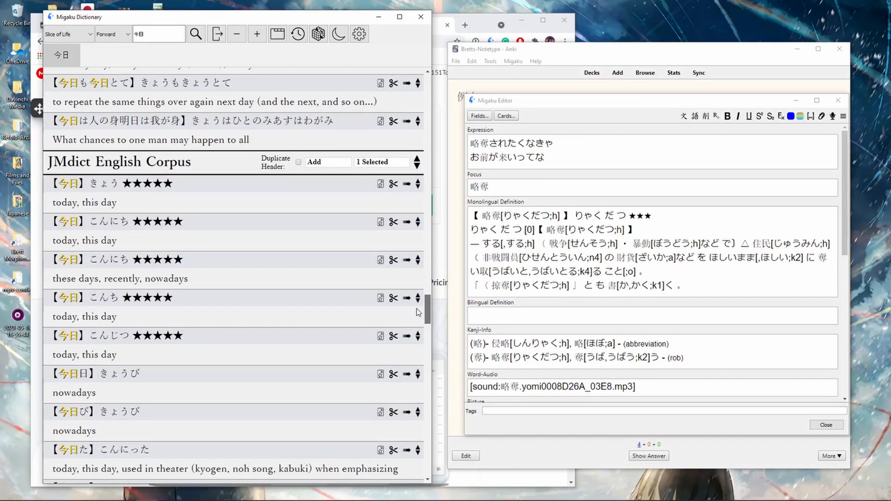
# Send the first JMdict English Corpus entry for 今日 (きょう) to the card's Bilingual Definition field and remove the blank lines above it
pyautogui.click(371, 163)
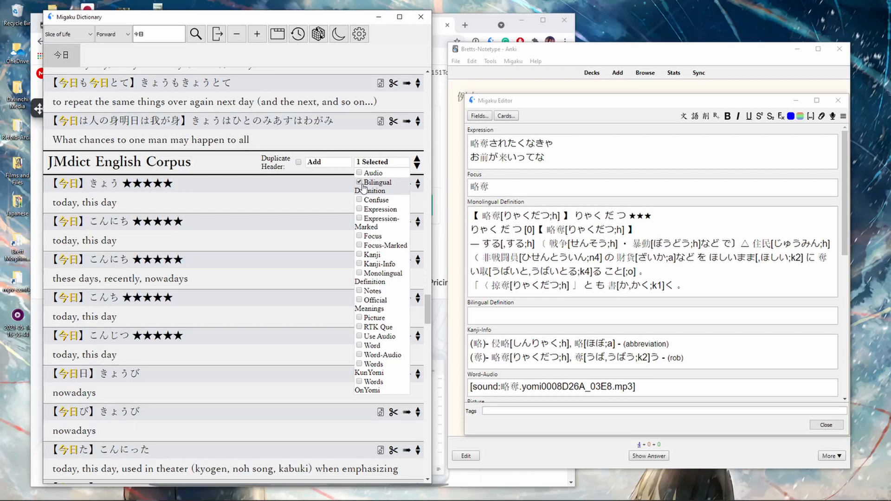
pyautogui.click(265, 204)
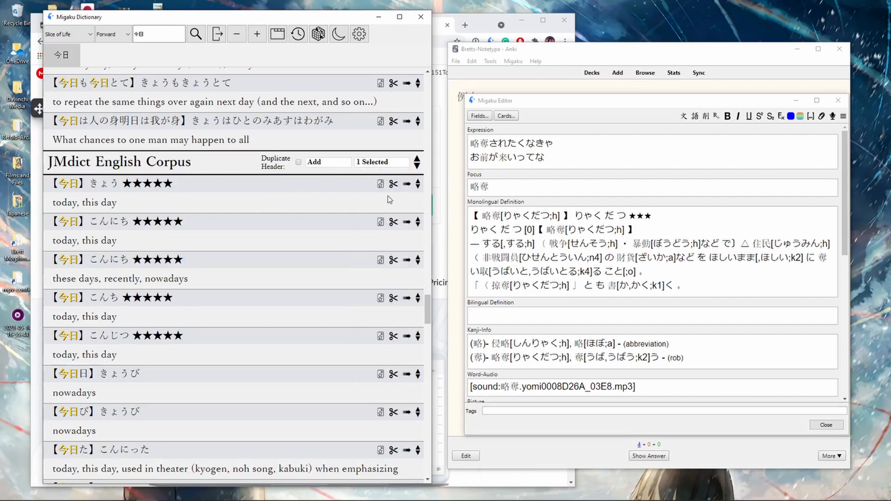
pyautogui.click(407, 185)
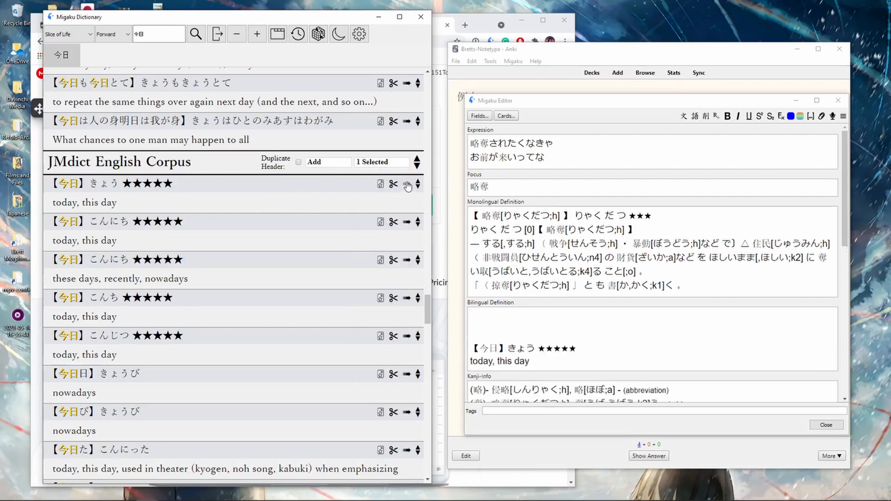
pyautogui.click(477, 346)
pyautogui.press('BackSpace')
pyautogui.press('BackSpace')
pyautogui.press('BackSpace')
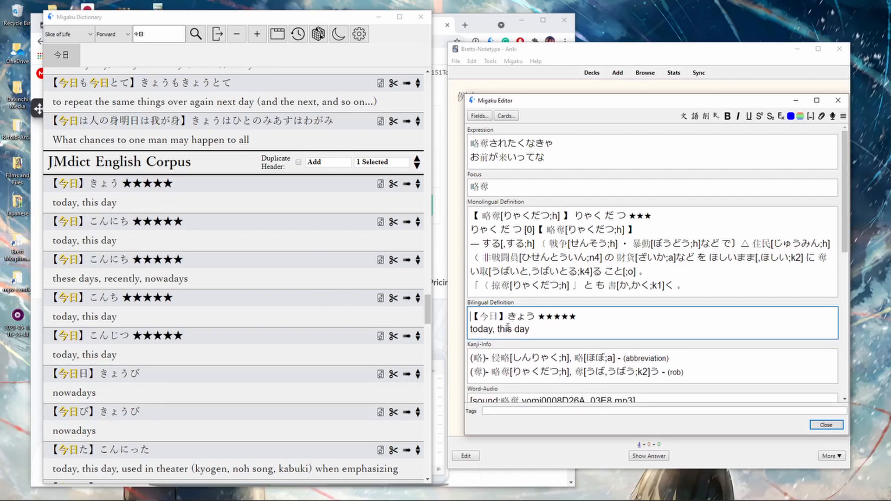
# Replace the card's Monolingual Definition content with the first 明鏡 SliceOfLife entry for 今日 (きょう)
pyautogui.click(563, 285)
pyautogui.hotkey('ctrl', 'a')
pyautogui.press('Delete')
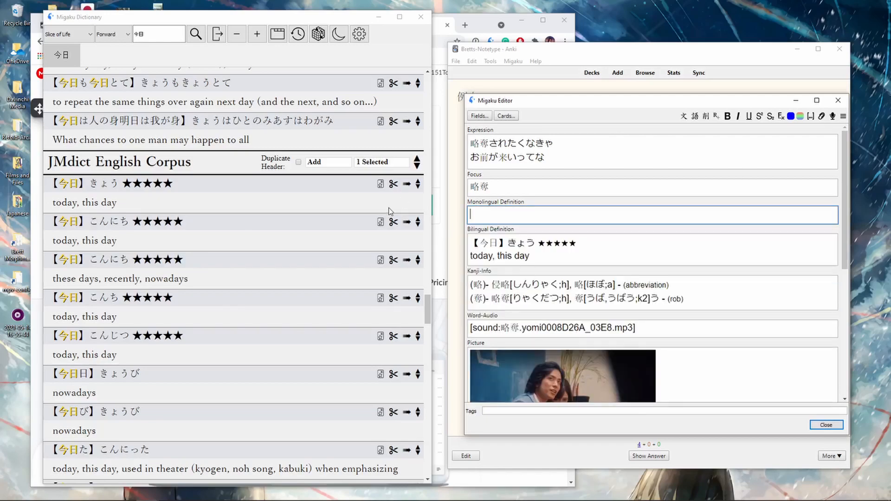
pyautogui.scroll(1, 279, 208)
pyautogui.scroll(15, 279, 207)
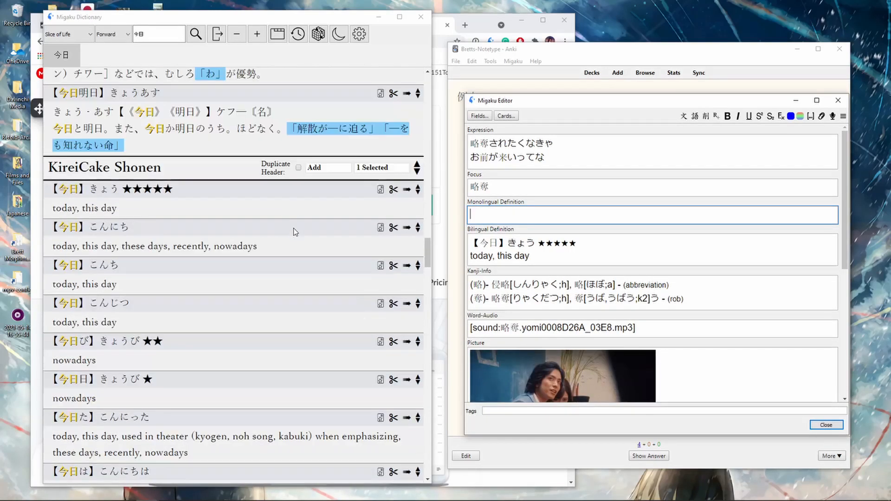
pyautogui.click(299, 206)
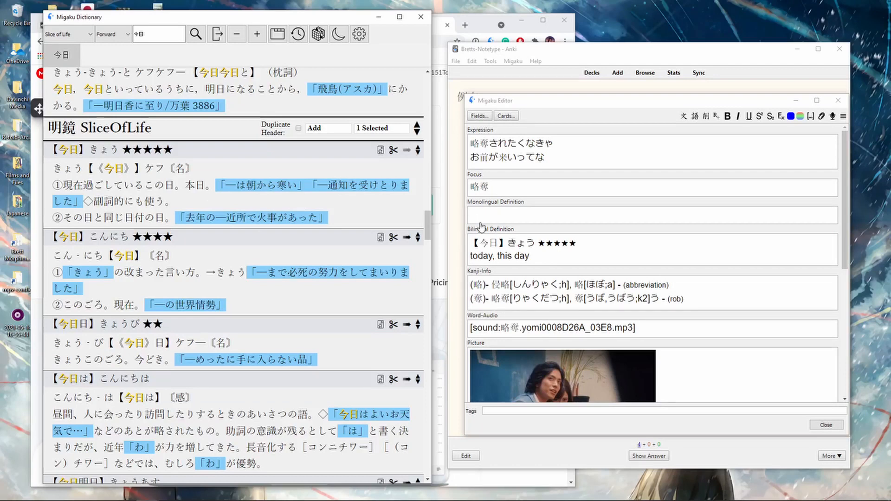
pyautogui.click(407, 151)
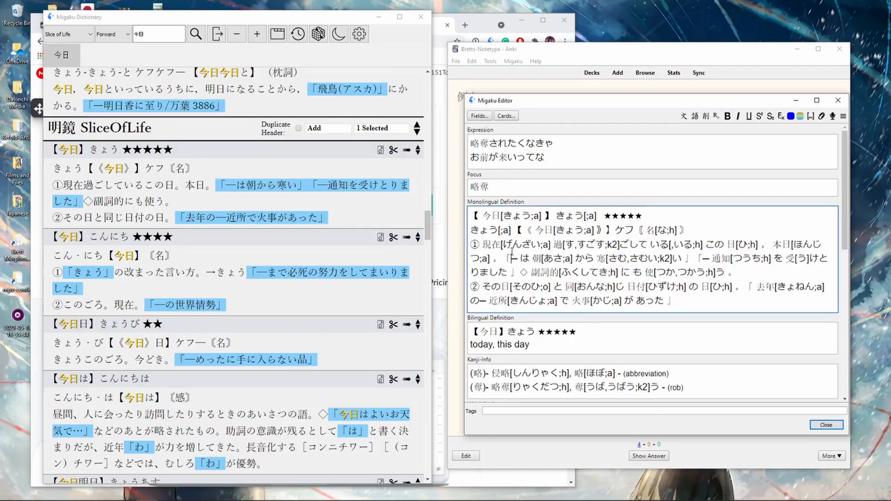
# Close the Migaku Editor and bring up the answer side of the 略奪 card
pyautogui.click(826, 424)
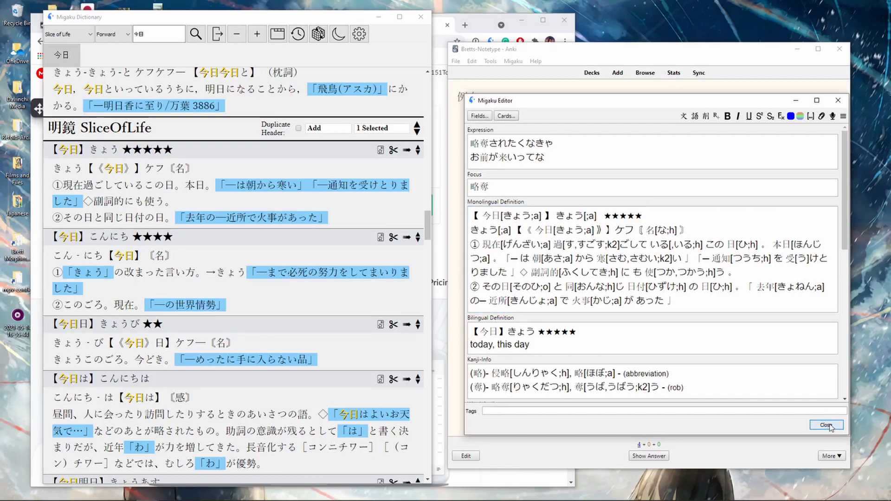
pyautogui.press('space')
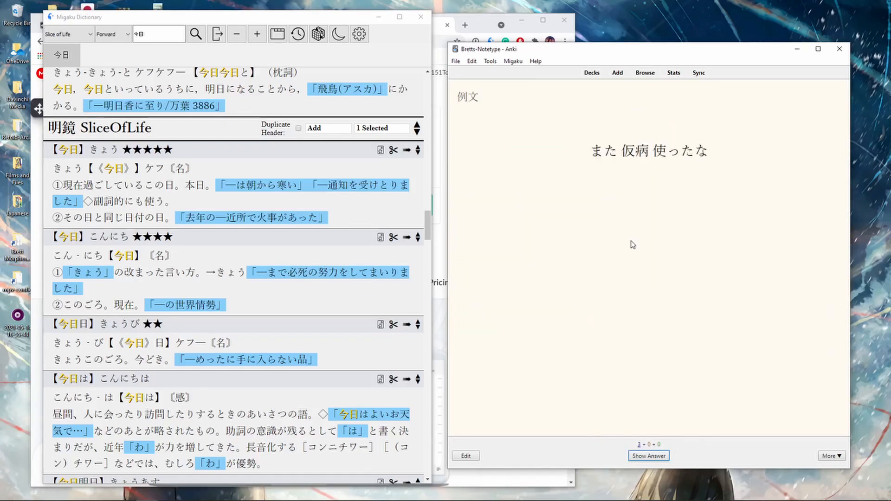
pyautogui.hotkey('ctrl', 'z')
pyautogui.press('space')
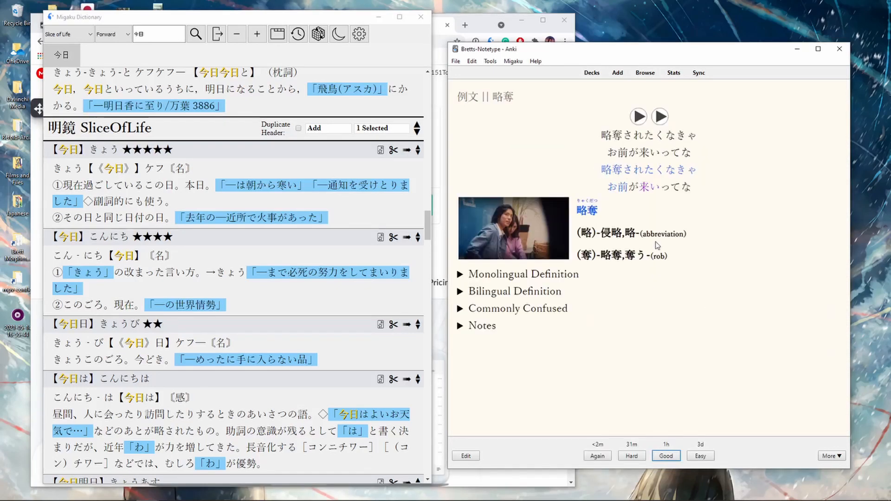
# View the Monolingual Definition and Bilingual Definition sections on the card's answer, collapsing each one again
pyautogui.click(461, 275)
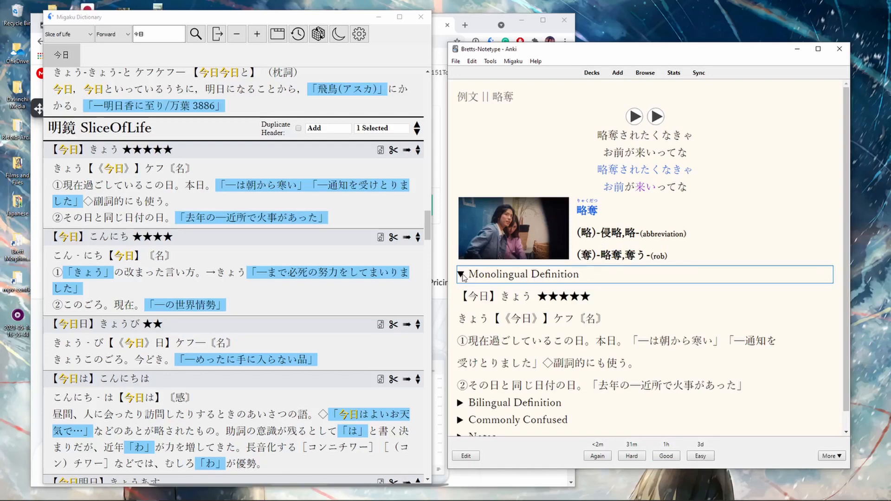
pyautogui.click(461, 274)
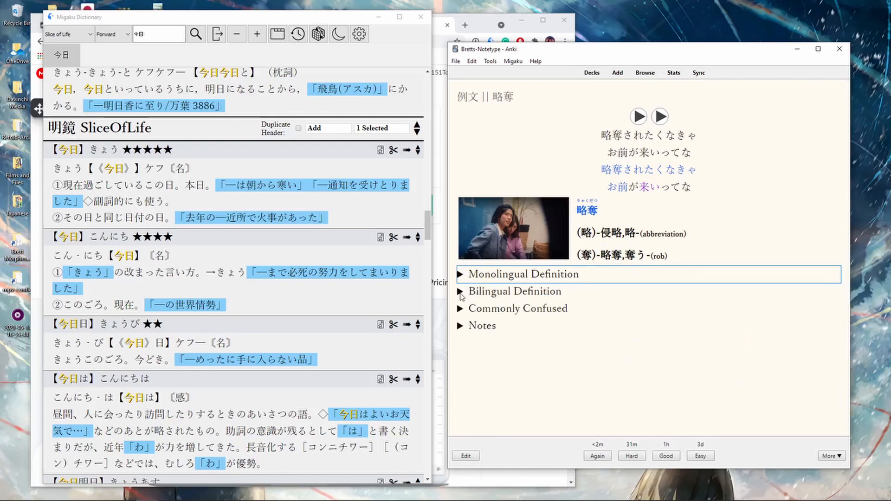
pyautogui.click(460, 292)
pyautogui.click(459, 294)
# Close the Migaku Dictionary window and show the Migaku Japanese add-on page on AnkiWeb in the browser
pyautogui.scroll(10, 246, 129)
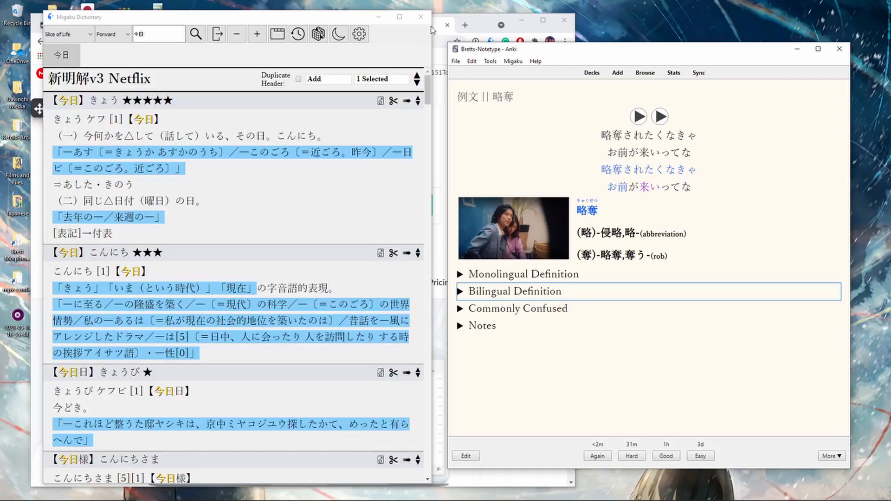
pyautogui.click(420, 17)
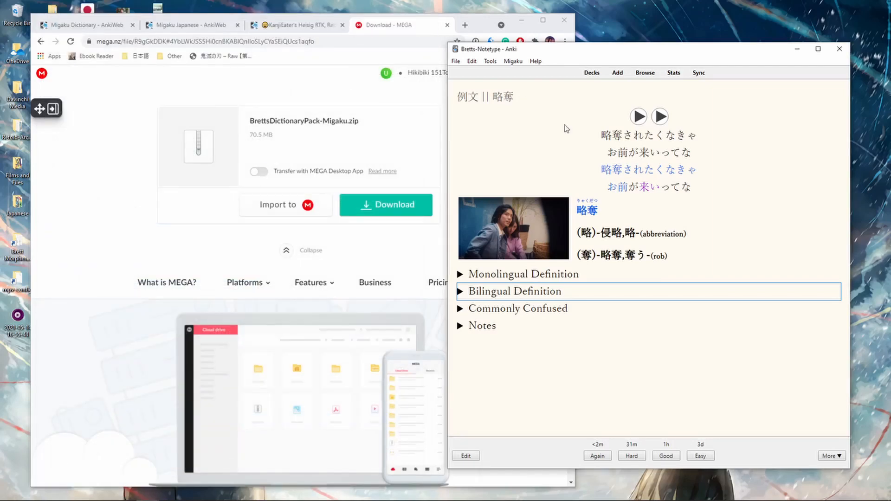
pyautogui.click(81, 27)
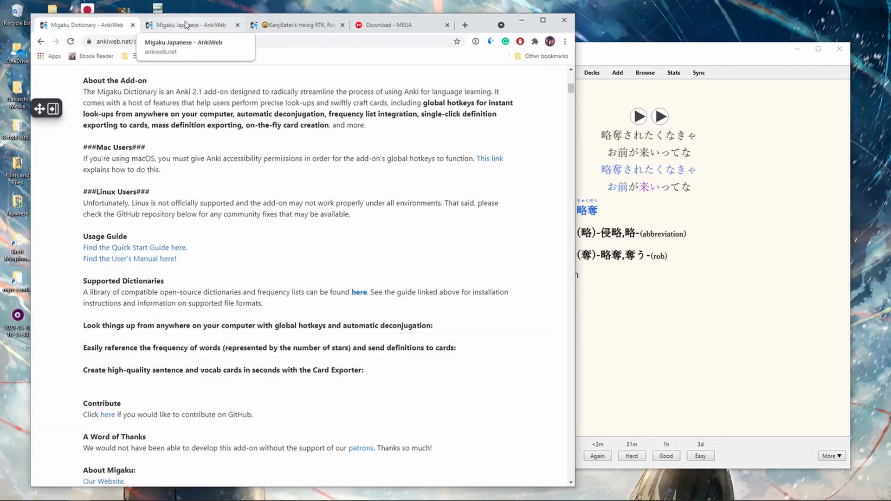
pyautogui.hotkey('alt', 'Tab')
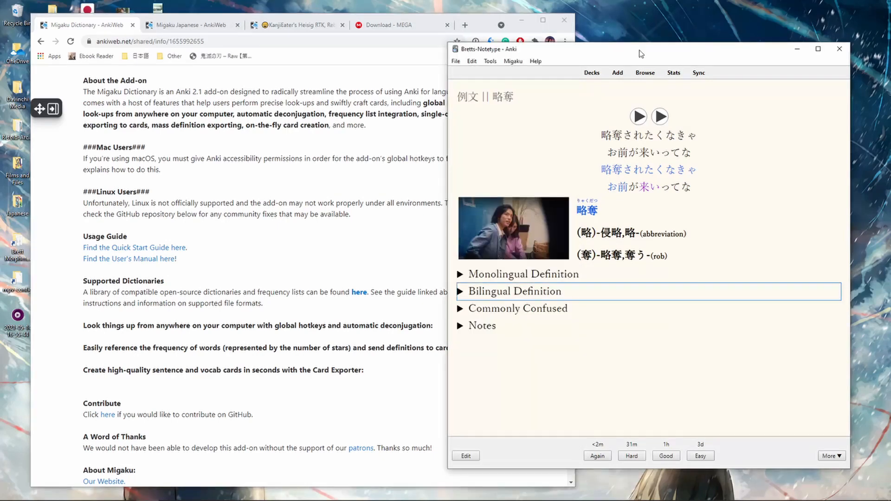
pyautogui.click(186, 25)
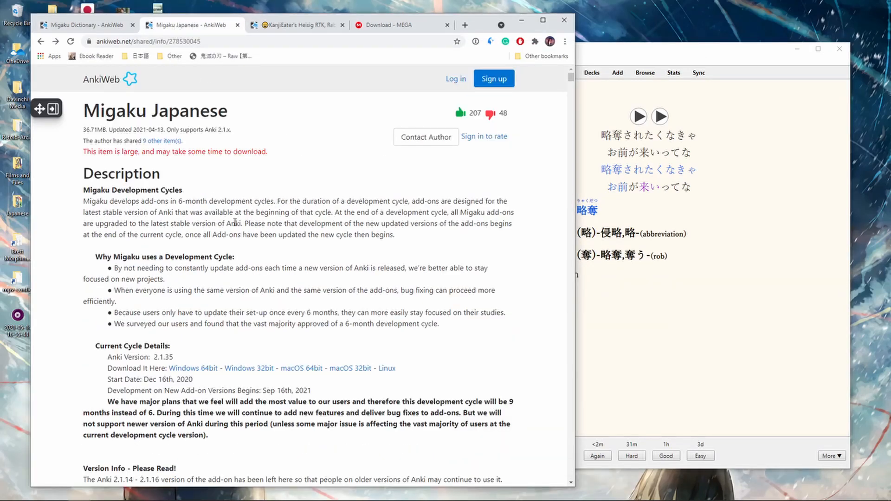
pyautogui.click(658, 57)
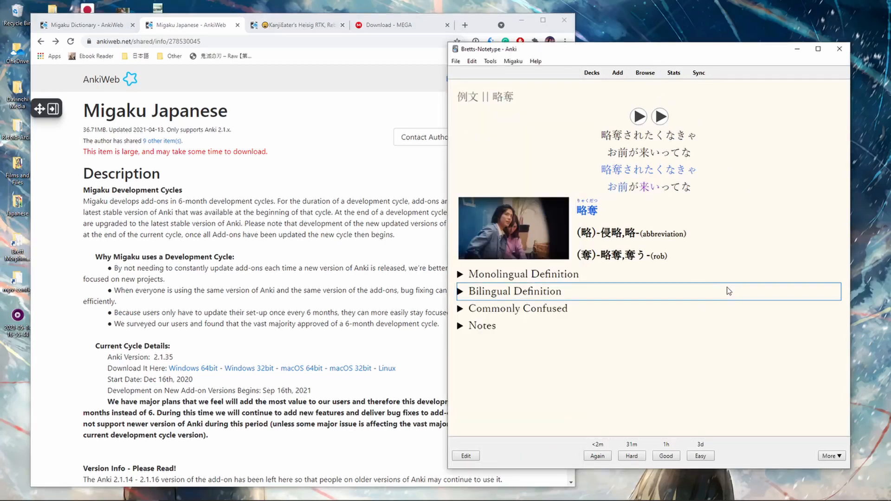
pyautogui.moveTo(614, 168)
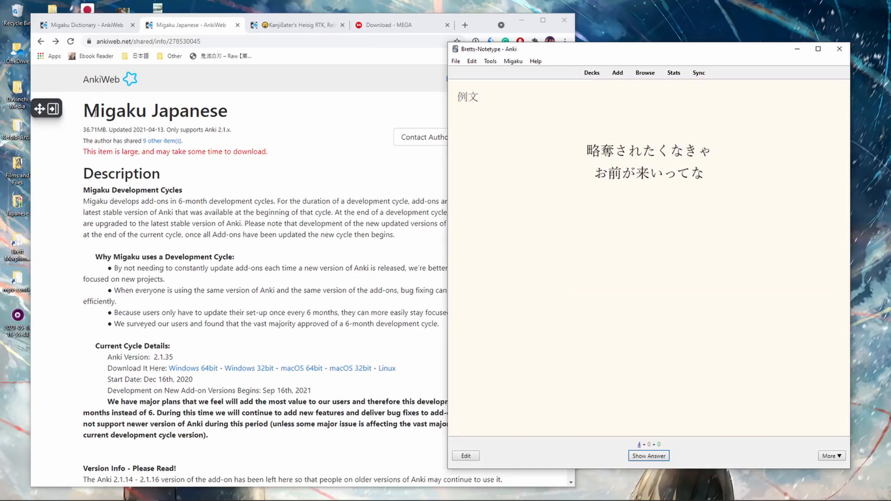
pyautogui.click(157, 115)
pyautogui.click(668, 57)
# Return to the deck list and start studying the Japanese-Expression deck
pyautogui.click(591, 73)
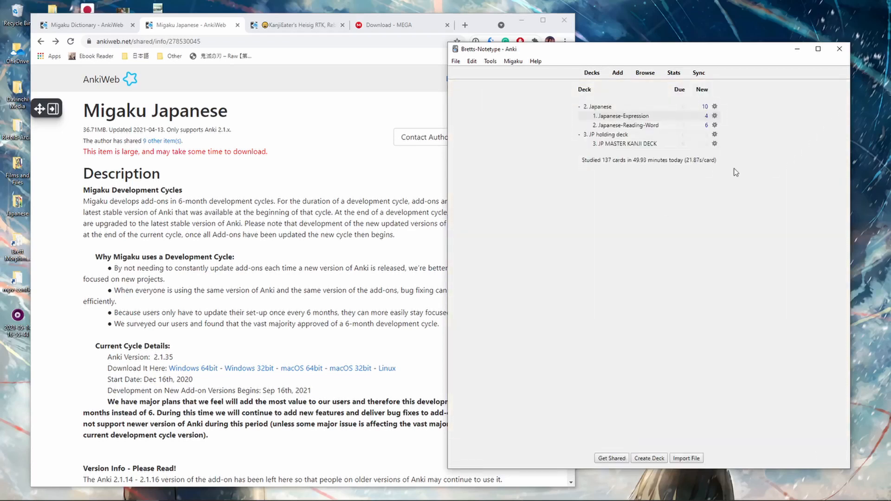
pyautogui.click(609, 119)
pyautogui.click(696, 126)
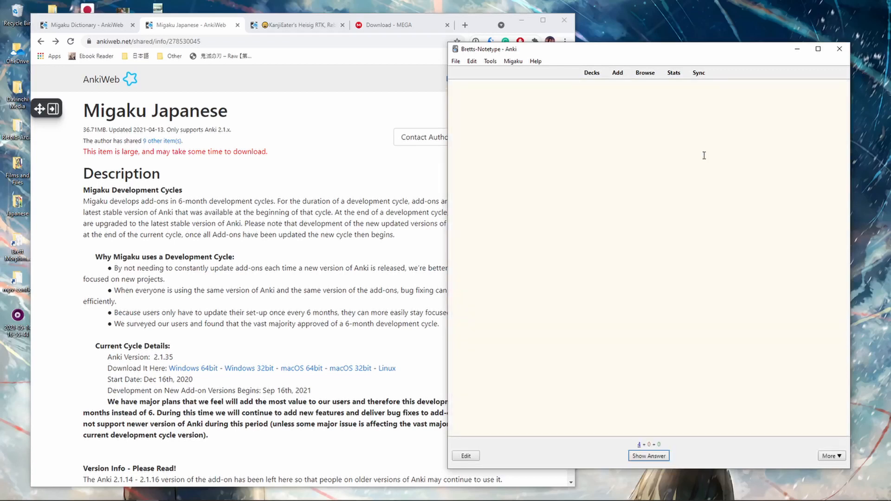
# Open the Migaku Japanese Settings and view its general options and its list of active fields
pyautogui.click(512, 60)
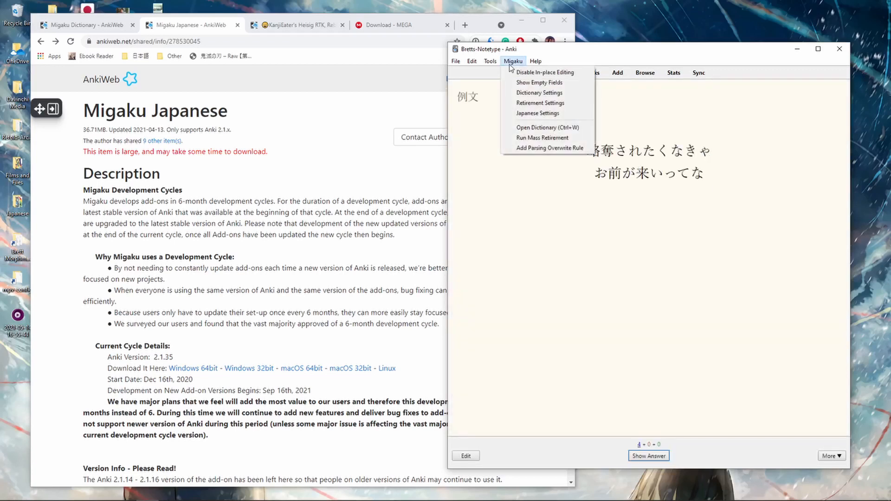
pyautogui.click(537, 114)
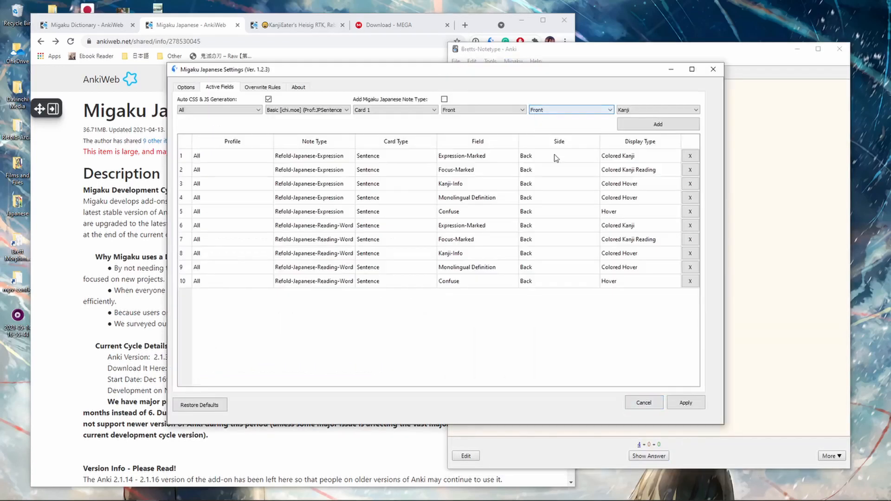
pyautogui.click(185, 88)
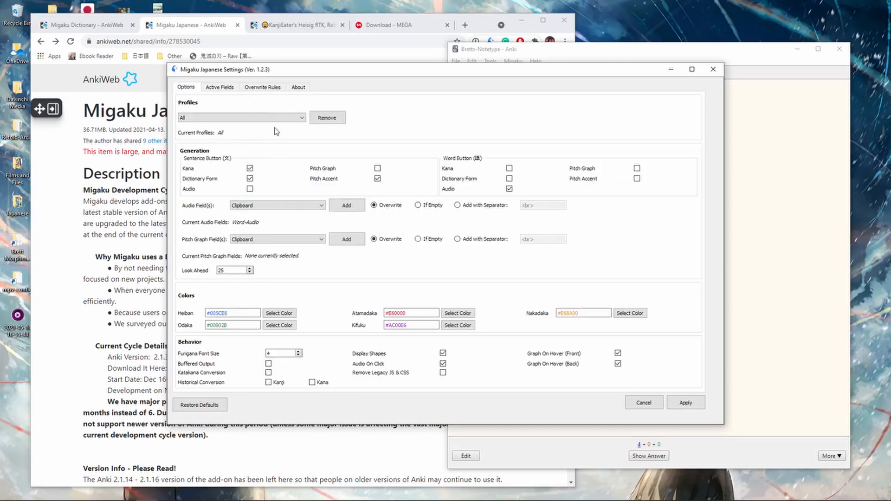
pyautogui.click(218, 88)
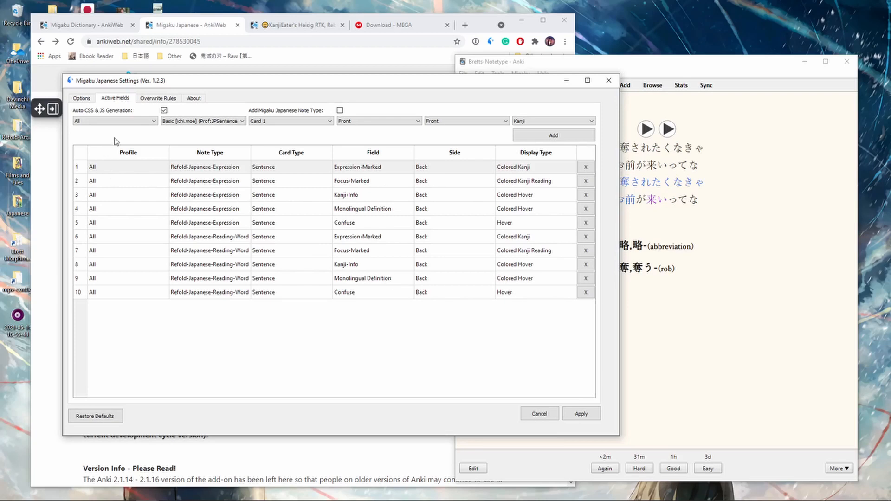
# Compare the active fields list with the card's answer, collapse its Bilingual Definition section and show the pop-up reading in the coloured sentence
pyautogui.click(701, 306)
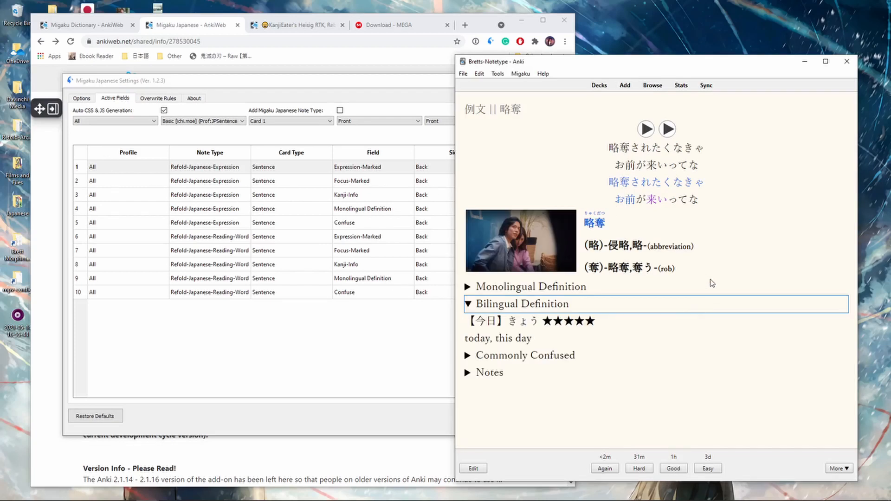
pyautogui.click(483, 304)
pyautogui.click(442, 312)
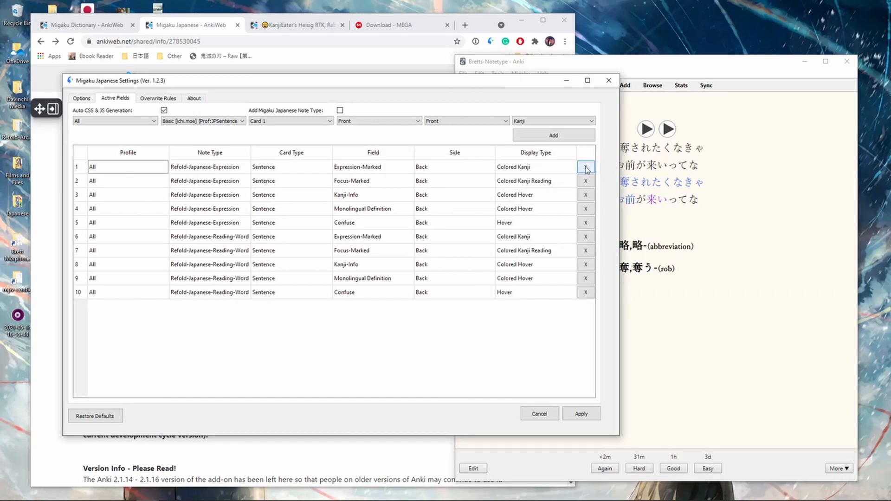
pyautogui.click(757, 91)
pyautogui.moveTo(621, 182)
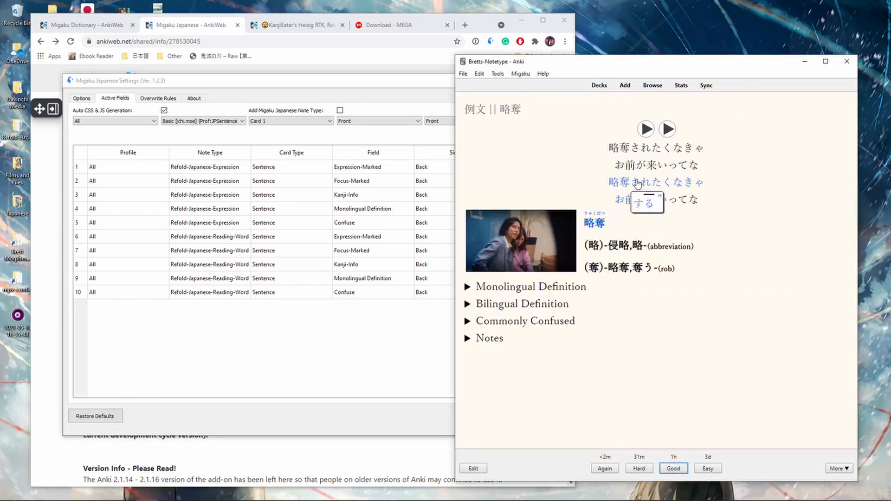
# Remove the Expression-Marked entry of Refold-Japanese-Expression from the Migaku Japanese active fields and apply the change
pyautogui.click(296, 347)
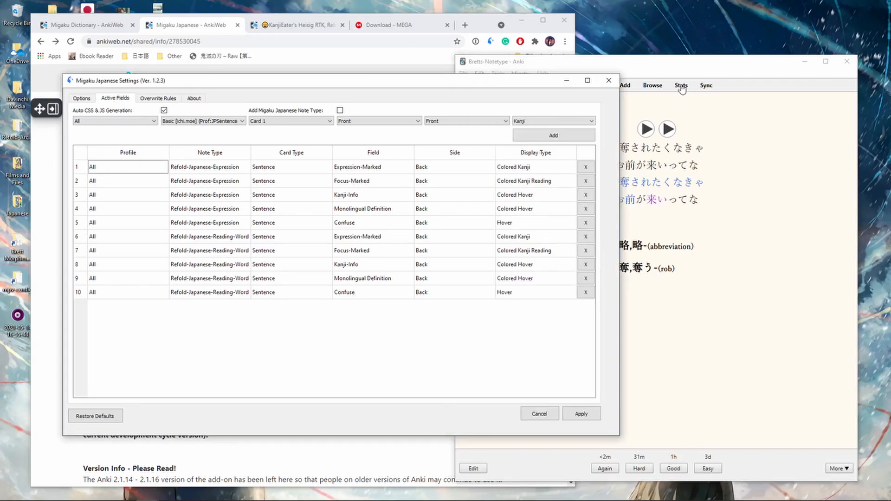
pyautogui.click(665, 60)
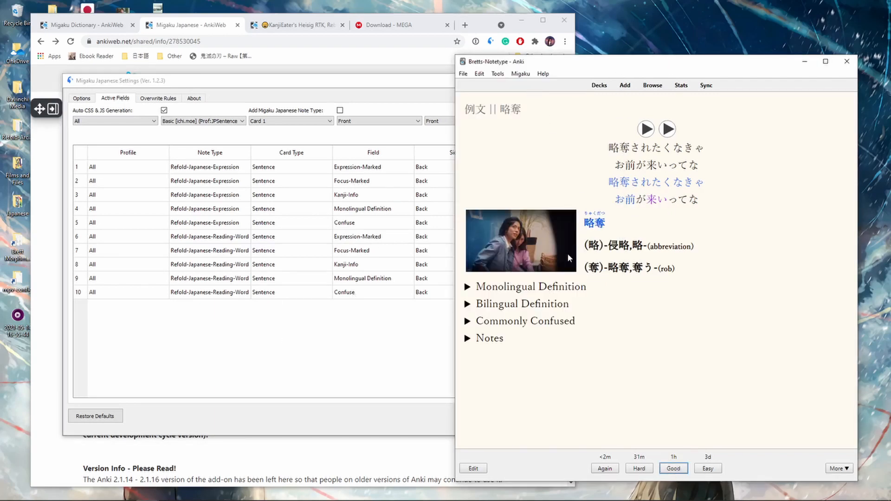
pyautogui.click(309, 370)
pyautogui.click(585, 167)
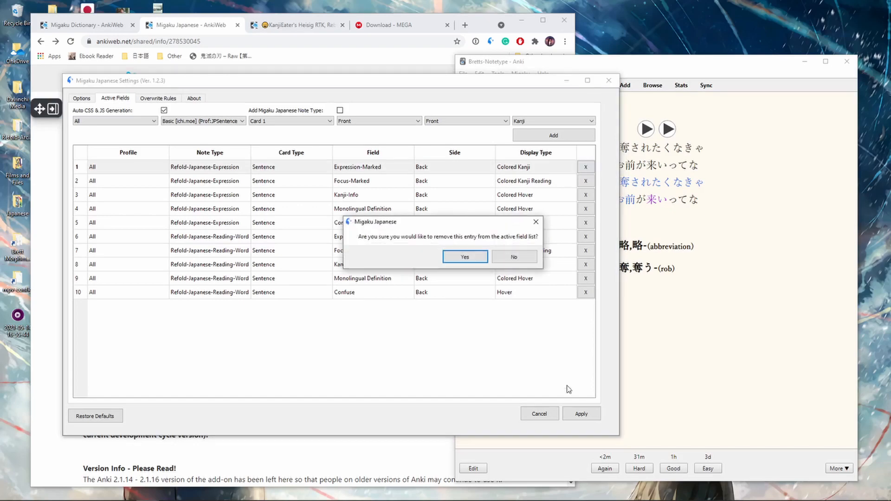
pyautogui.click(465, 256)
pyautogui.click(581, 414)
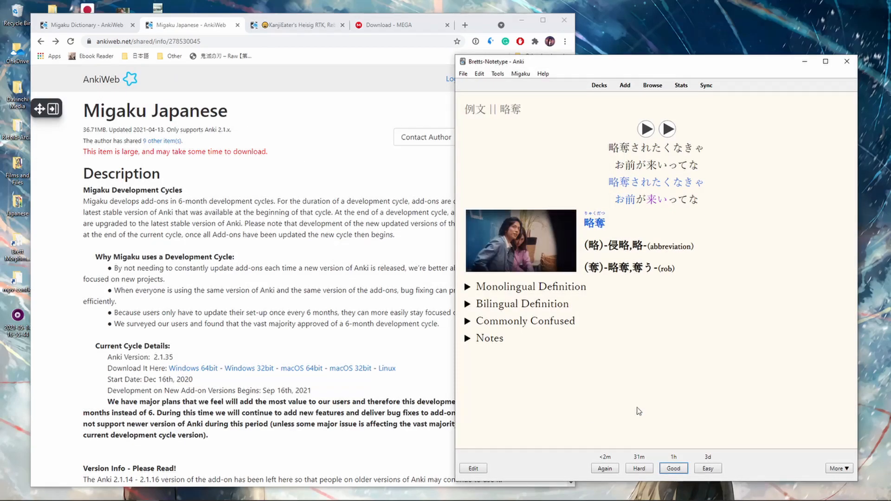
# Restart studying the Japanese-Expression deck and examine the reading markup in the answer's marked sentence
pyautogui.click(599, 86)
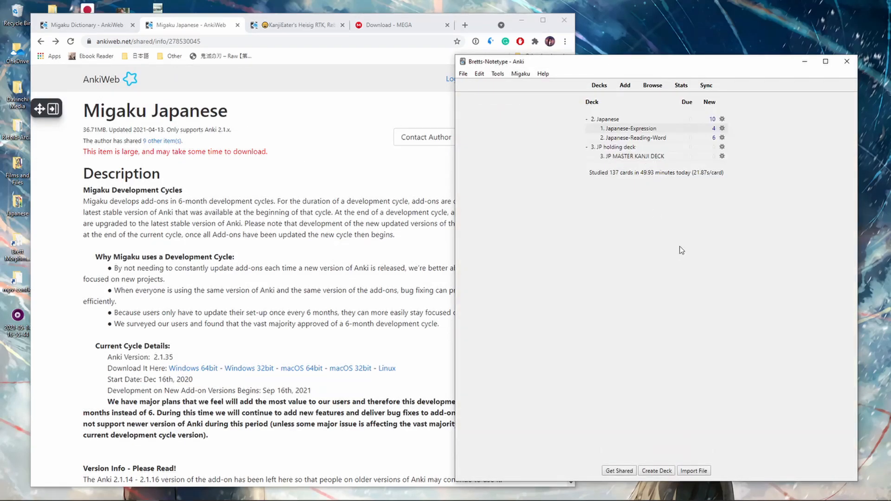
pyautogui.click(635, 133)
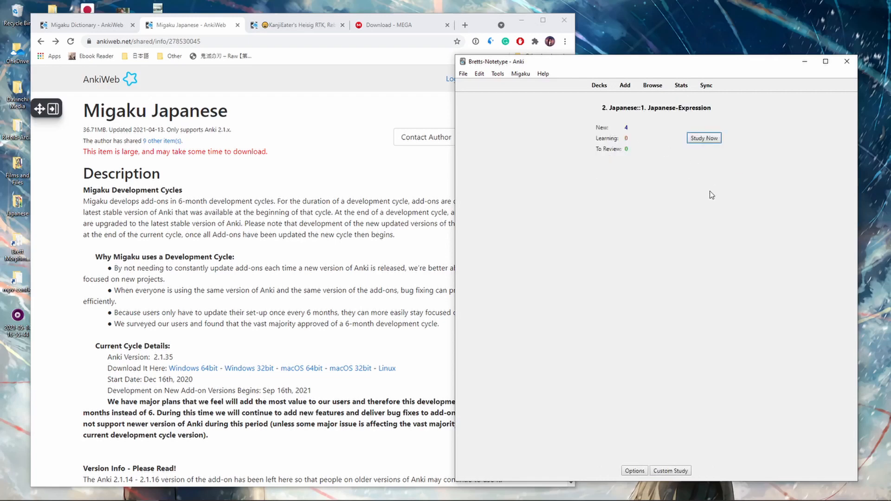
pyautogui.click(704, 138)
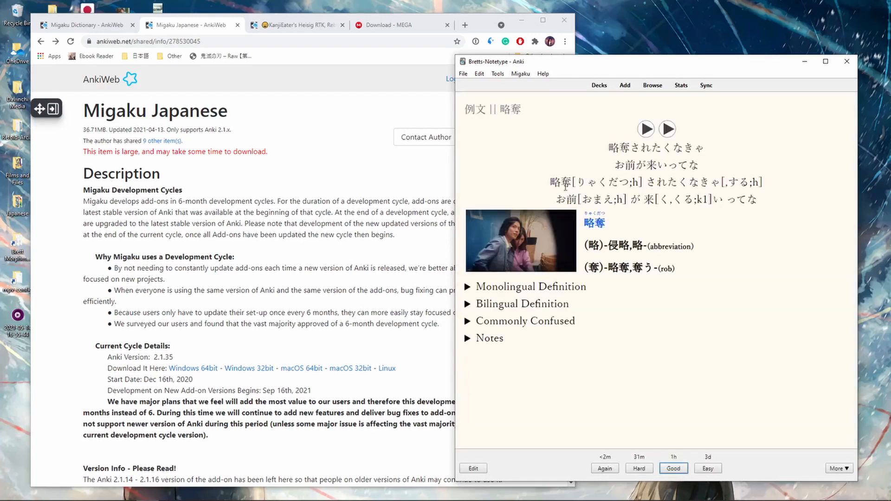
pyautogui.moveTo(761, 206); pyautogui.dragTo(626, 181)
pyautogui.click(581, 182)
pyautogui.click(634, 184)
pyautogui.click(520, 74)
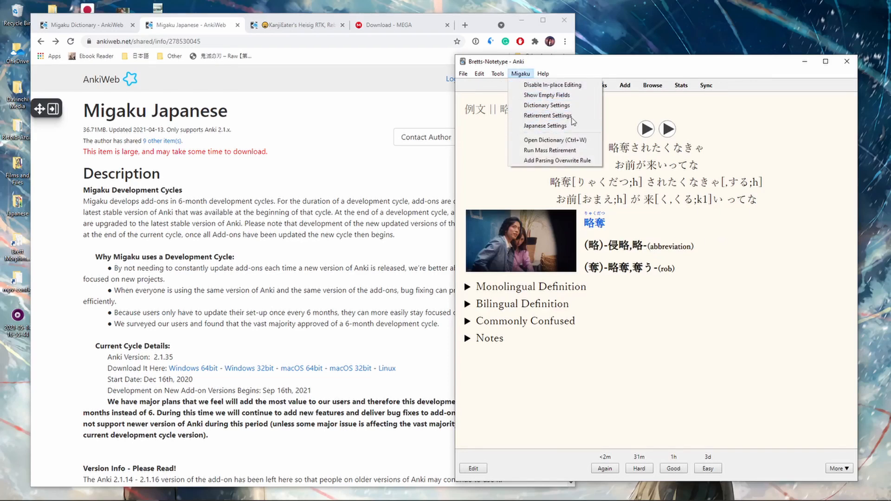
pyautogui.click(518, 75)
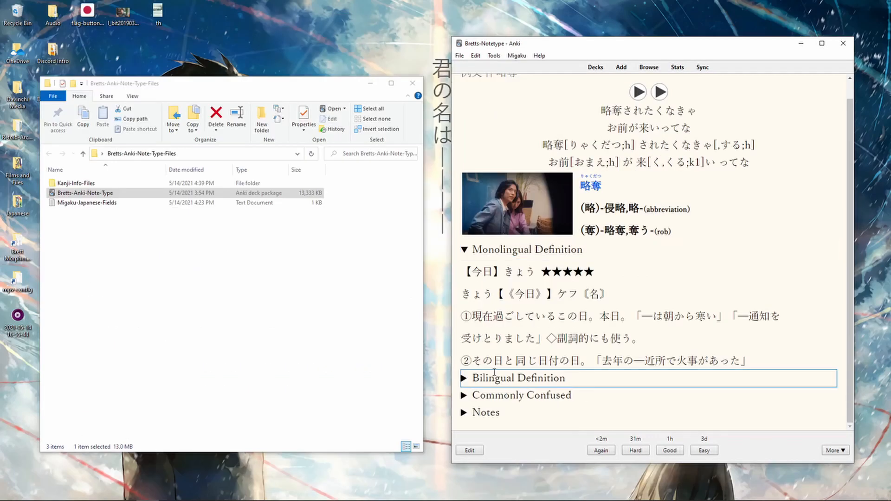
# Collapse the card's Monolingual Definition, open the Migaku-Japanese-Fields text file and copy all of its lines
pyautogui.click(516, 297)
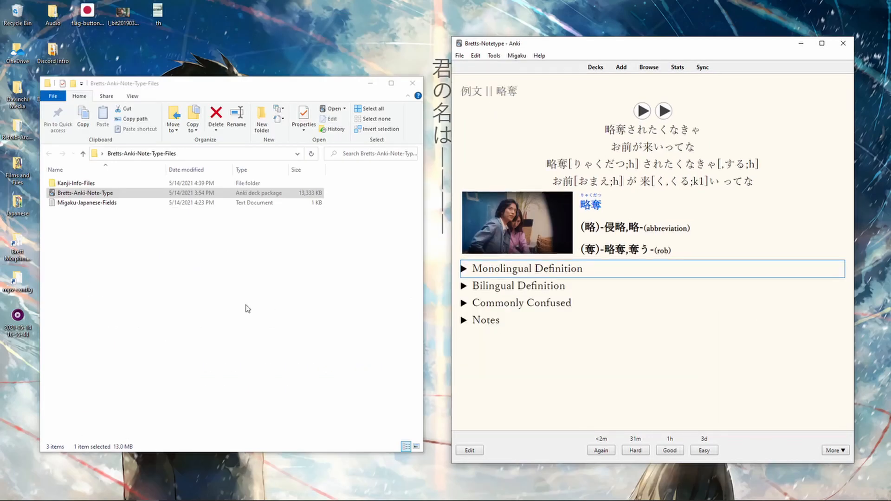
pyautogui.click(216, 93)
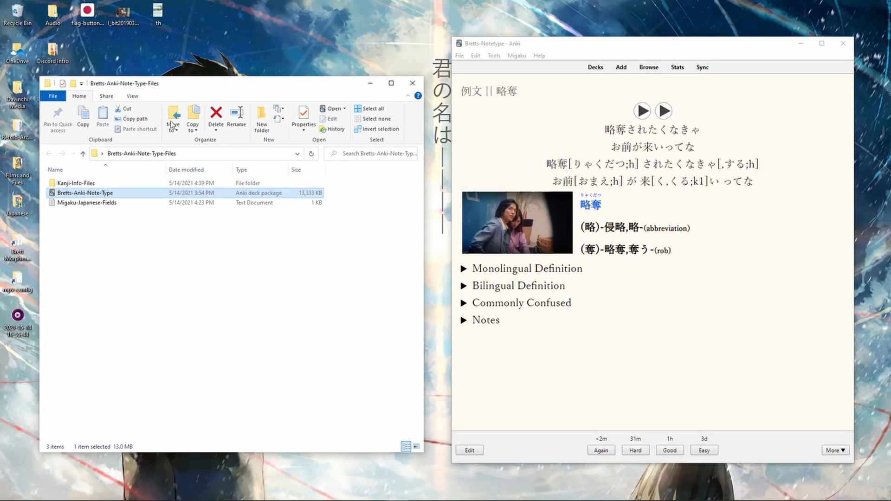
pyautogui.doubleClick(73, 204)
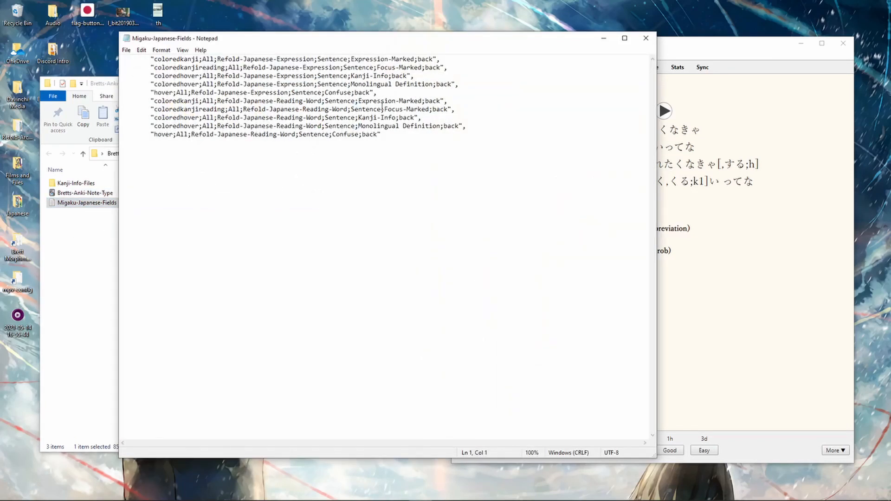
pyautogui.moveTo(396, 139); pyautogui.dragTo(66, 50)
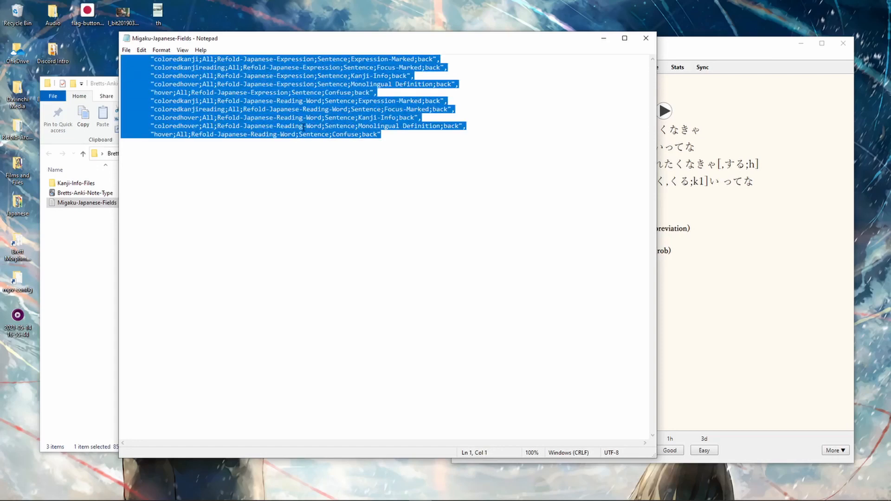
# Return to Anki's deck list and open the Migaku Japanese configuration from the installed add-ons
pyautogui.click(695, 46)
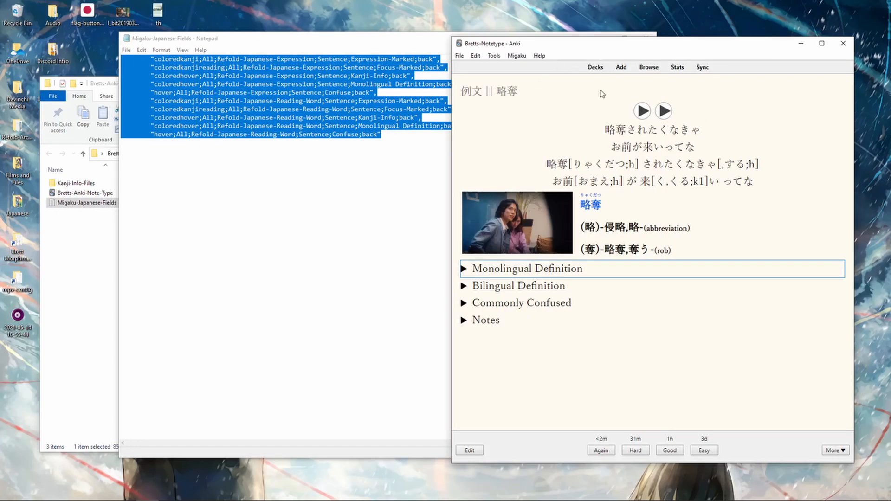
pyautogui.click(596, 69)
pyautogui.click(494, 55)
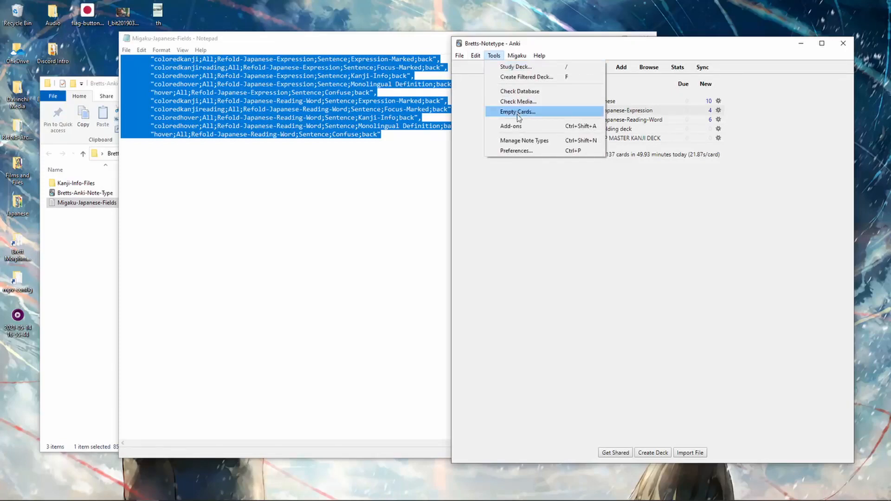
pyautogui.click(519, 126)
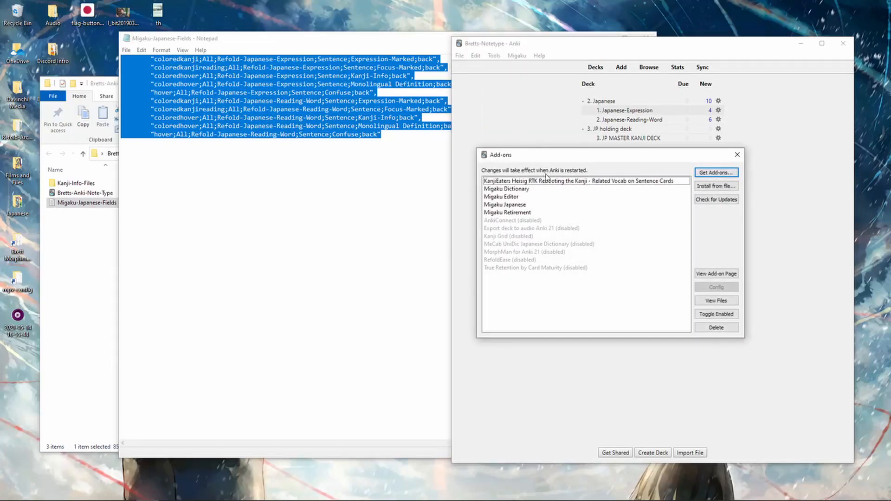
pyautogui.doubleClick(504, 205)
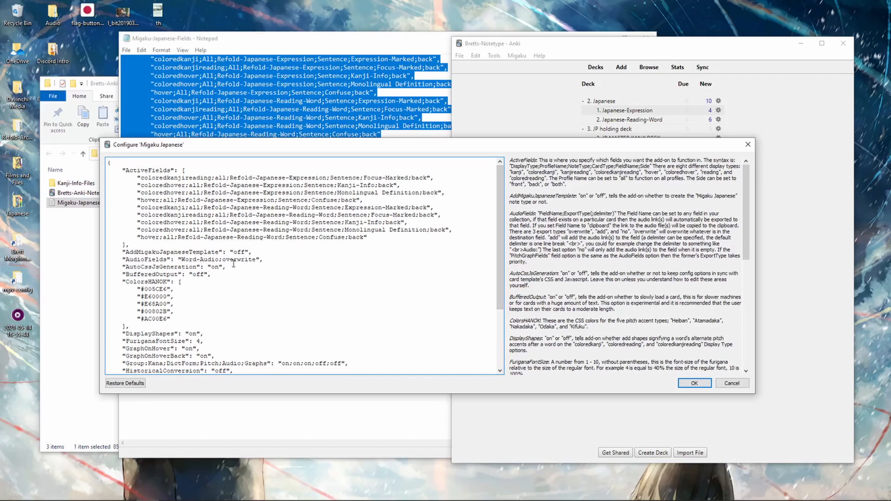
# Examine the opening line and closing bracket of the ActiveFields block in the configuration
pyautogui.moveTo(131, 245); pyautogui.dragTo(108, 245)
pyautogui.moveTo(186, 171); pyautogui.dragTo(109, 166)
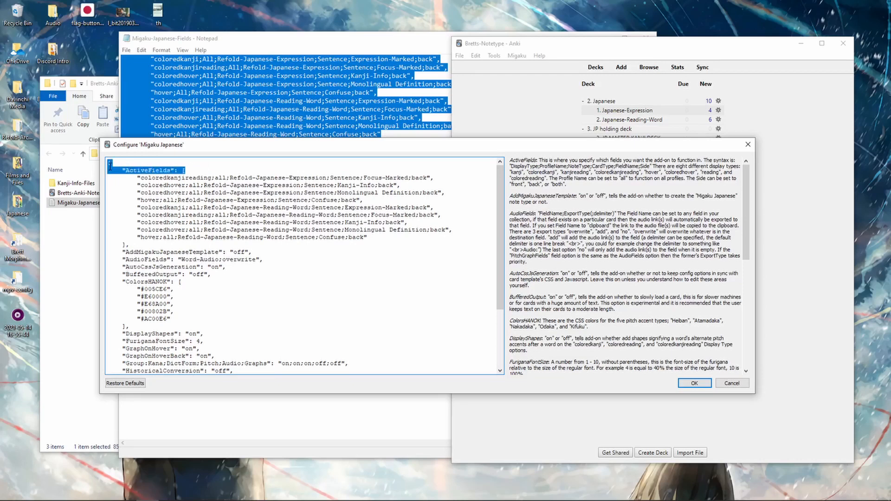
pyautogui.click(197, 207)
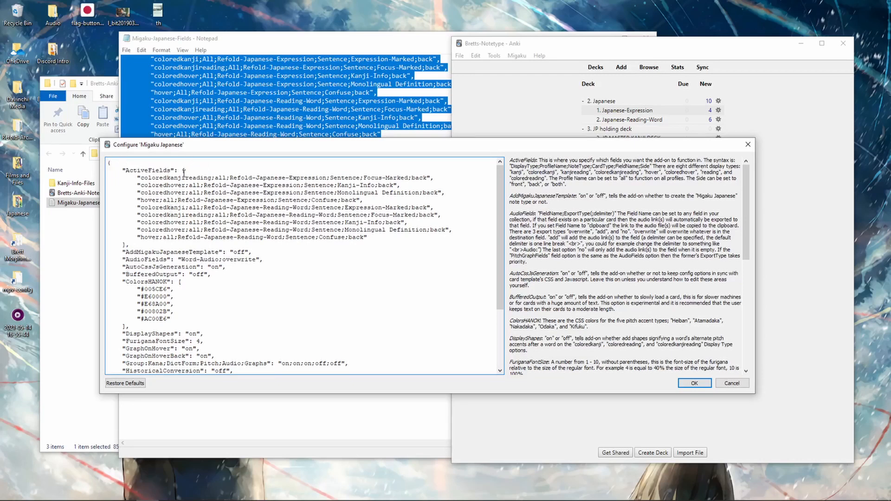
pyautogui.moveTo(371, 238); pyautogui.dragTo(73, 180)
pyautogui.hotkey('ctrl', 'c')
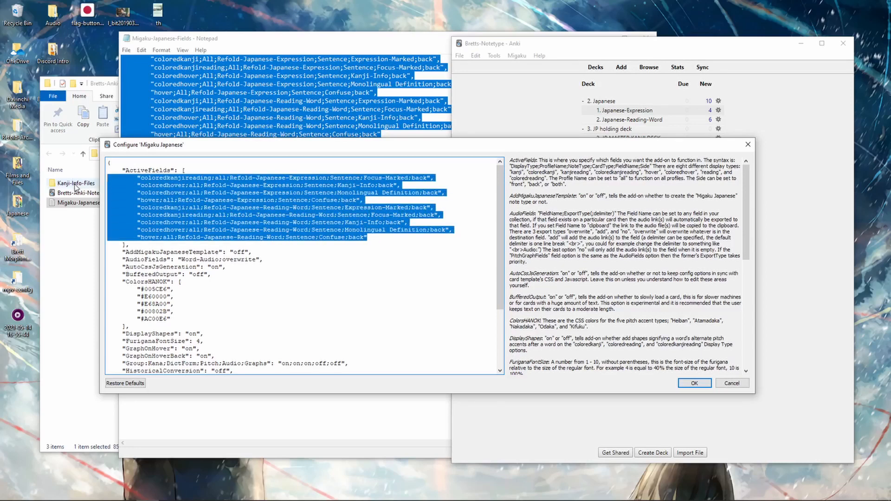
pyautogui.press('BackSpace')
pyautogui.press('BackSpace')
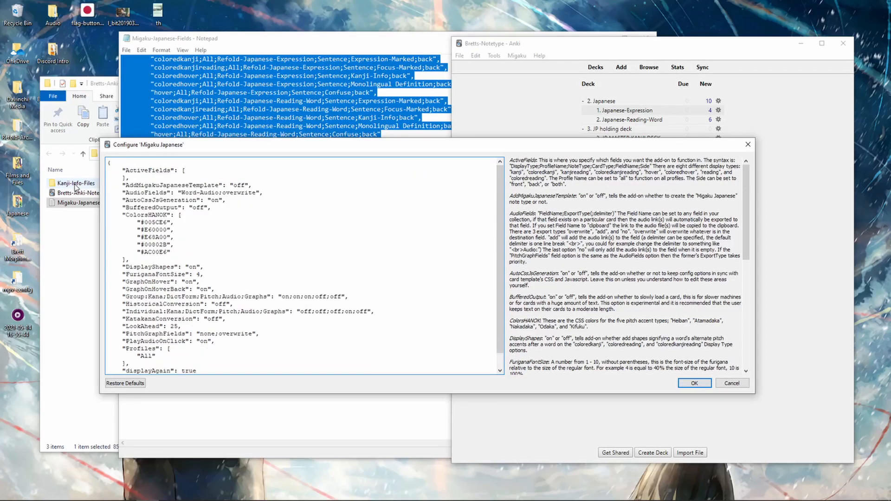
pyautogui.press('Return')
pyautogui.press('BackSpace')
pyautogui.hotkey('ctrl', 'v')
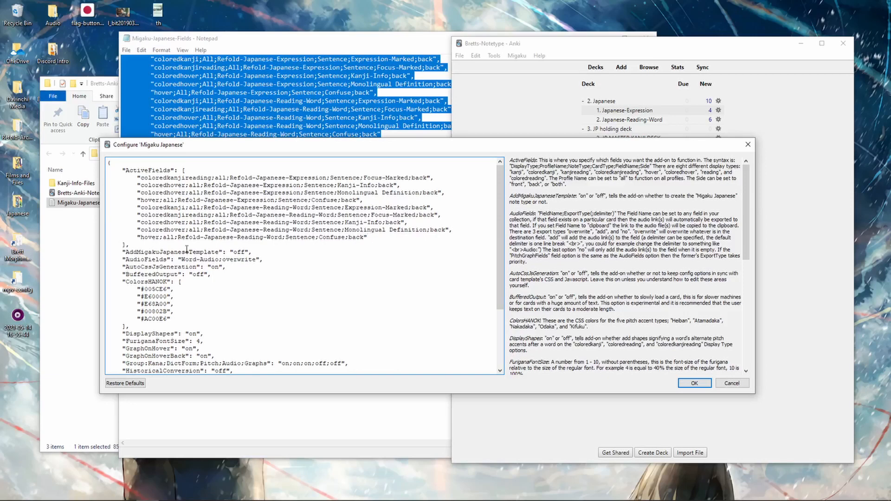
# Replace all entries between the ActiveFields brackets with the lines copied from the Migaku-Japanese-Fields file
pyautogui.moveTo(364, 237); pyautogui.dragTo(96, 182)
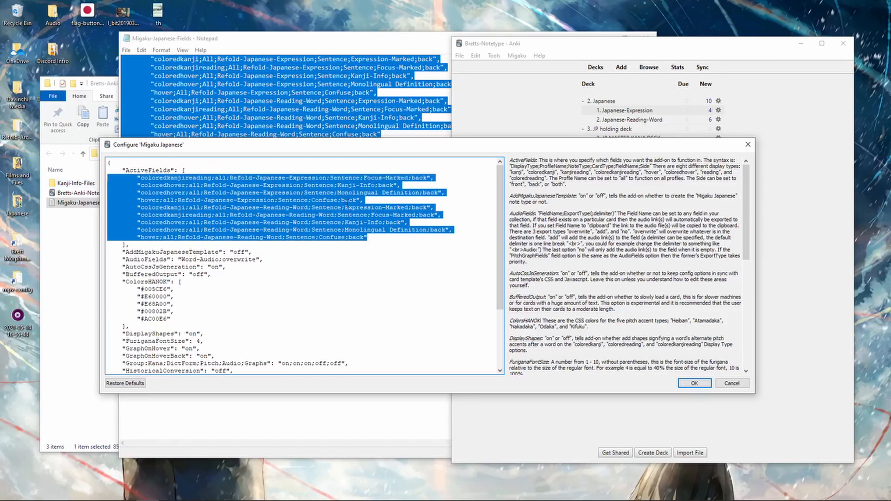
pyautogui.write('"coloredkanji;All;Refold-Japanese-Expression;Sentence;Expression-Marked;back",         "coloredkanjireading;All;Refold-Japanese-Expression;Sentence;Focus-Marked;back",         "coloredhover;All;Refold-Japanese-Expression;Sentence;Kanji-Info;back",         "coloredhover;All;Refold-Japanese-Expression;Sentence;Monolingual Definition;back",         "hover;All;Refold-Japanese-Expression;Sentence;Confuse;back",         "coloredkanji;All;Refold-Japanese-Reading-Word;Sentence;Expression-Marked;back",         "coloredkanjireading;All;Refold-Japanese-Reading-Word;Sentence;Focus-Marked;back",         "coloredhover;All;Refold-Japanese-Reading-Word;Sentence;Kanji-Info;back",         "coloredhover;All;Refold-Japanese-Reading-Word;Sentence;Monolingual Definition;back",         "hover;All;Refold-Japanese-Reading-Word;Sentence;Confuse;back"')
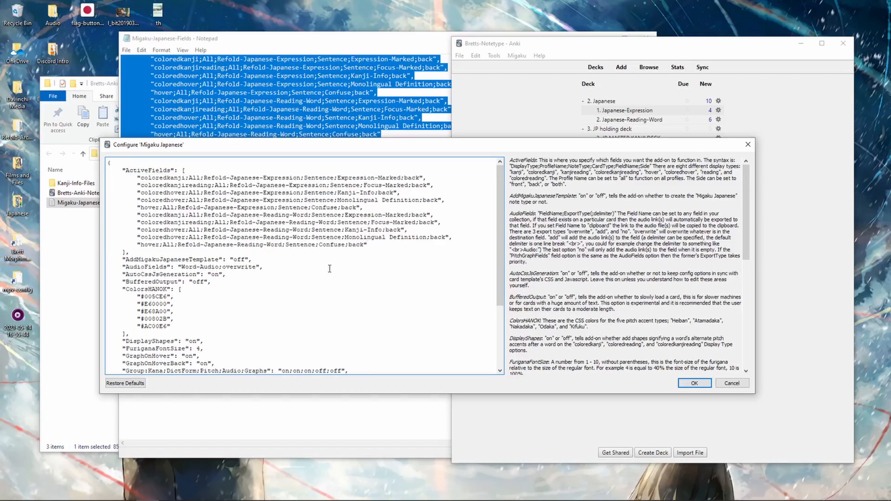
pyautogui.press('Return')
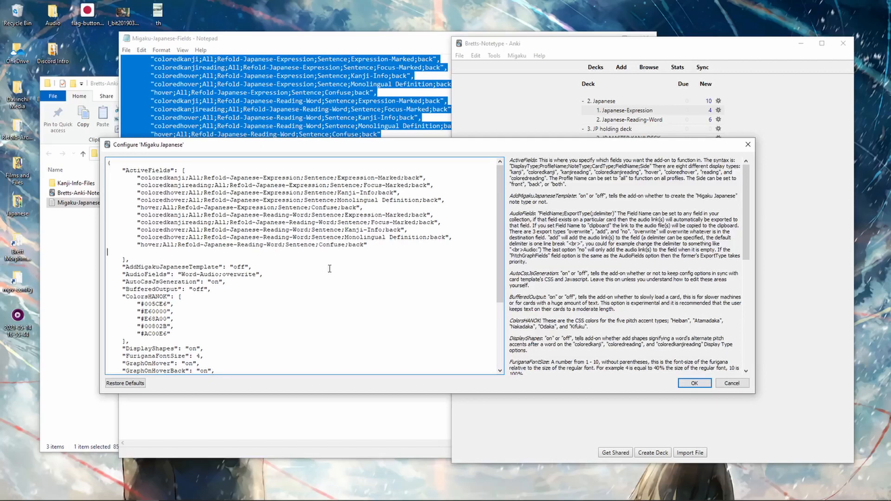
pyautogui.press('BackSpace')
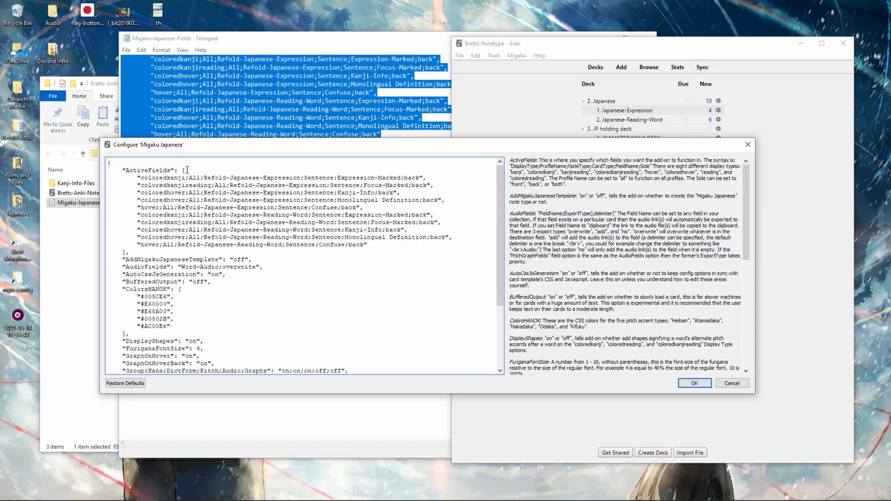
# Check that the ActiveFields opening line and closing bracket are intact, then save the configuration and close the add-ons list
pyautogui.moveTo(185, 170); pyautogui.dragTo(119, 170)
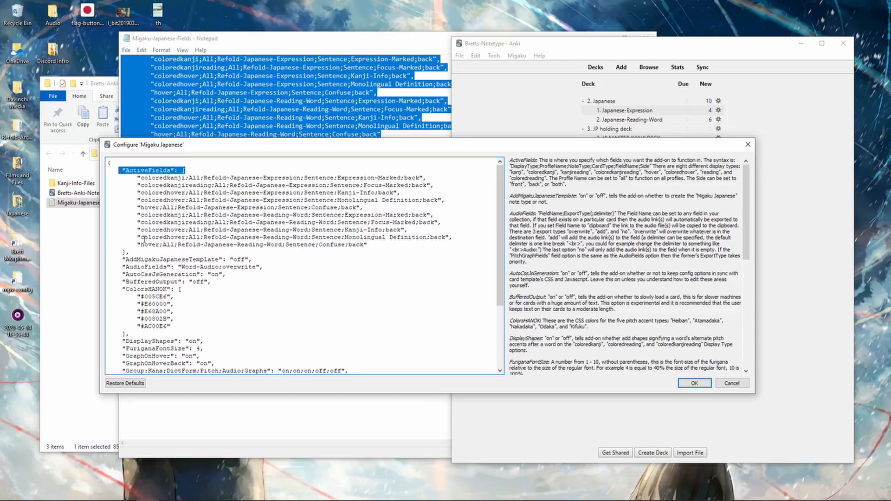
pyautogui.click(129, 251)
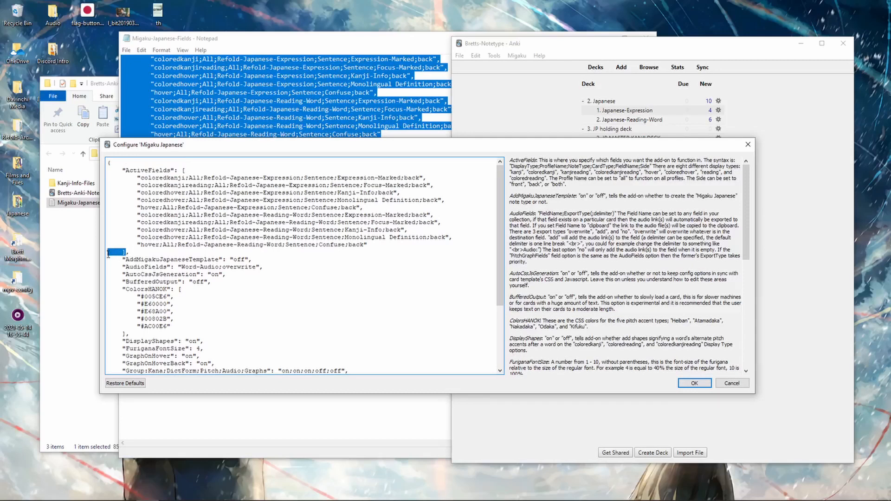
pyautogui.write(',')
pyautogui.click(694, 384)
pyautogui.click(737, 155)
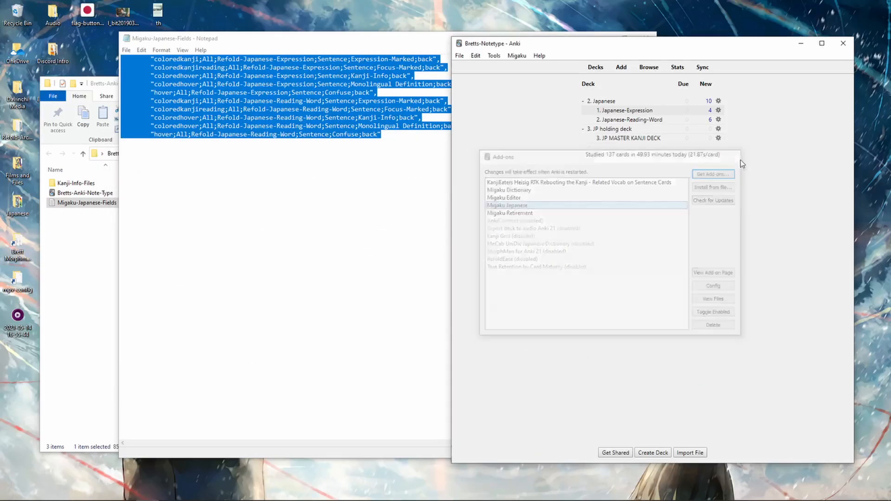
# Close Anki and the text file, and restart Anki with the same Notetype profile
pyautogui.click(845, 43)
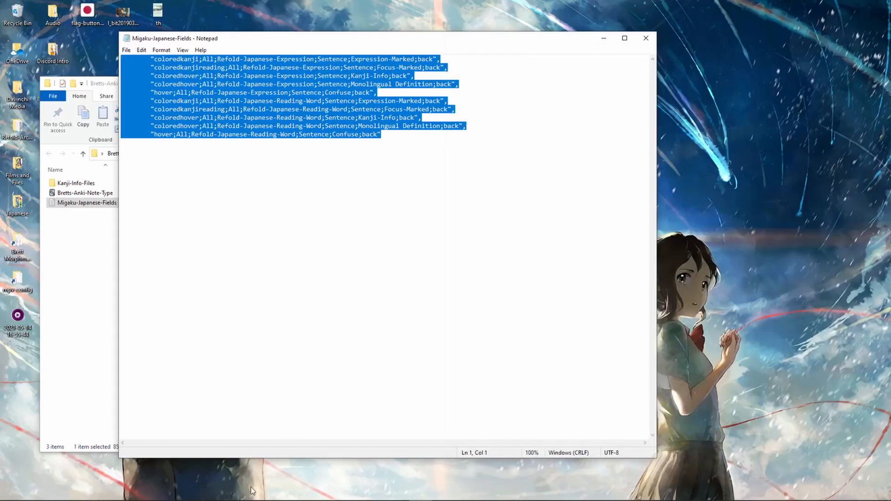
pyautogui.click(646, 39)
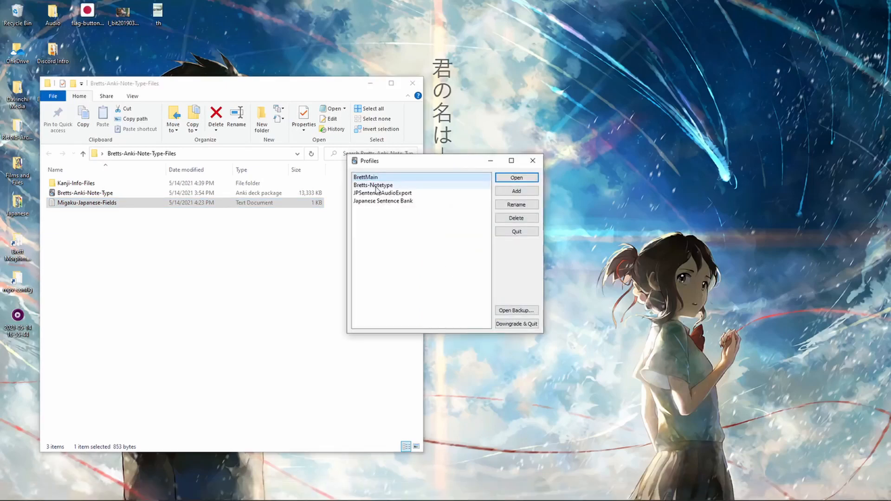
pyautogui.doubleClick(376, 186)
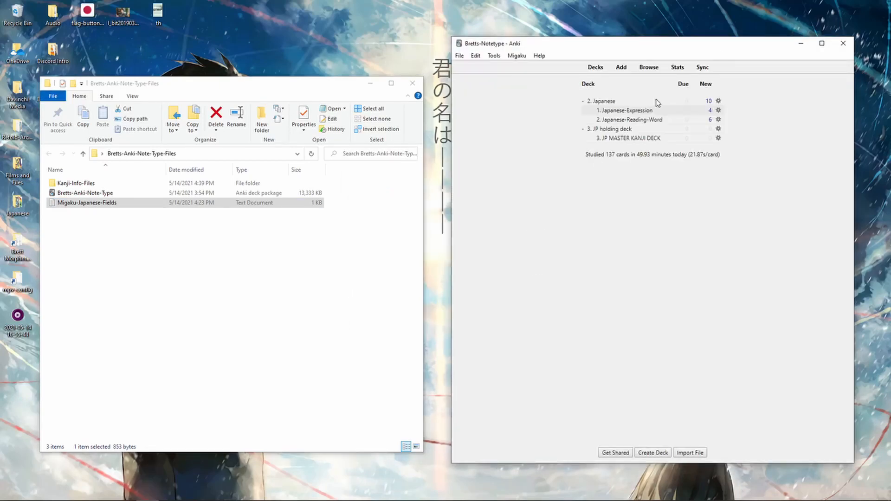
# Study the Japanese-Expression deck, reveal the first card's answer and check the coloured sentence with its pop-up reading
pyautogui.click(633, 111)
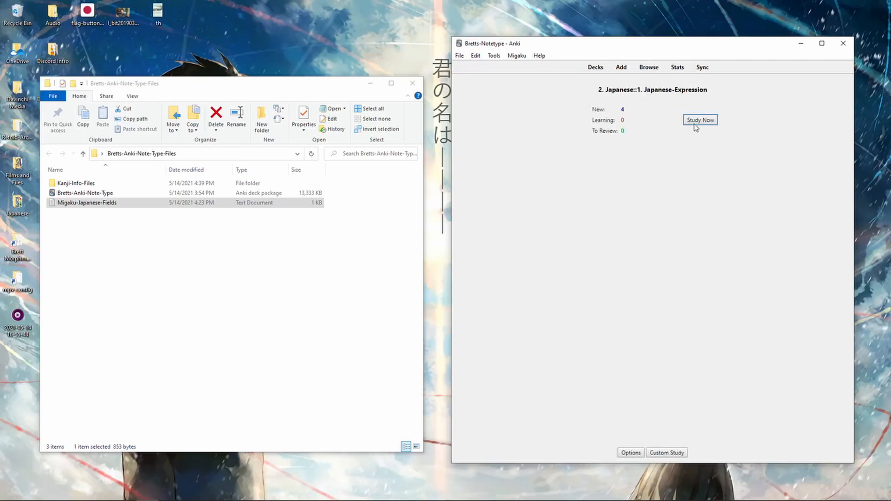
pyautogui.click(696, 121)
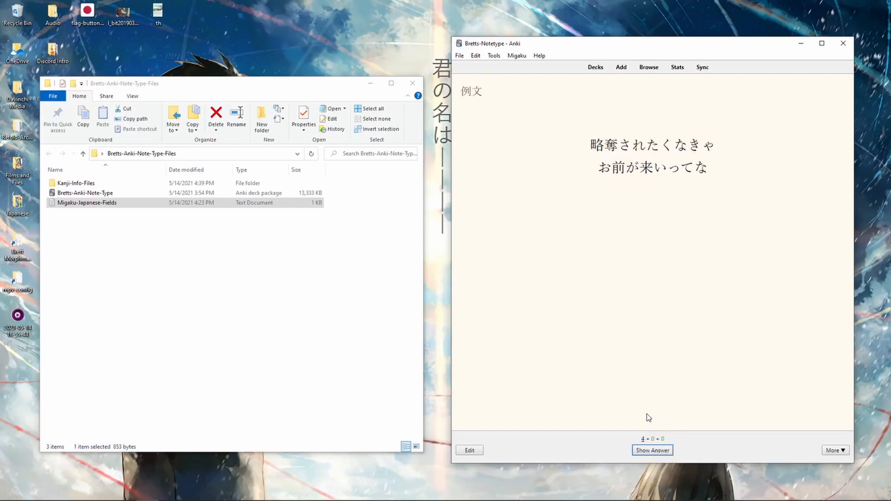
pyautogui.press('space')
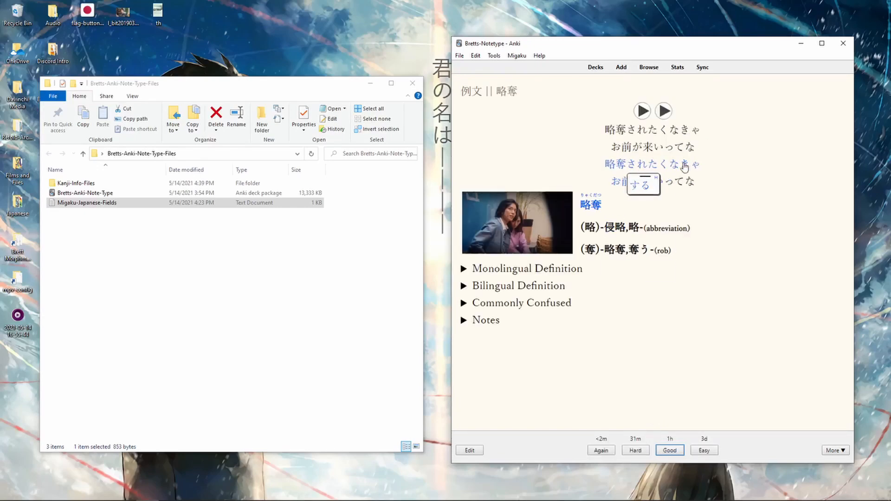
# Review the Active Fields list in the Migaku Japanese settings, then leave the settings unchanged and return to the card
pyautogui.click(516, 56)
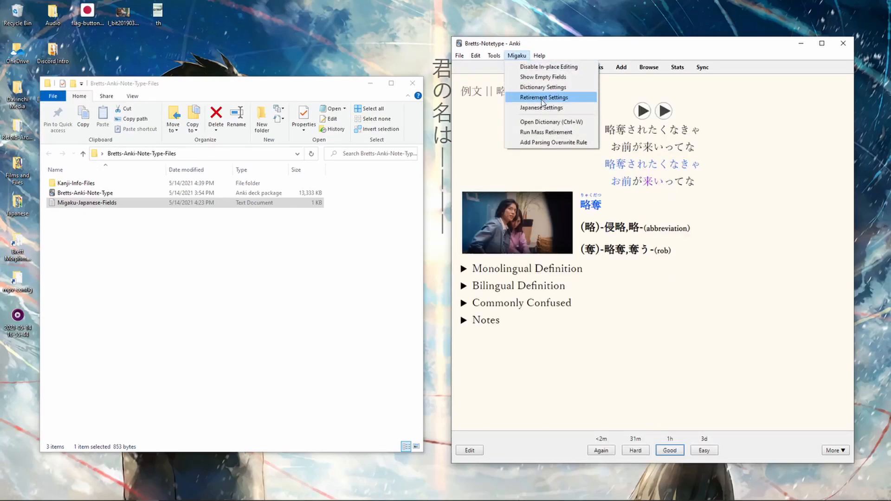
pyautogui.click(541, 108)
pyautogui.click(220, 88)
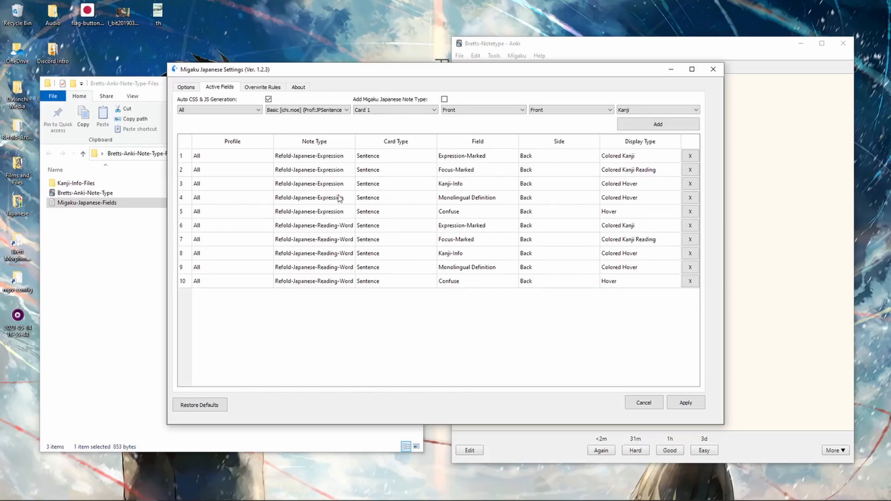
pyautogui.click(644, 403)
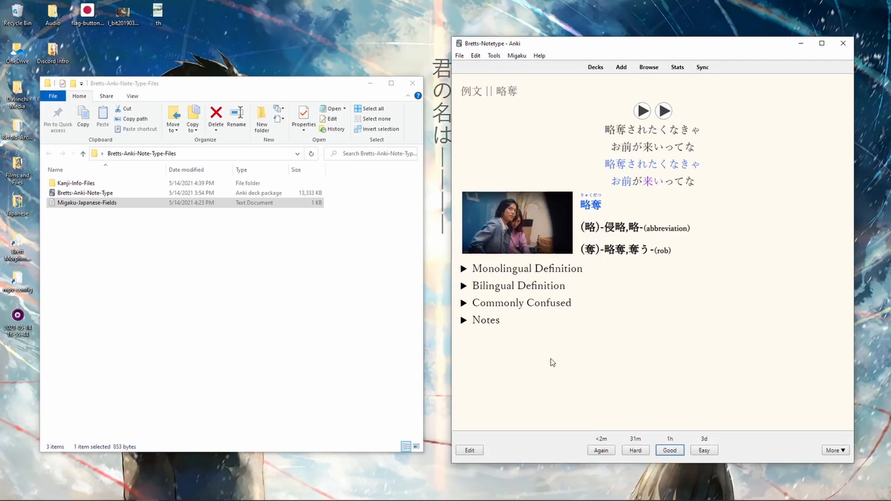
pyautogui.moveTo(620, 227)
# Start a new Refold-Japanese-Expression note in an enlarged Add window and enter 今日はいい天気ですね as its Expression
pyautogui.click(594, 68)
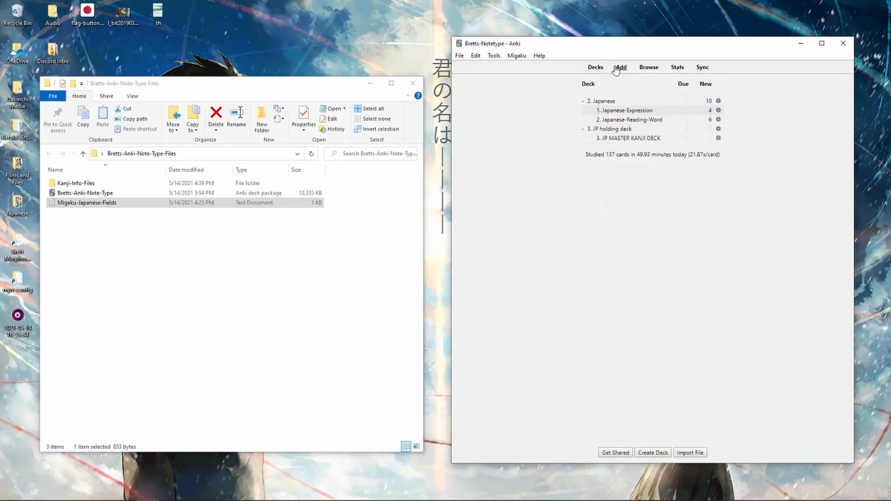
pyautogui.click(620, 69)
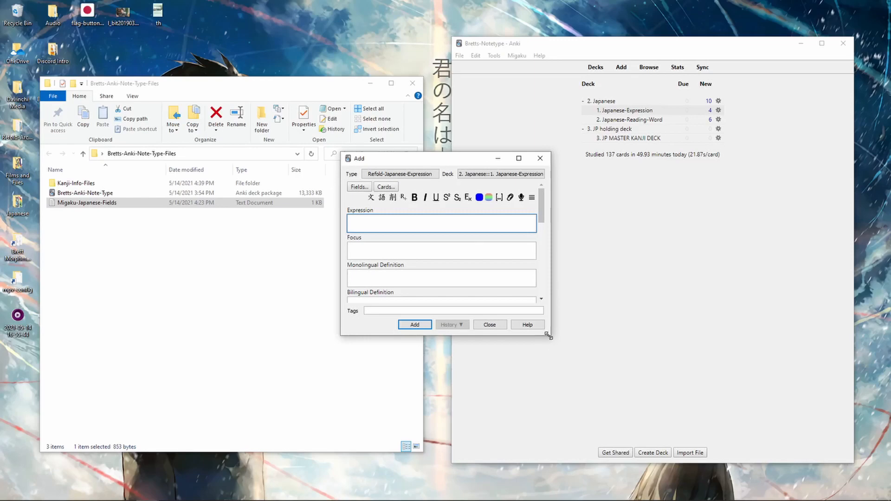
pyautogui.moveTo(548, 334); pyautogui.dragTo(793, 498)
pyautogui.moveTo(564, 154); pyautogui.dragTo(527, 72)
pyautogui.write('今日')
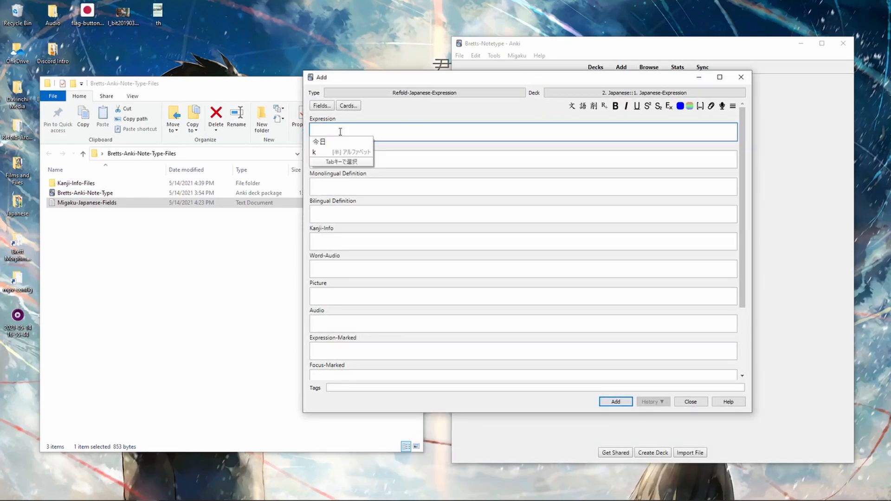
pyautogui.write('haiit')
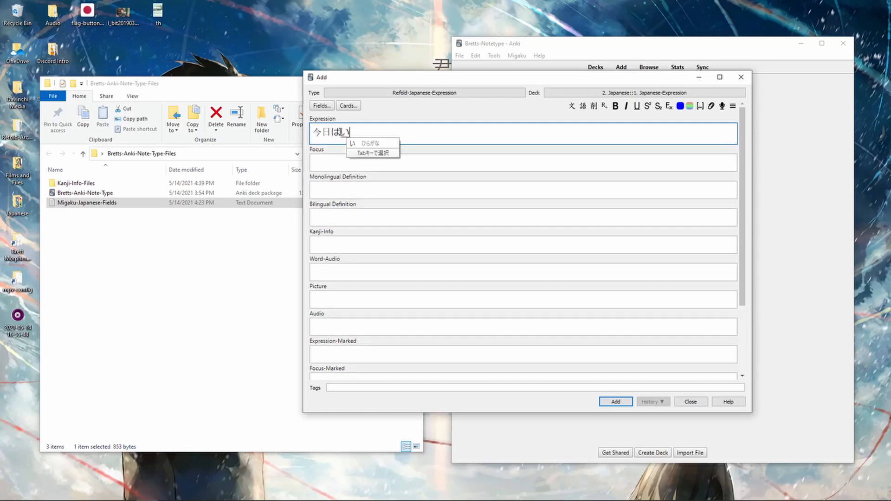
pyautogui.write('enki')
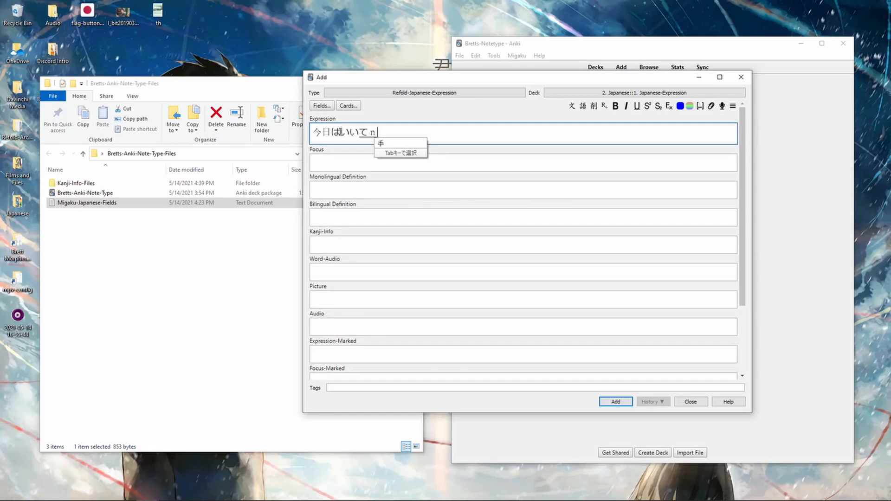
pyautogui.press('space')
pyautogui.write('desune')
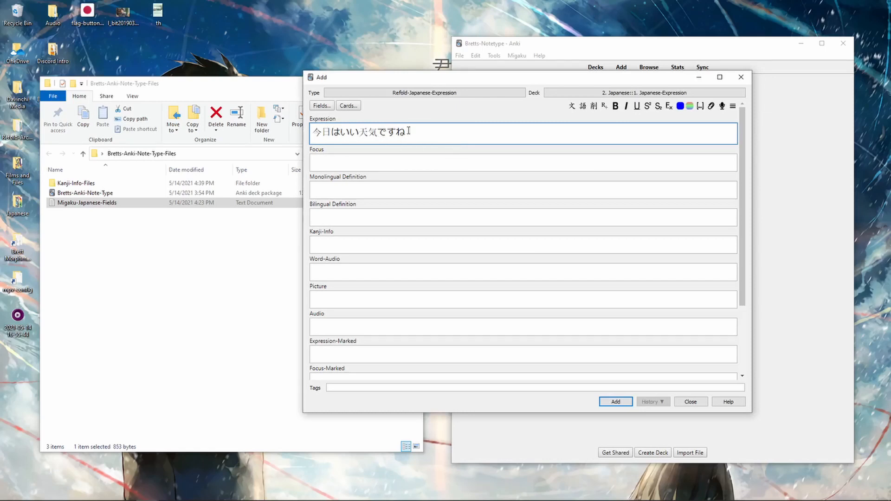
pyautogui.moveTo(377, 135); pyautogui.dragTo(360, 134)
pyautogui.hotkey('ctrl', 'c')
pyautogui.click(339, 166)
pyautogui.hotkey('ctrl', 'v')
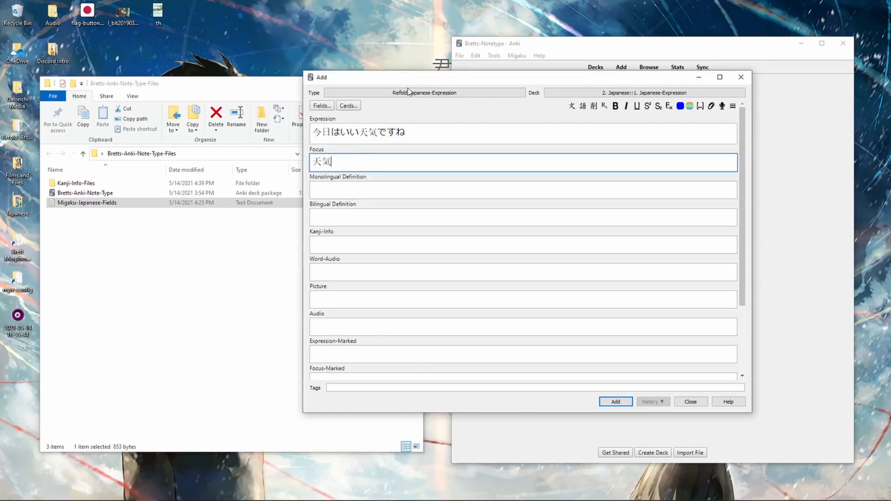
pyautogui.moveTo(414, 87); pyautogui.dragTo(500, 92)
pyautogui.hotkey('ctrl', 'a')
pyautogui.press('BackSpace')
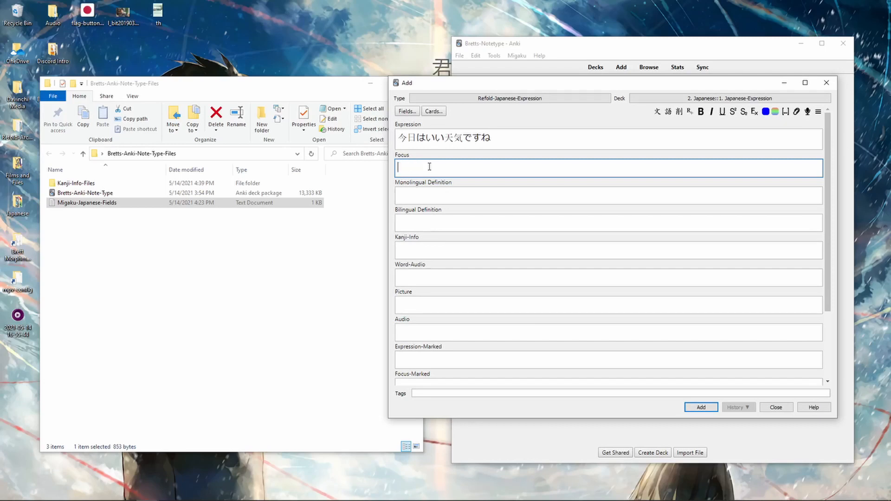
# Look up 天気 from the Expression in the Migaku Dictionary, dismissing any error, and place the Add window beside the dictionary
pyautogui.moveTo(463, 137); pyautogui.dragTo(444, 137)
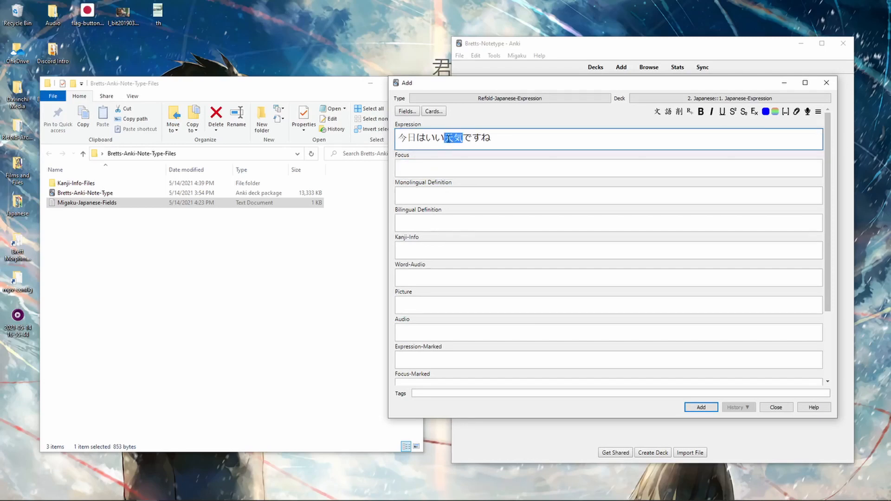
pyautogui.hotkey('ctrl', 'c')
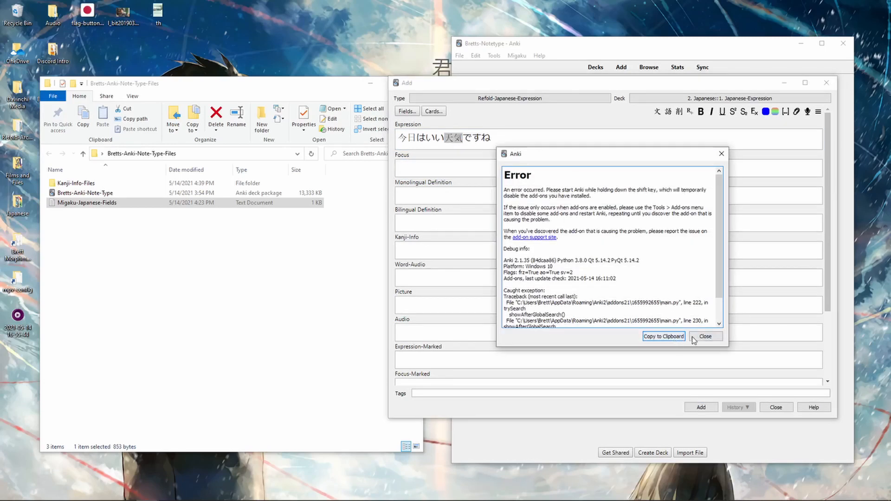
pyautogui.click(696, 337)
pyautogui.moveTo(464, 139); pyautogui.dragTo(444, 138)
pyautogui.hotkey('ctrl', 'c')
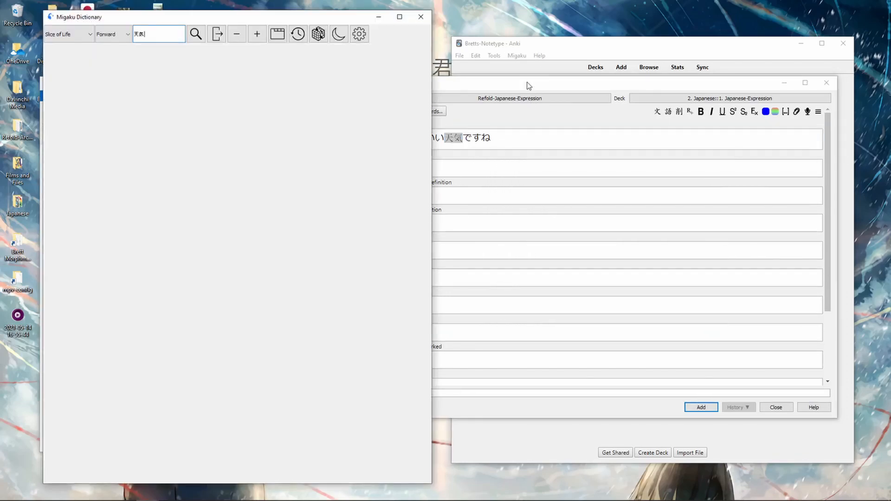
pyautogui.moveTo(554, 82); pyautogui.dragTo(573, 102)
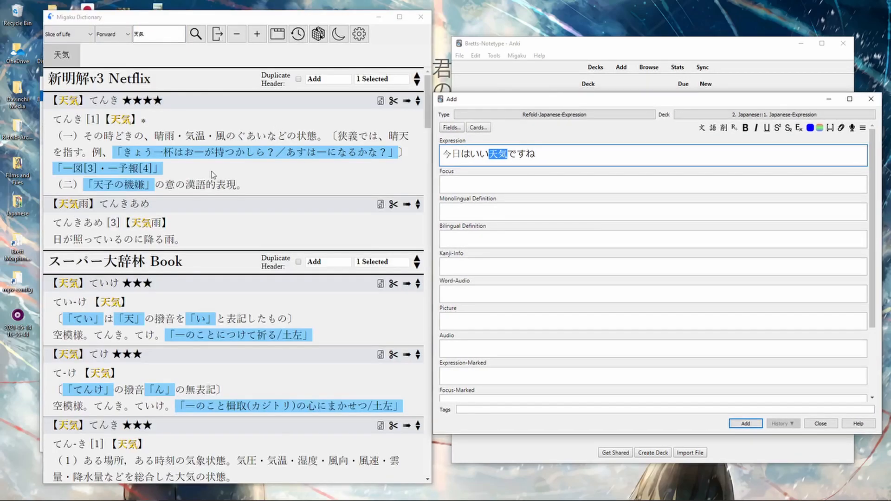
pyautogui.click(135, 141)
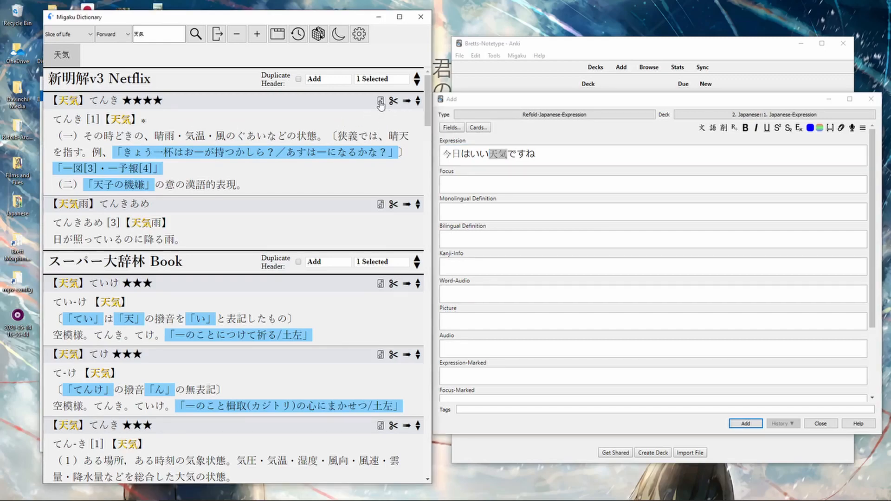
# Send the first 新明解v3 Netflix entry for 天気 to the Monolingual Definition and fill the Focus field with 天気
pyautogui.click(380, 101)
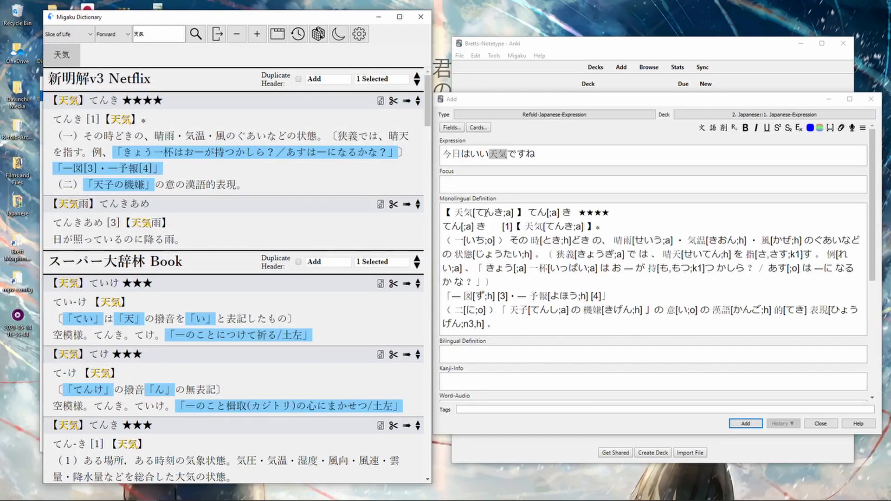
pyautogui.moveTo(473, 213); pyautogui.dragTo(459, 214)
pyautogui.click(454, 187)
pyautogui.hotkey('ctrl', 'v')
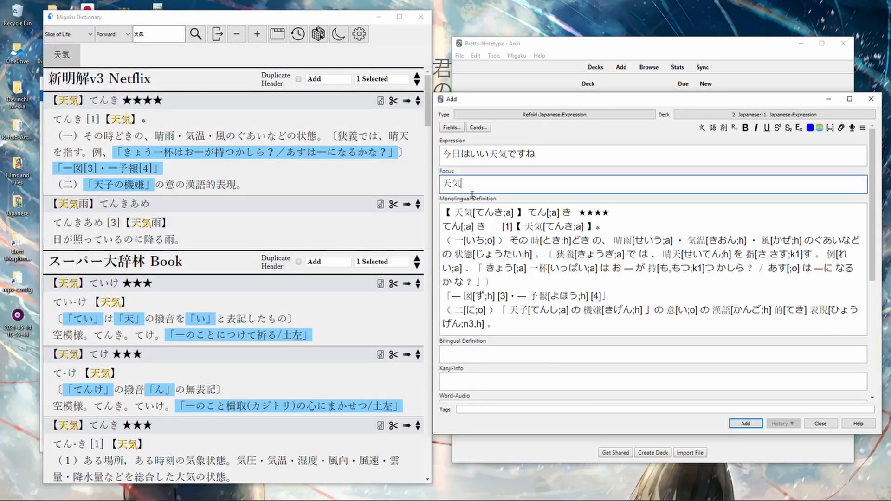
# Find the English entries in the dictionary results and send the 天気輪 entry to the note's Bilingual Definition
pyautogui.scroll(-1, 649, 232)
pyautogui.scroll(-10, 225, 305)
pyautogui.scroll(-18, 225, 306)
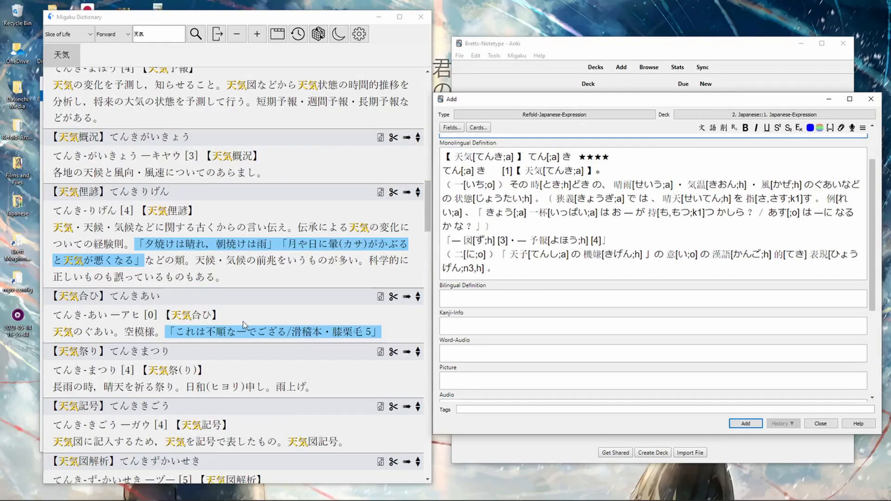
pyautogui.click(236, 332)
pyautogui.click(411, 133)
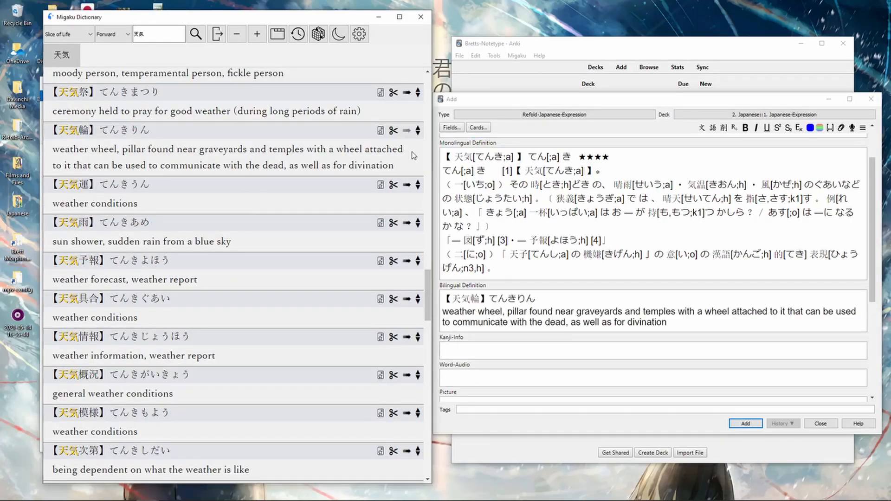
# Enter "some context notes" in the note's Notes field
pyautogui.scroll(-3, 545, 337)
pyautogui.click(471, 336)
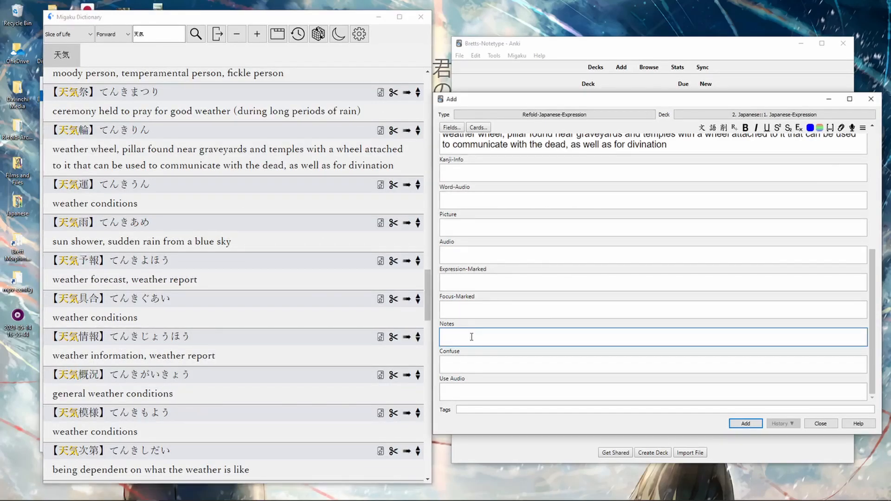
pyautogui.write('some context notes')
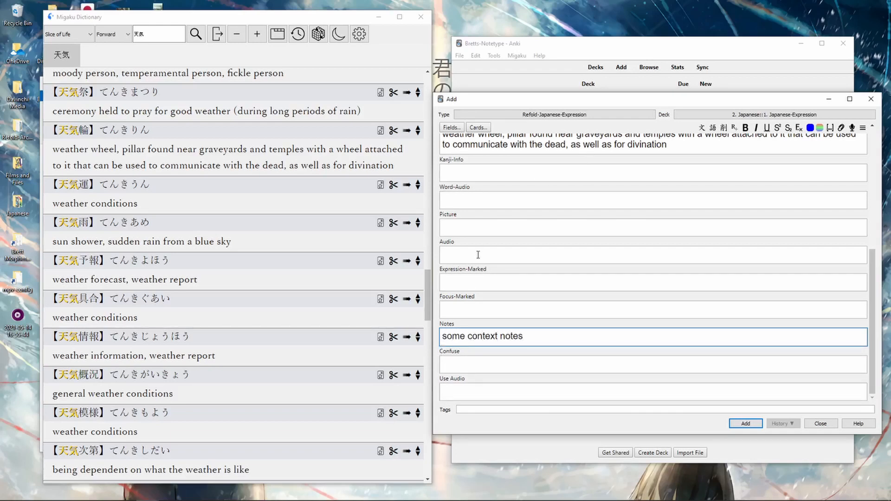
pyautogui.click(478, 228)
pyautogui.click(478, 198)
pyautogui.scroll(6, 483, 218)
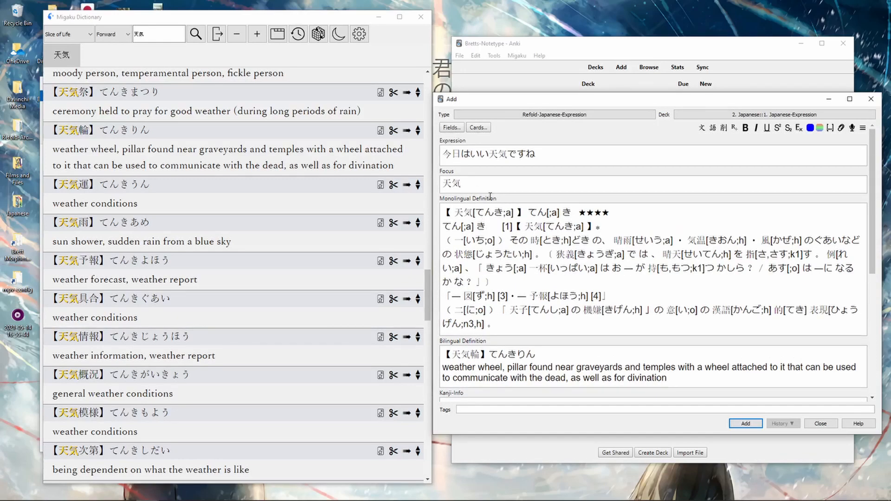
pyautogui.click(477, 185)
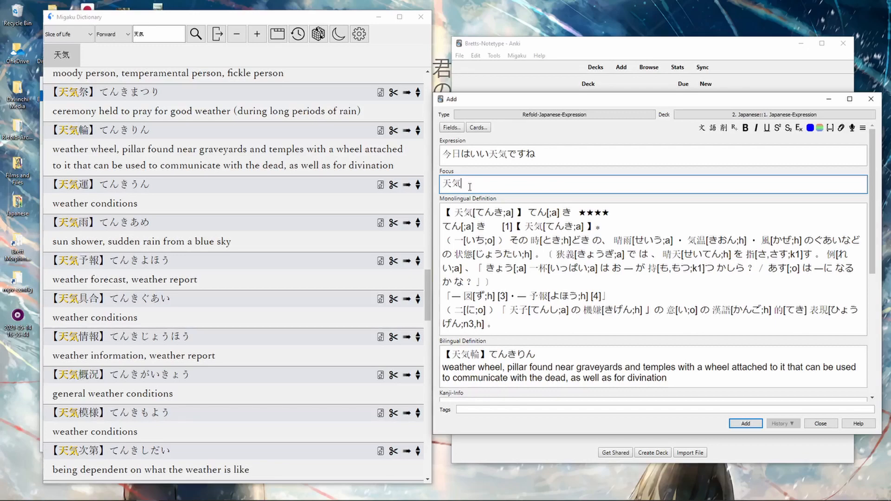
pyautogui.click(620, 50)
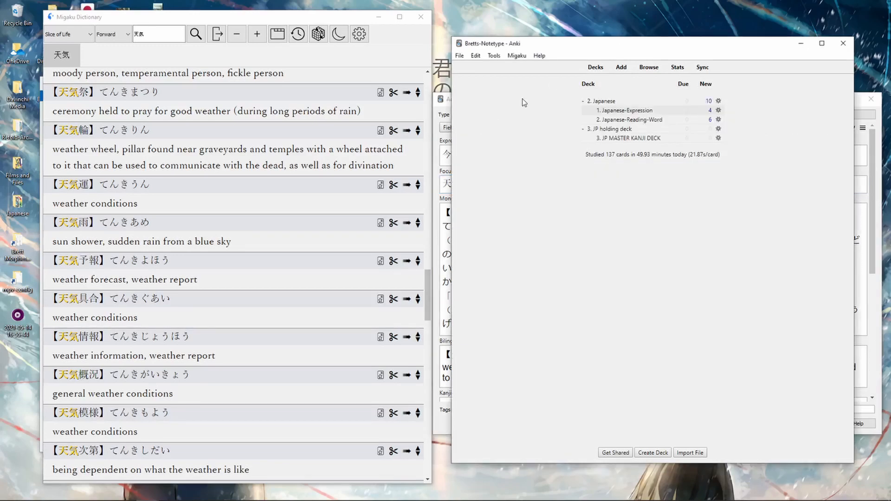
pyautogui.click(444, 112)
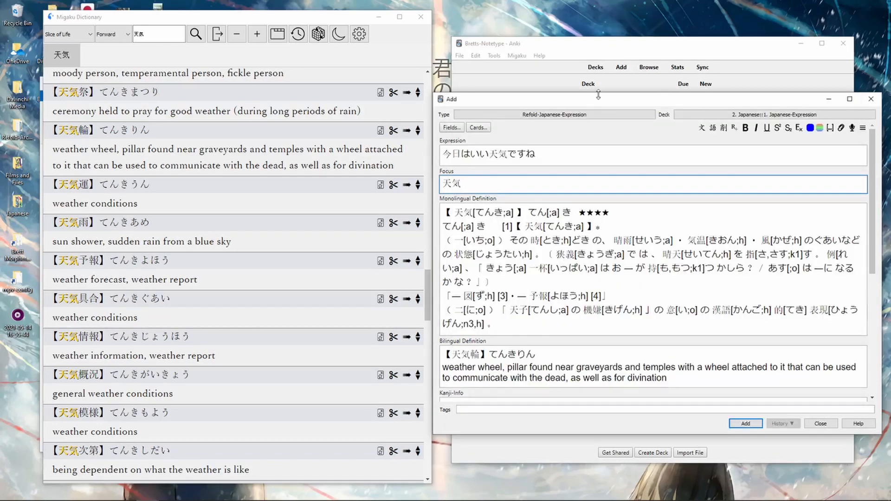
pyautogui.moveTo(600, 101); pyautogui.dragTo(580, 103)
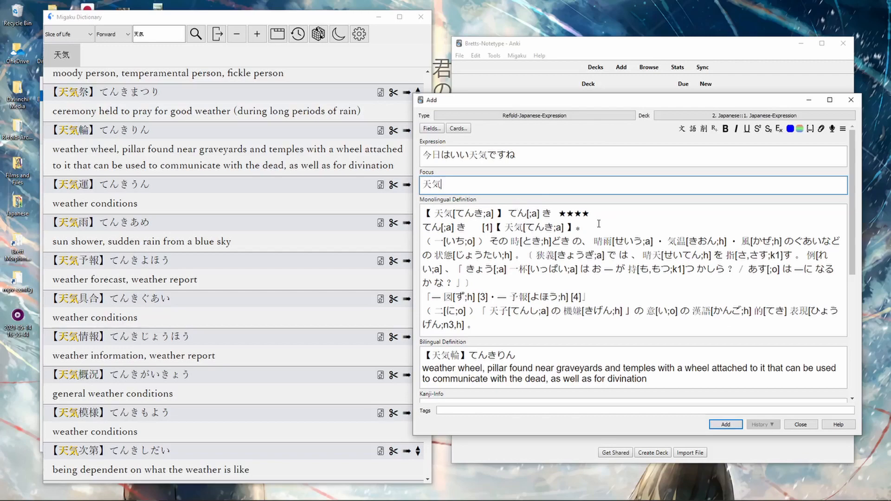
# Insert the pronunciation audio for 天気 into the Word-Audio field and look over all fields of the note
pyautogui.click(693, 131)
pyautogui.scroll(-3, 443, 323)
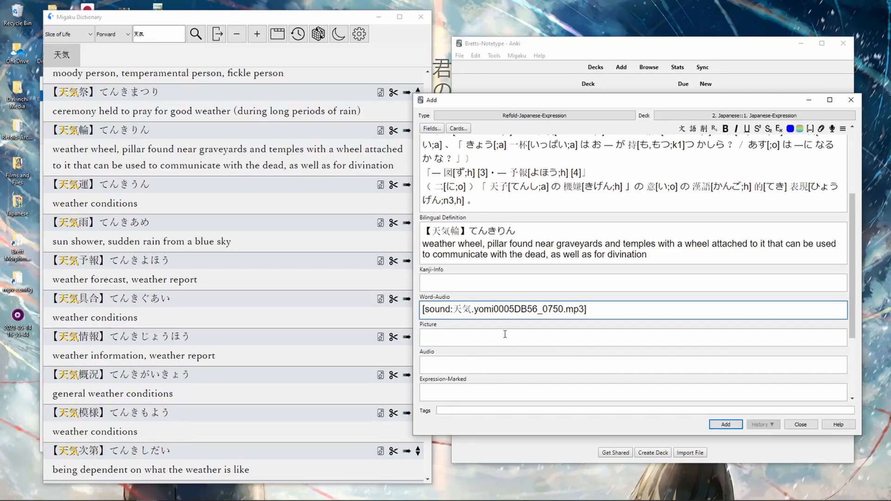
pyautogui.scroll(1, 489, 353)
pyautogui.scroll(-3, 487, 354)
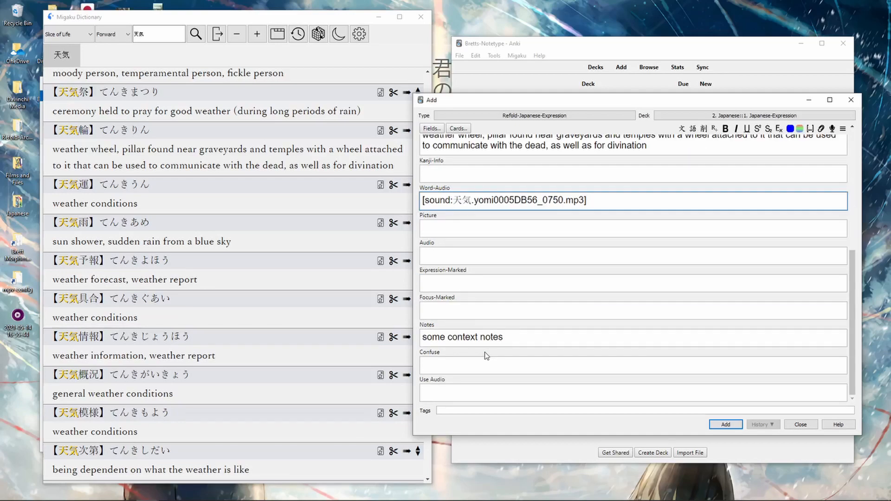
pyautogui.scroll(5, 487, 354)
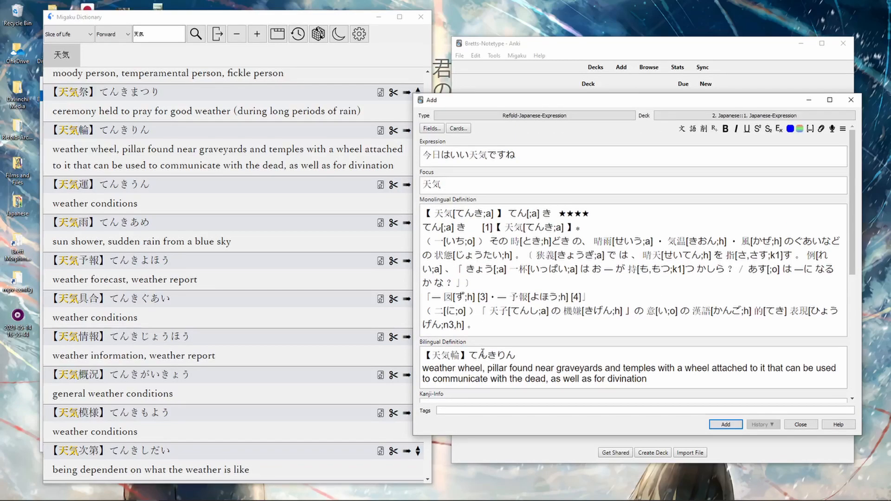
pyautogui.scroll(-5, 515, 375)
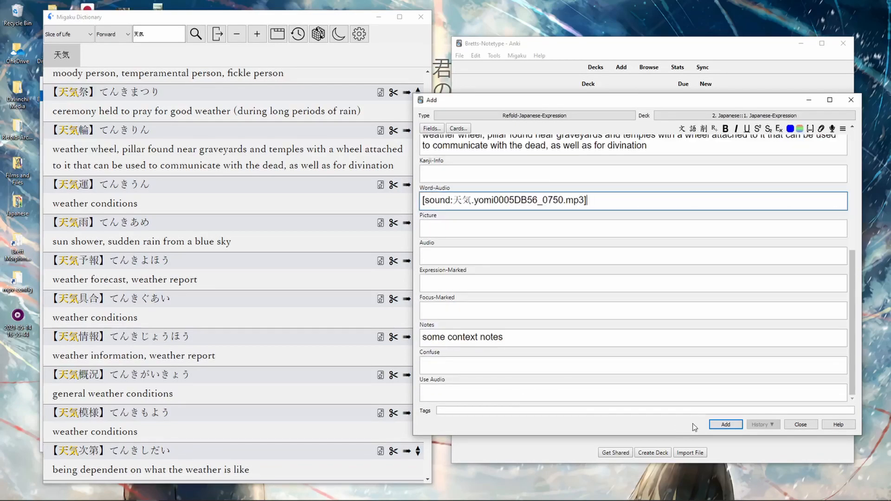
# Add the finished note to the deck, close the Add window and close the 天気 results in the dictionary
pyautogui.click(725, 424)
pyautogui.click(851, 101)
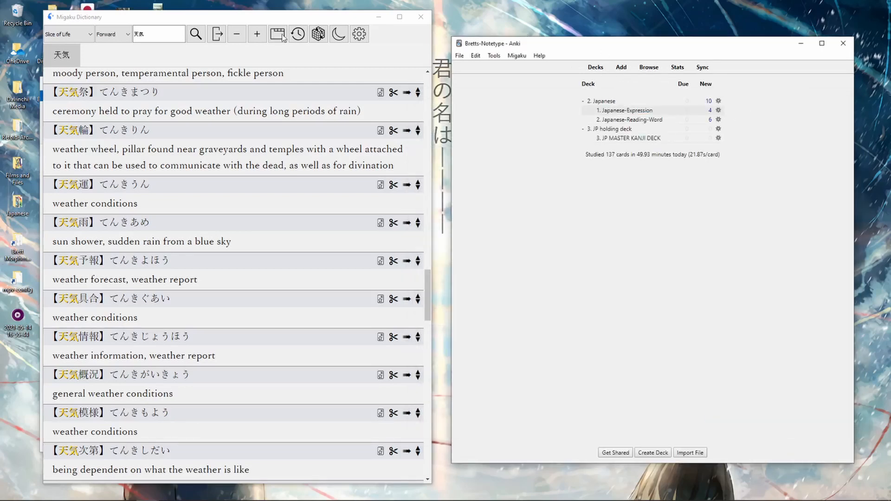
pyautogui.middleClick(61, 62)
# Browse the cards of the Japanese-Expression deck and select the 略奪 card
pyautogui.click(649, 70)
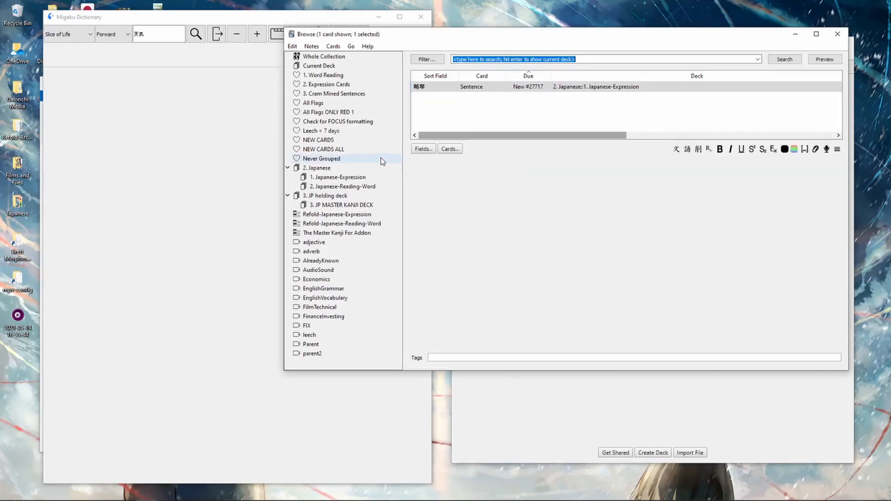
pyautogui.click(349, 178)
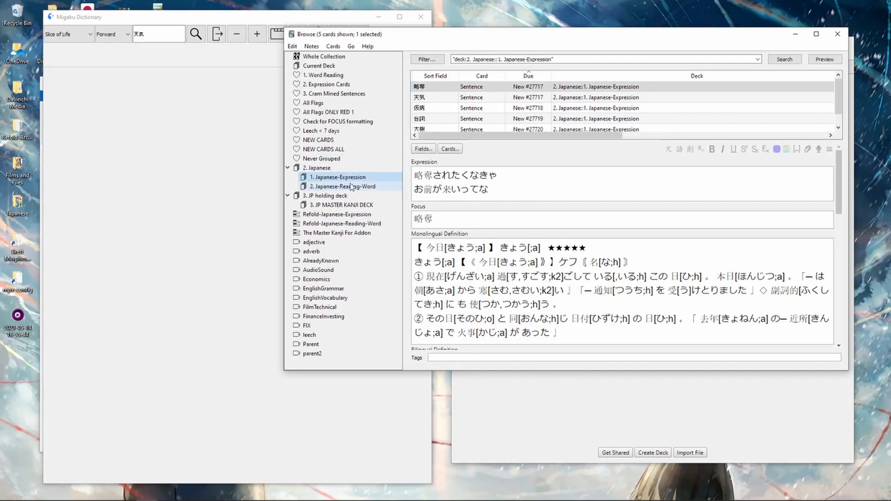
pyautogui.click(425, 86)
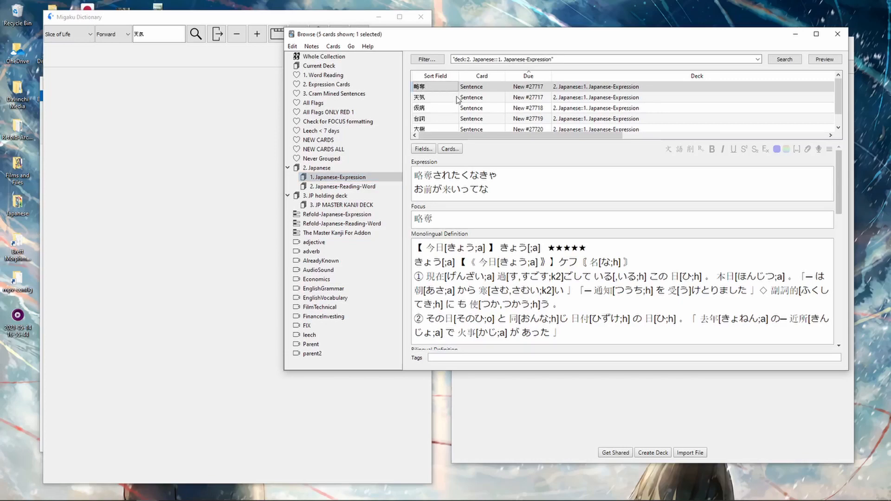
# Look over the fields of the 天気 note and preview its card, checking the Monolingual and Bilingual Definition sections
pyautogui.click(429, 98)
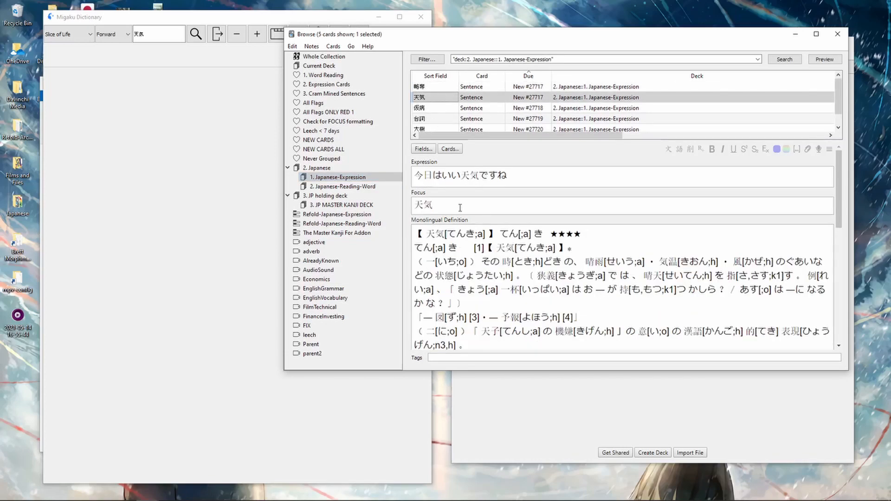
pyautogui.scroll(-5, 462, 209)
pyautogui.scroll(5, 474, 230)
pyautogui.click(824, 58)
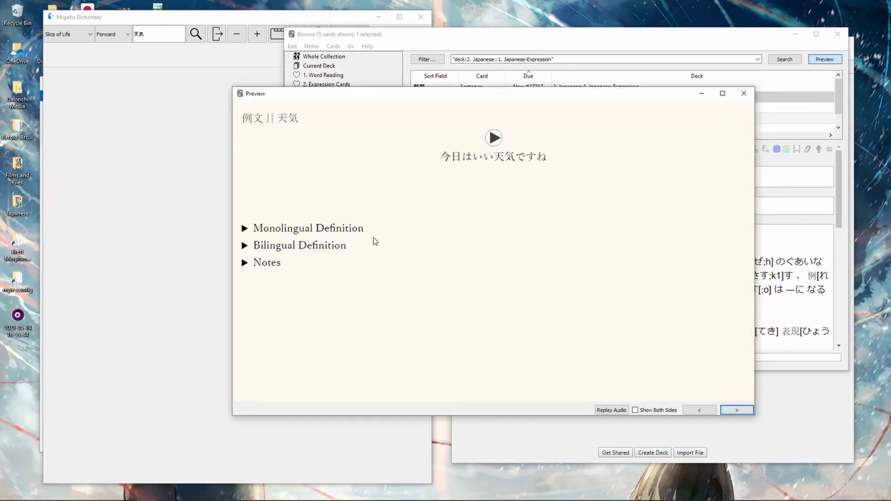
pyautogui.doubleClick(385, 229)
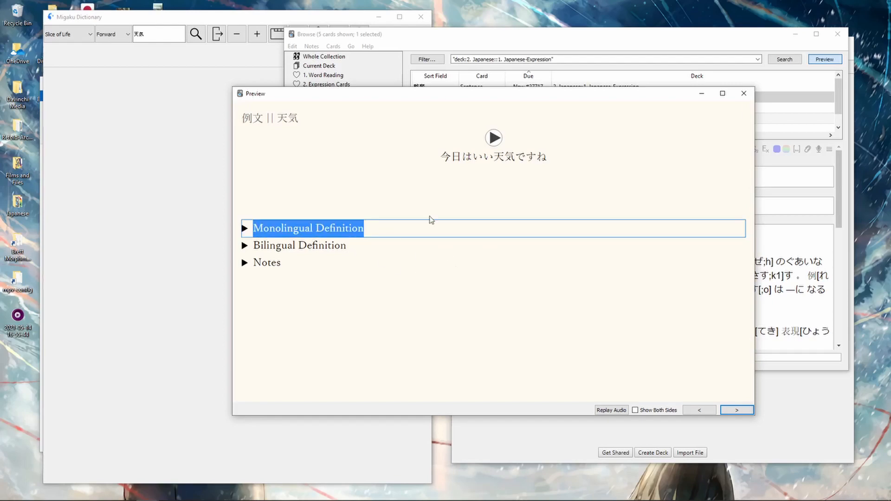
pyautogui.click(440, 286)
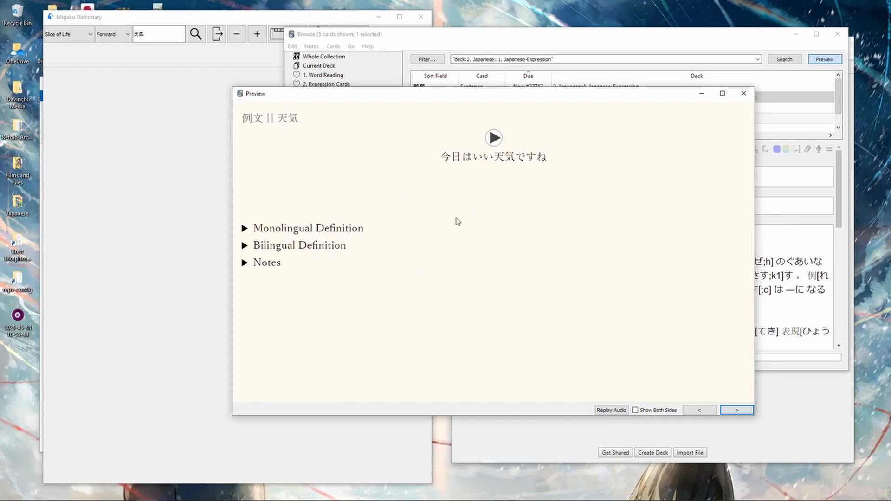
pyautogui.click(271, 240)
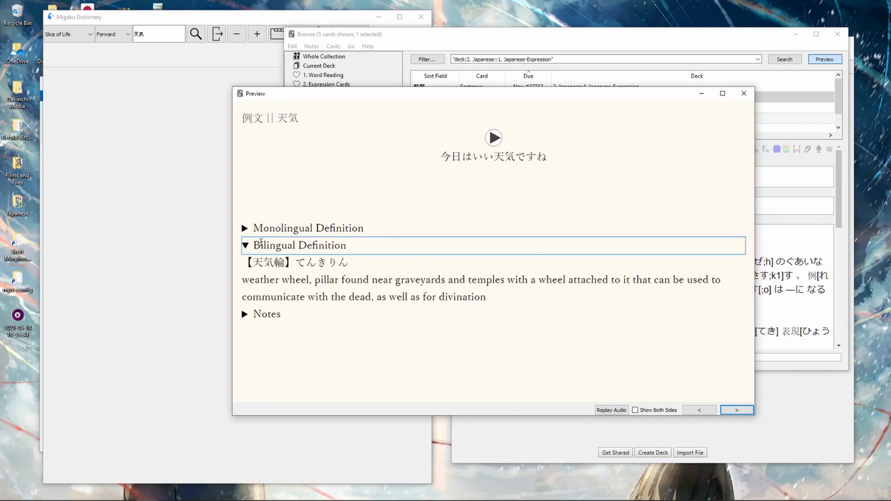
pyautogui.click(260, 242)
pyautogui.click(260, 228)
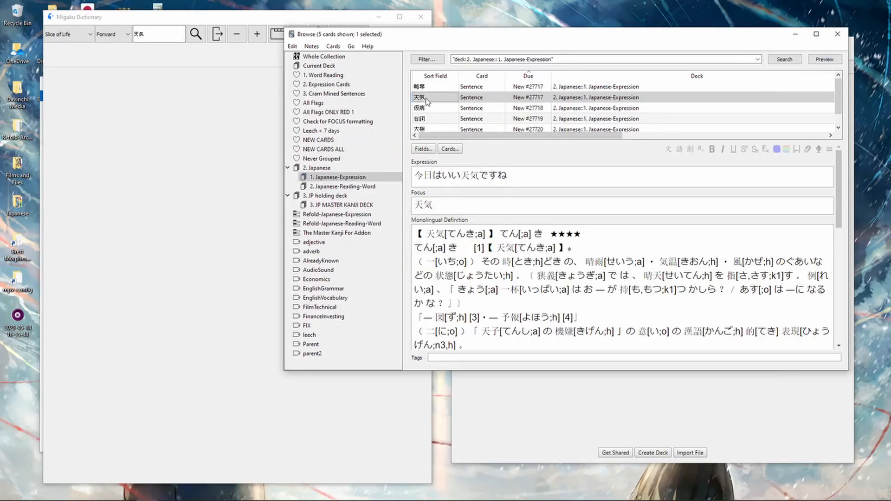
# Check the Bilingual Definition, Kanji-Info and Word-Audio fields of the 天気 note
pyautogui.click(453, 116)
pyautogui.hotkey('ctrl', 'a')
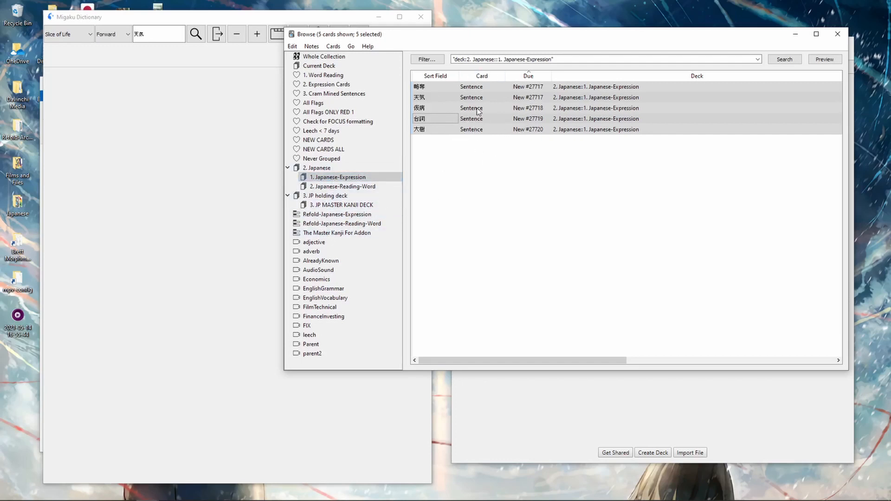
pyautogui.click(292, 47)
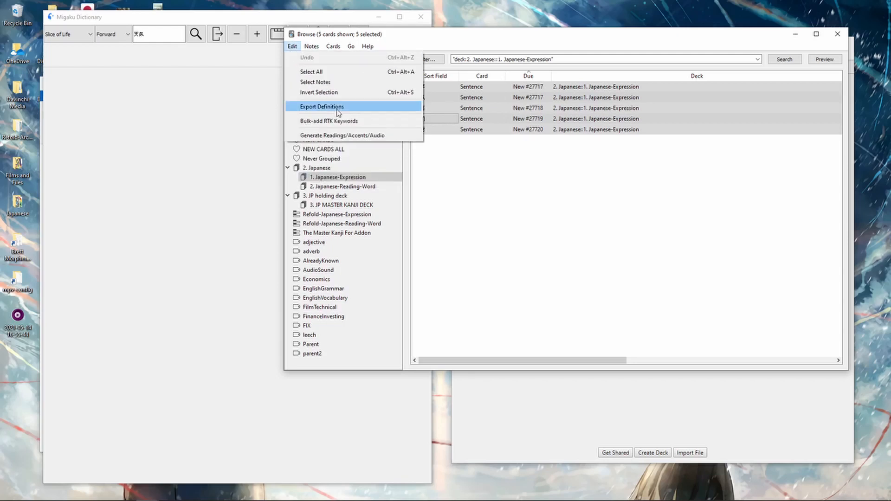
pyautogui.click(438, 110)
pyautogui.click(419, 99)
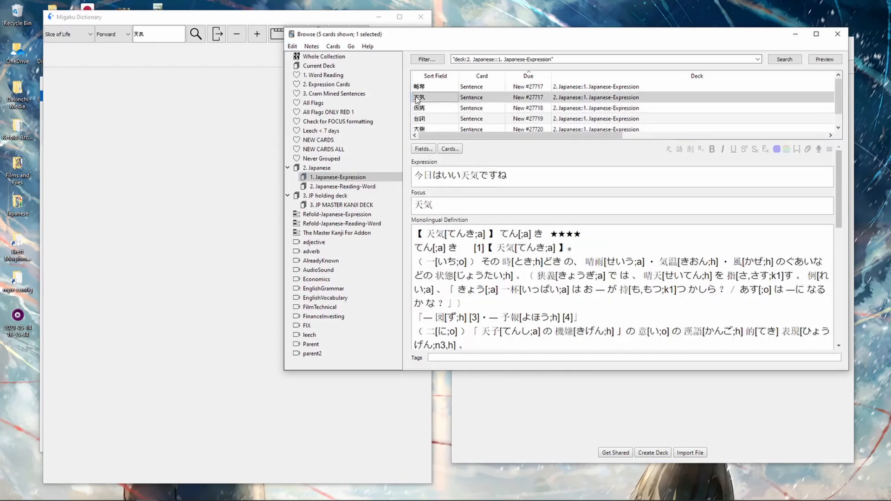
pyautogui.scroll(-5, 457, 228)
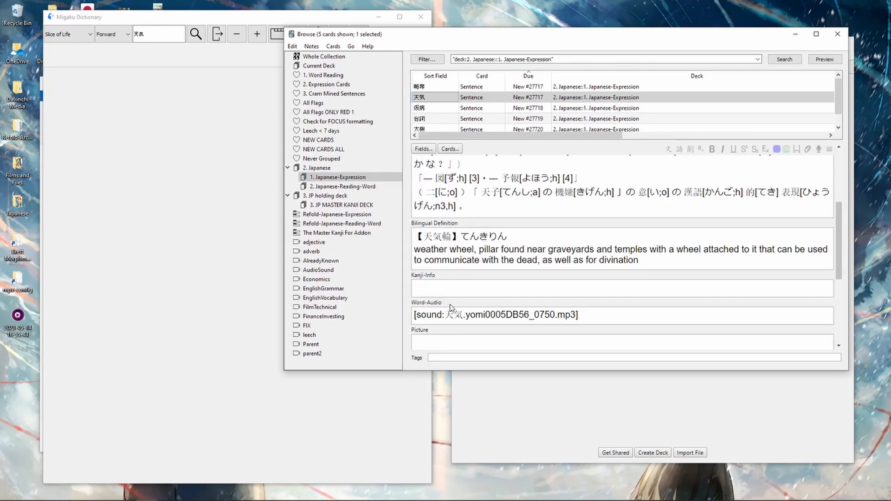
# Select all cards in the Japanese-Expression deck and bulk-add RTK keywords to them
pyautogui.press('Down')
pyautogui.hotkey('ctrl', 'a')
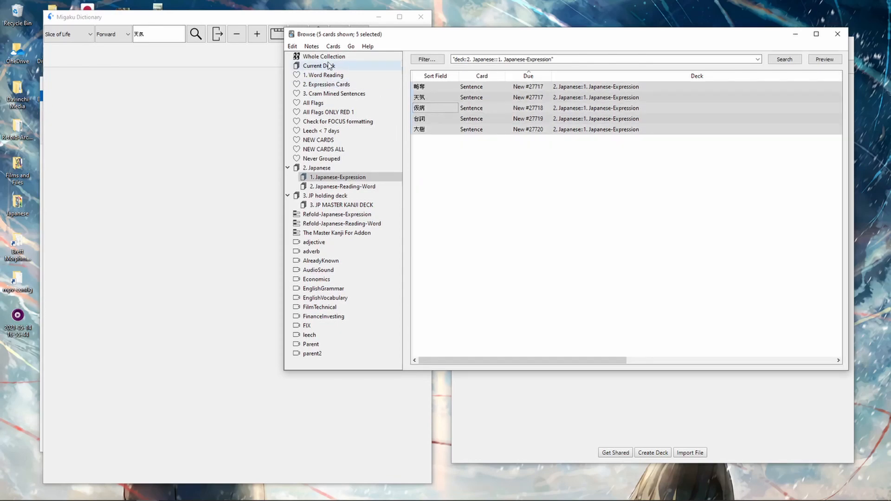
pyautogui.click(292, 47)
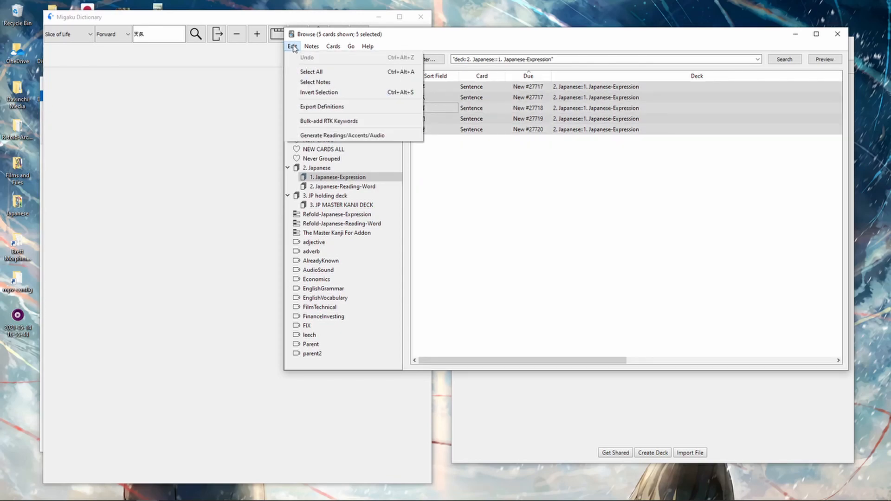
pyautogui.click(331, 121)
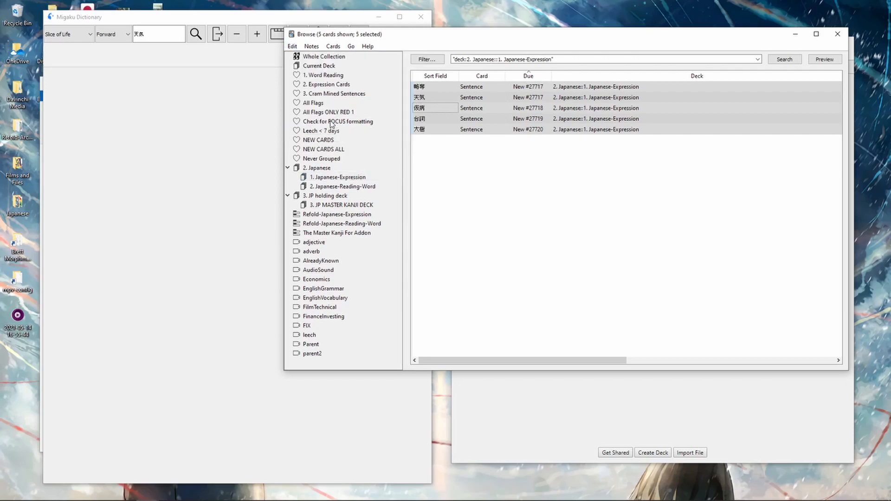
# Check the Kanji-Info field of the 天気 note and preview its card, viewing the reading of 天皇
pyautogui.click(441, 108)
pyautogui.click(423, 99)
pyautogui.scroll(-3, 457, 157)
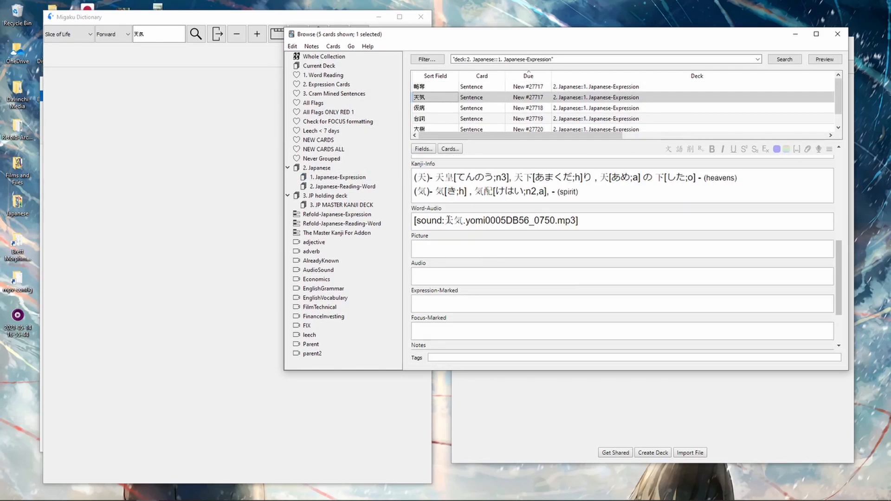
pyautogui.scroll(2, 450, 242)
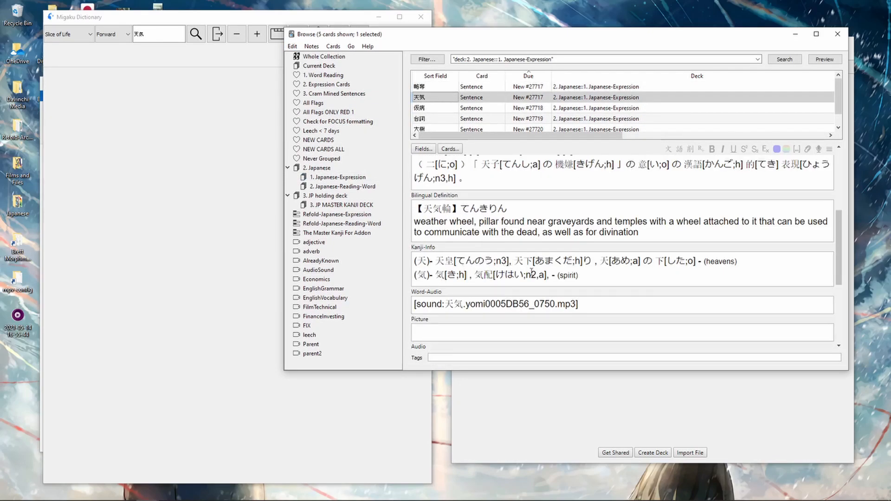
pyautogui.click(825, 59)
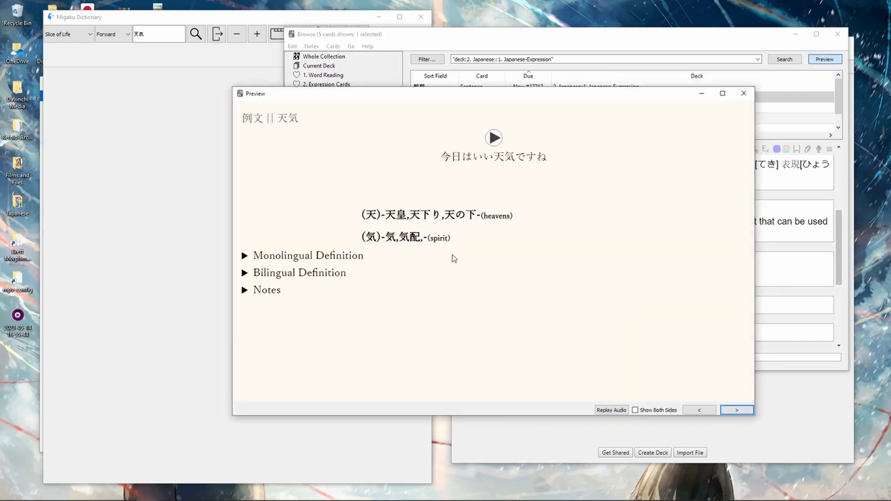
pyautogui.moveTo(398, 215)
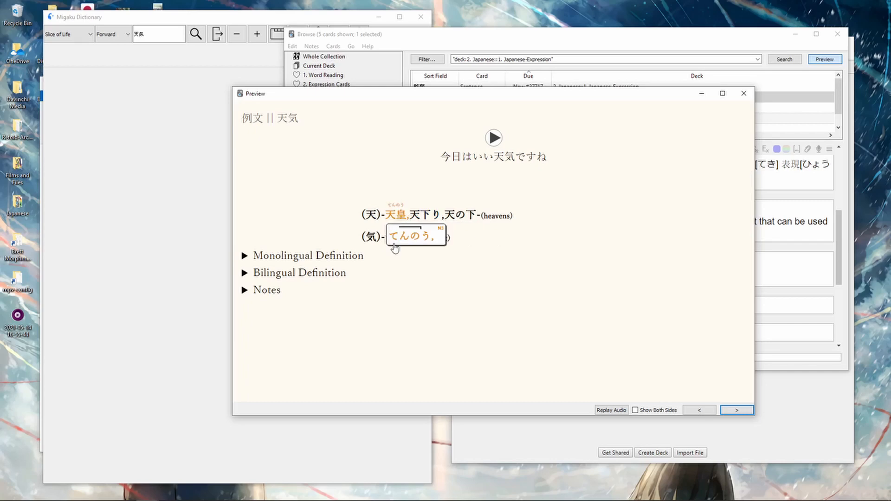
pyautogui.click(743, 93)
# Open the readings, accents and audio generator for all cards in the deck and turn off Graphs and Audio
pyautogui.click(438, 108)
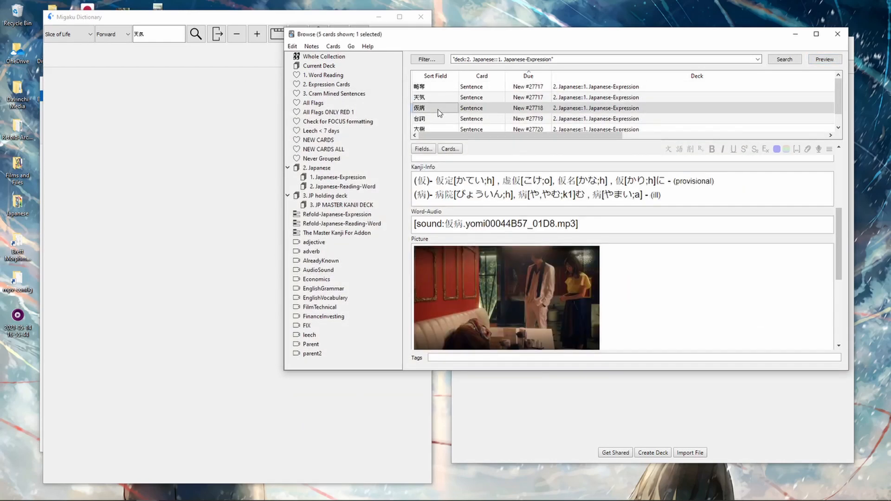
pyautogui.hotkey('ctrl', 'a')
pyautogui.click(292, 46)
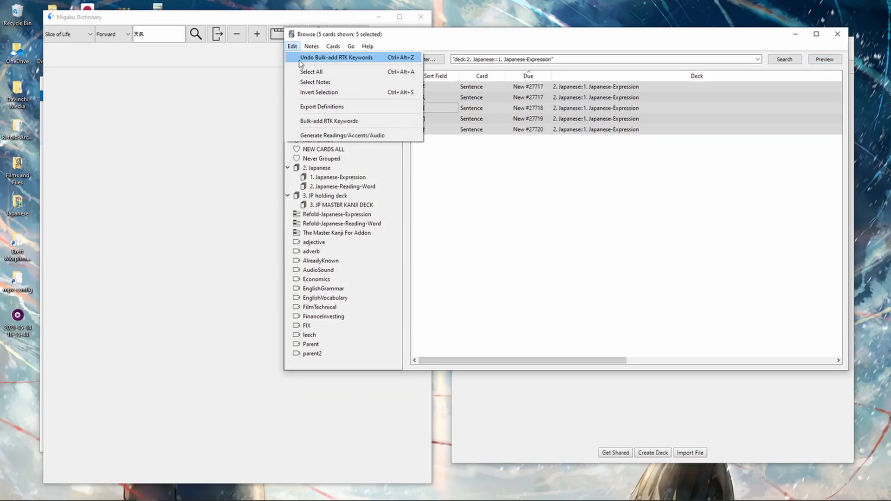
pyautogui.click(353, 136)
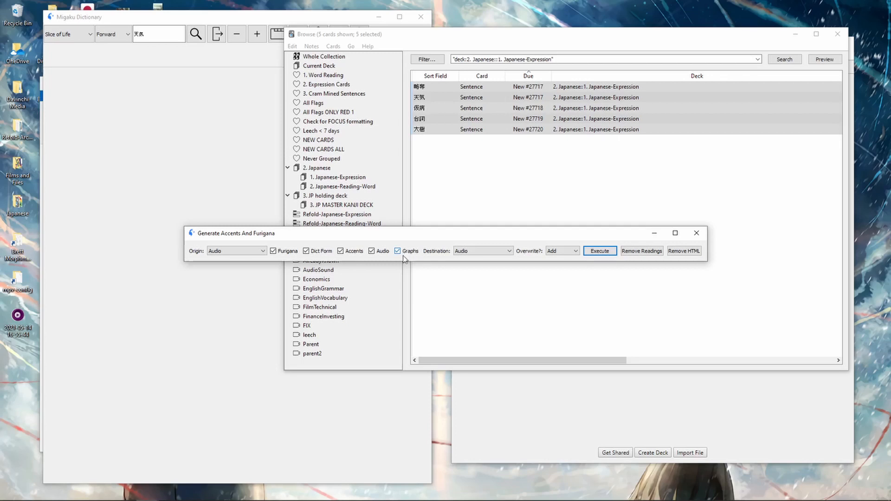
pyautogui.click(404, 252)
pyautogui.click(383, 255)
# Generate the readings from the Expression field into the Expression-Marked field, using the Overwrite option
pyautogui.click(225, 254)
pyautogui.click(223, 281)
pyautogui.click(482, 251)
pyautogui.click(480, 283)
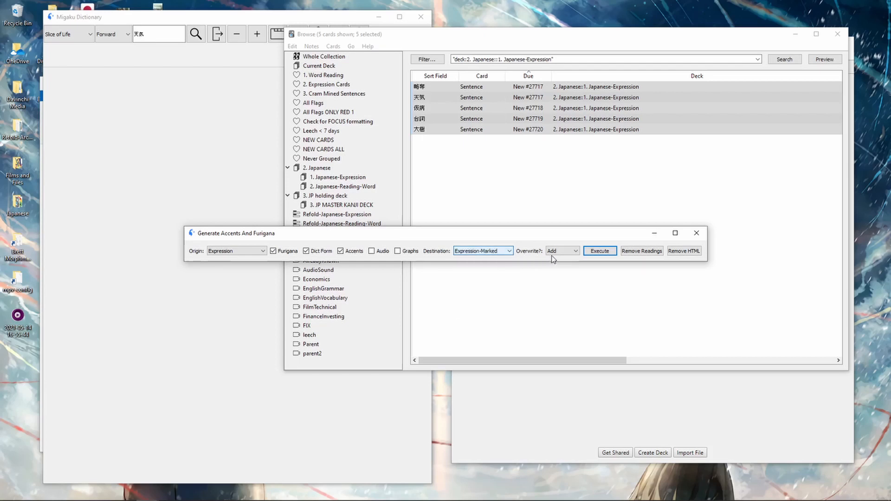
pyautogui.click(561, 251)
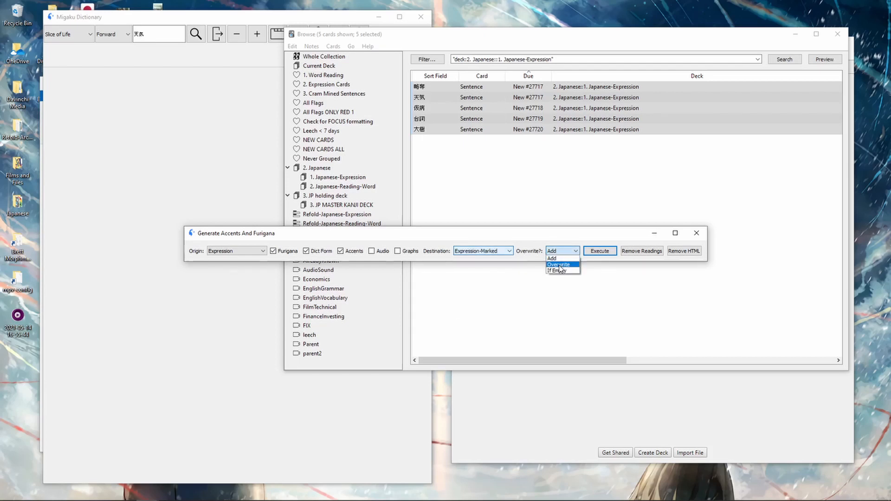
pyautogui.click(560, 265)
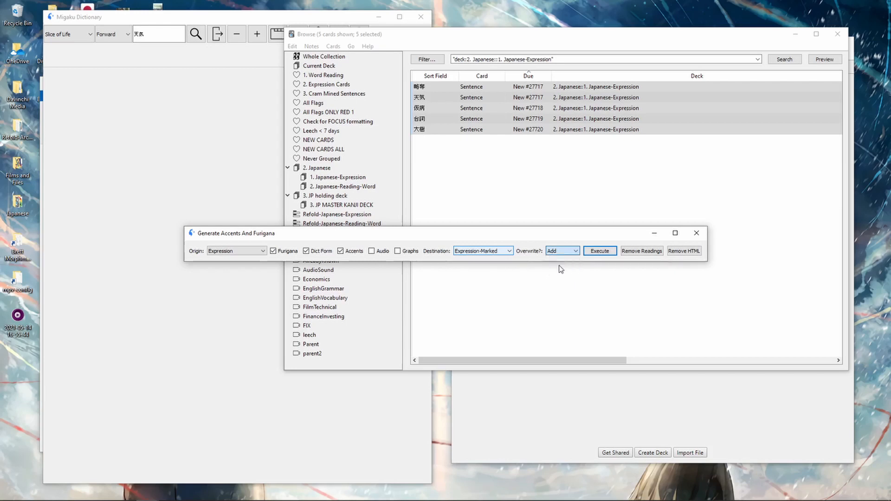
pyautogui.click(597, 253)
pyautogui.click(600, 253)
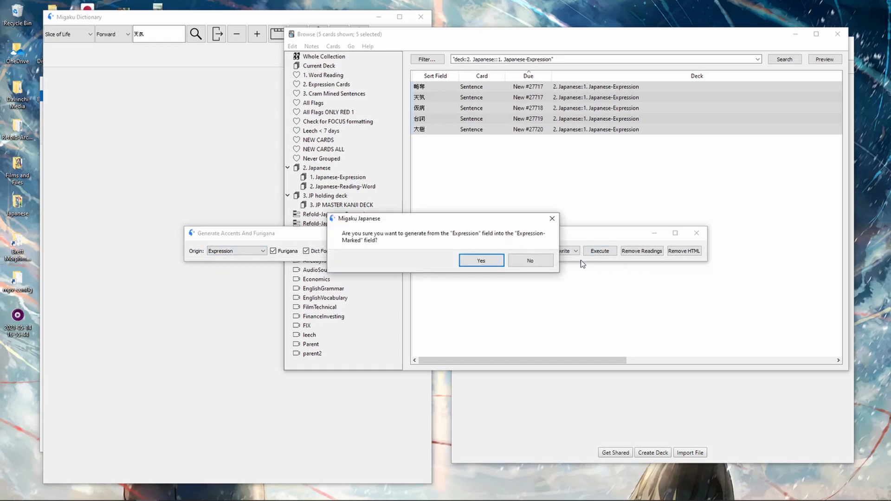
pyautogui.click(483, 262)
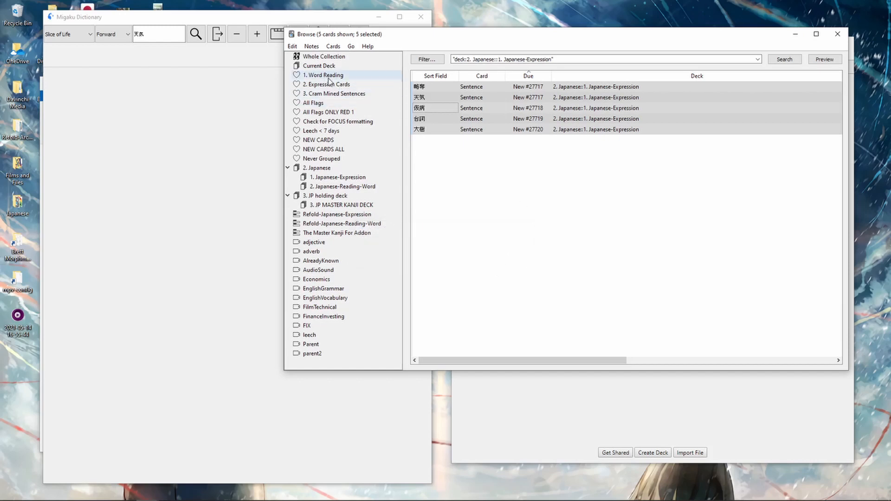
# Reopen the readings generator for the same cards and exclude Graphs and Audio again
pyautogui.click(293, 46)
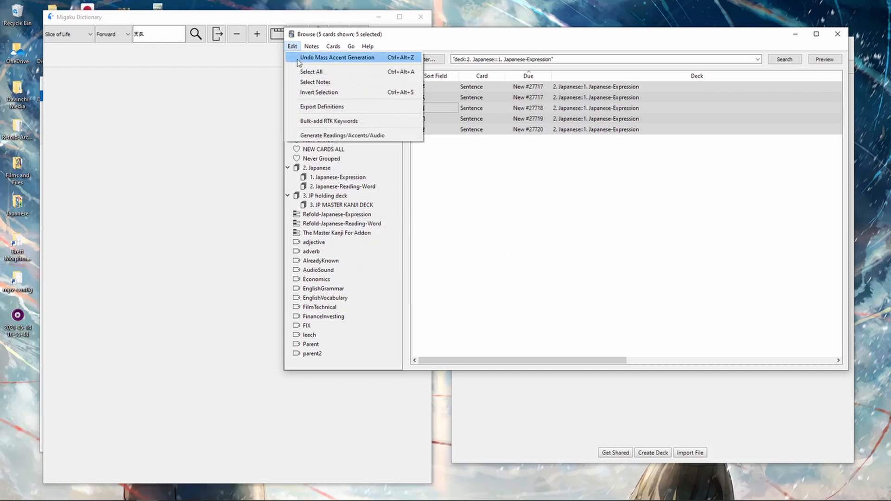
pyautogui.click(328, 134)
pyautogui.click(398, 251)
pyautogui.click(381, 252)
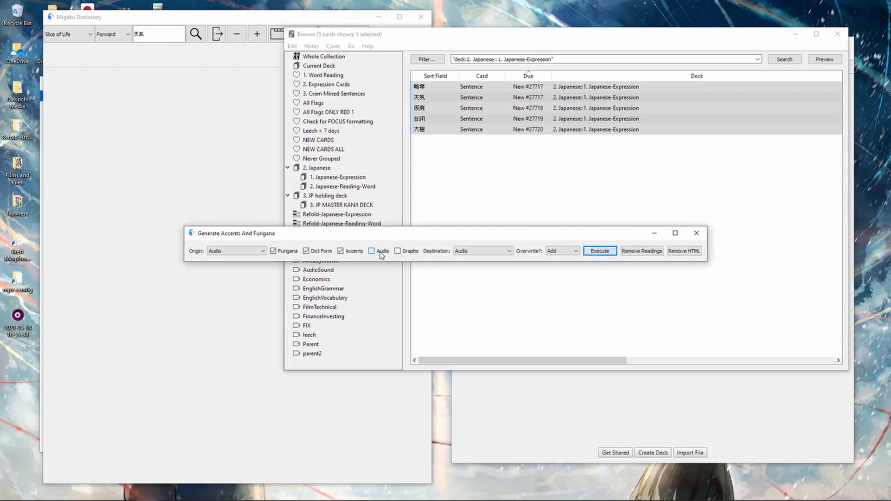
# Generate the readings from the Focus field into the Focus-Marked field, using the Overwrite option
pyautogui.click(235, 251)
pyautogui.click(225, 289)
pyautogui.click(481, 252)
pyautogui.click(478, 295)
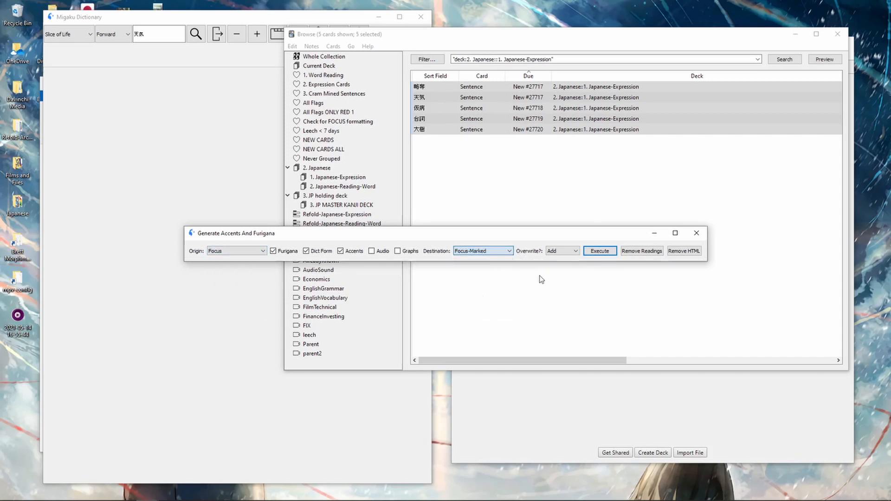
pyautogui.click(562, 251)
pyautogui.click(563, 269)
pyautogui.click(600, 252)
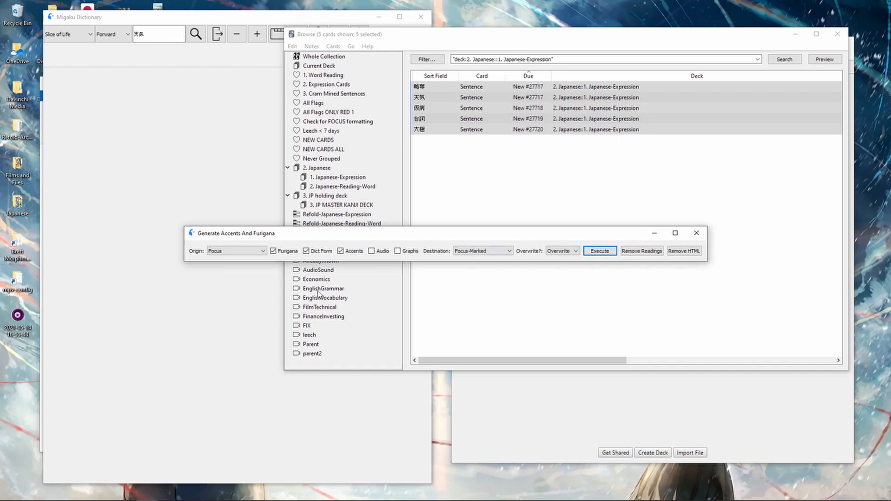
pyautogui.click(597, 253)
pyautogui.click(483, 262)
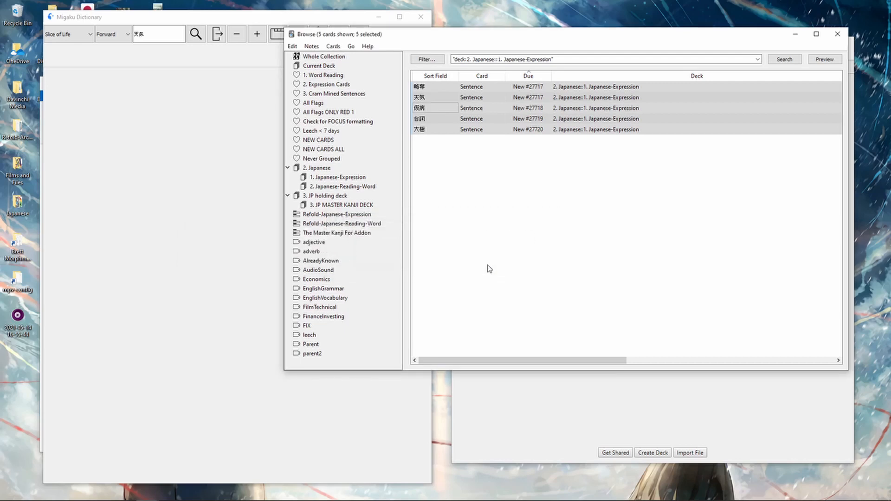
# Open the generator once more for the selected cards and leave only Audio enabled
pyautogui.click(292, 47)
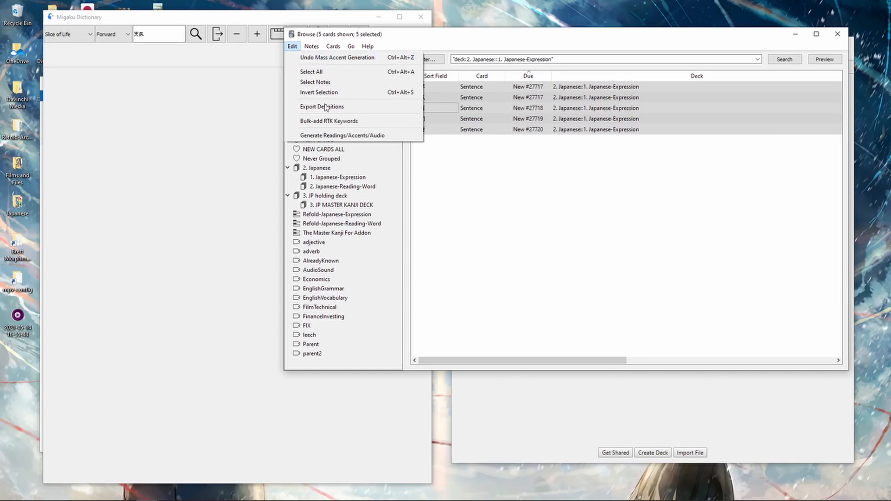
pyautogui.click(339, 135)
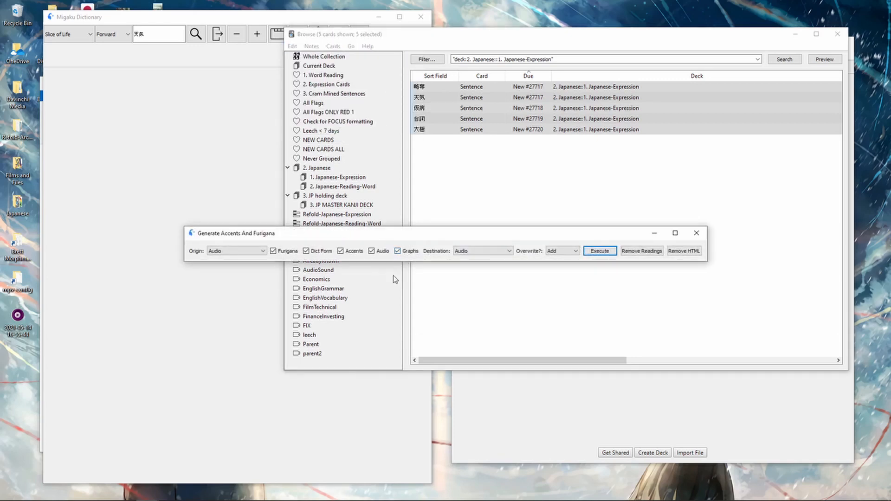
pyautogui.click(342, 253)
pyautogui.click(312, 253)
pyautogui.click(281, 253)
# Generate word audio for the selected cards from the Focus field into the Word-Audio field, using the Overwrite option
pyautogui.click(235, 251)
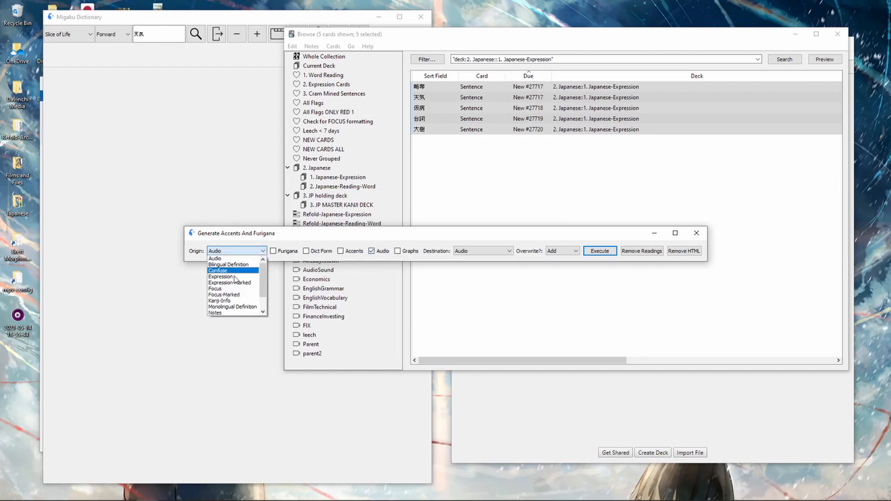
pyautogui.click(230, 280)
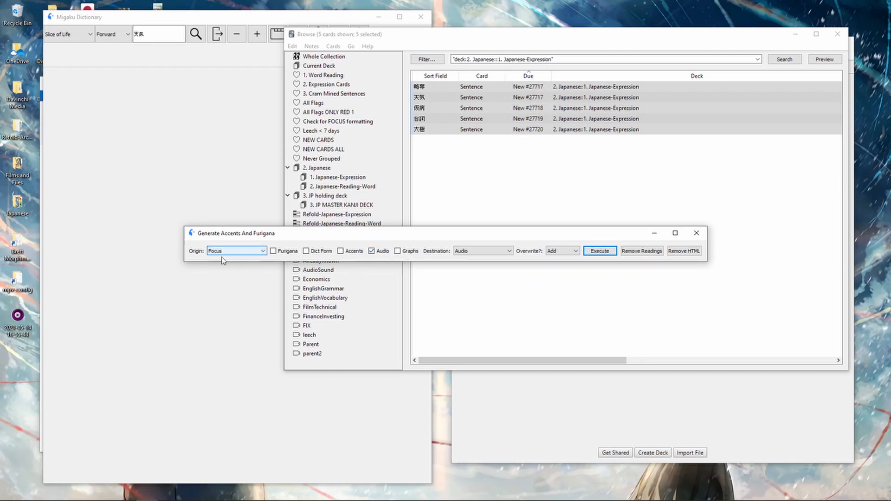
pyautogui.click(475, 252)
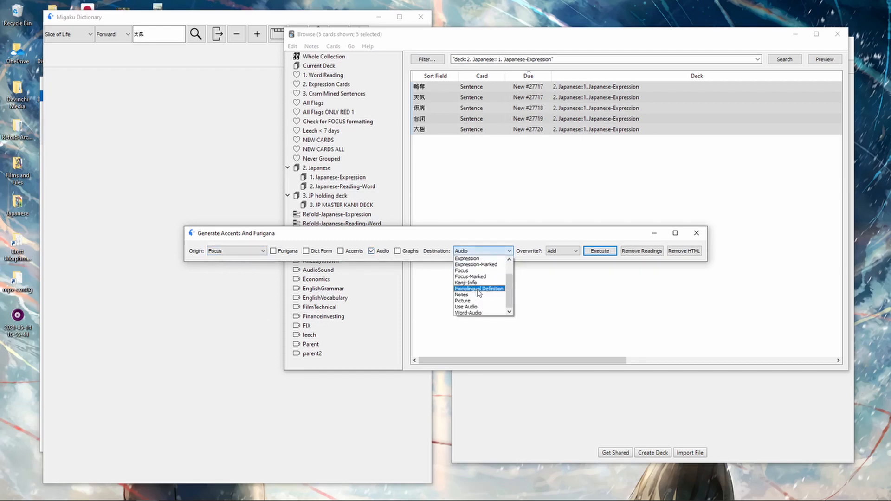
pyautogui.click(466, 313)
pyautogui.click(562, 251)
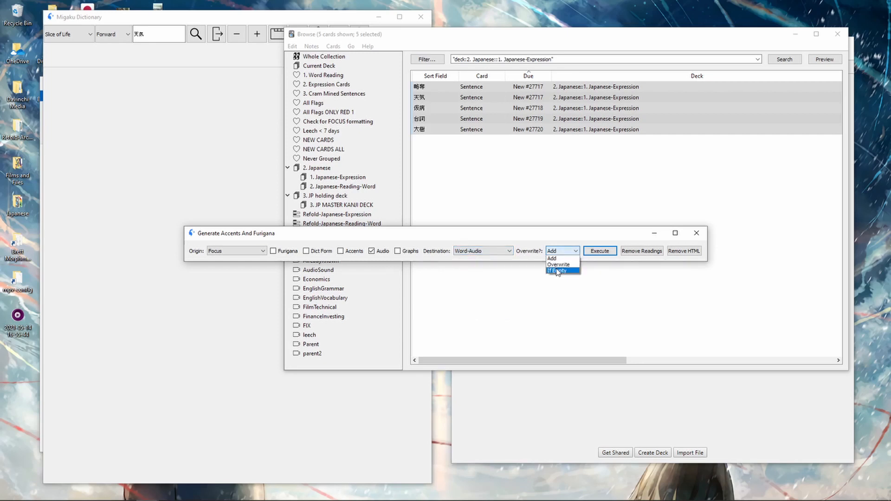
pyautogui.click(575, 263)
pyautogui.click(599, 251)
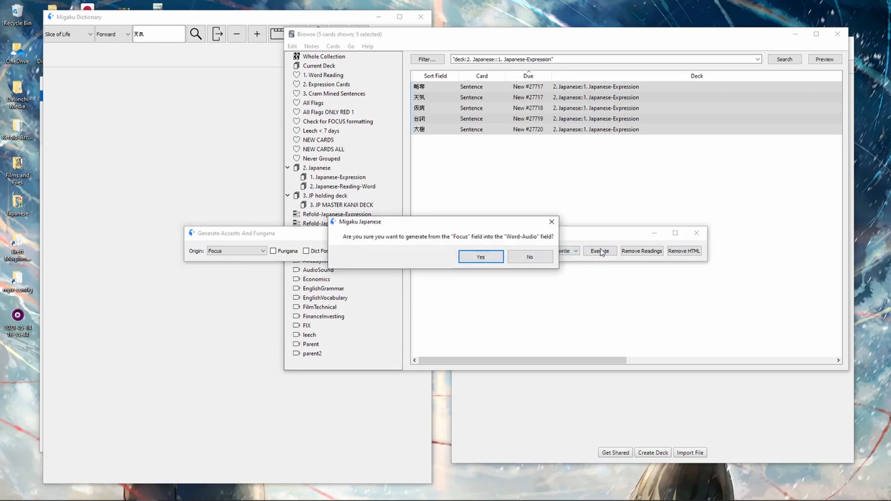
pyautogui.click(475, 256)
# Preview the front and back of the 天気 card, and close the preview and the card browser
pyautogui.click(424, 99)
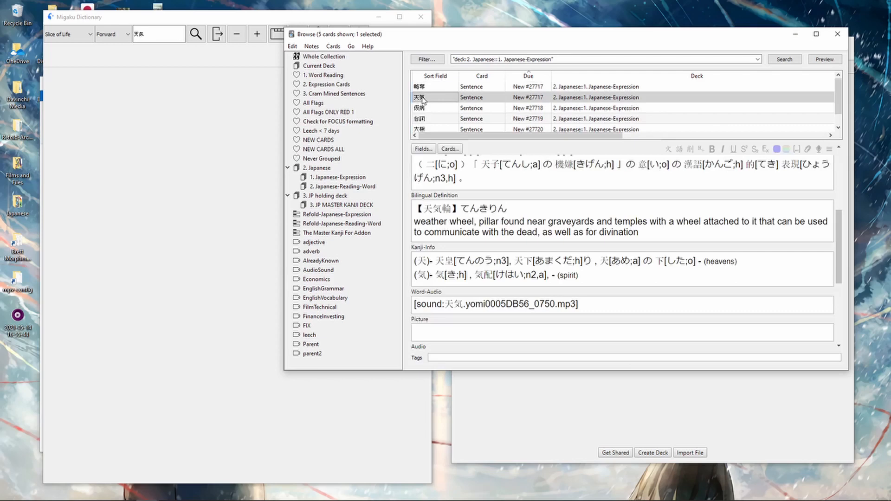
pyautogui.click(817, 61)
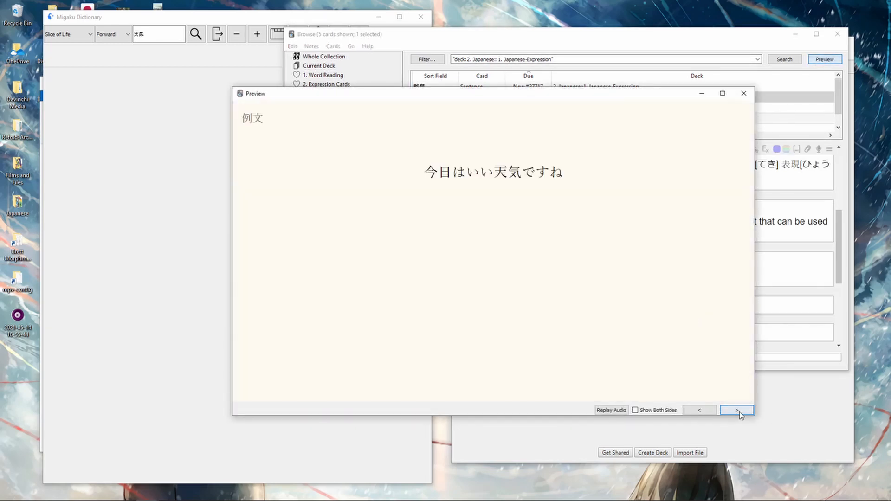
pyautogui.click(737, 410)
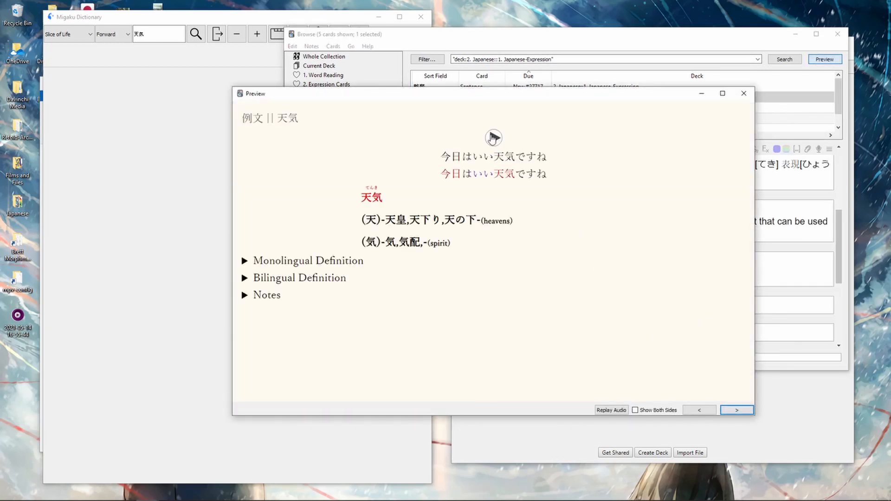
pyautogui.moveTo(375, 202)
pyautogui.click(743, 94)
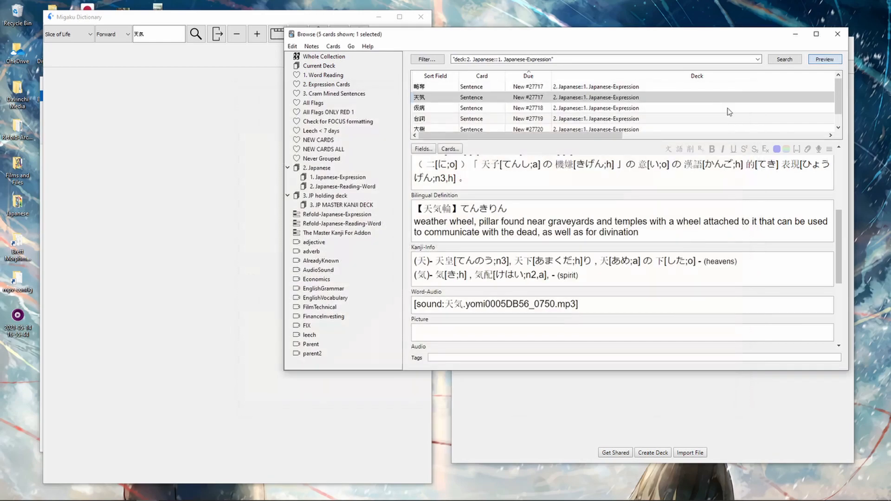
pyautogui.click(840, 35)
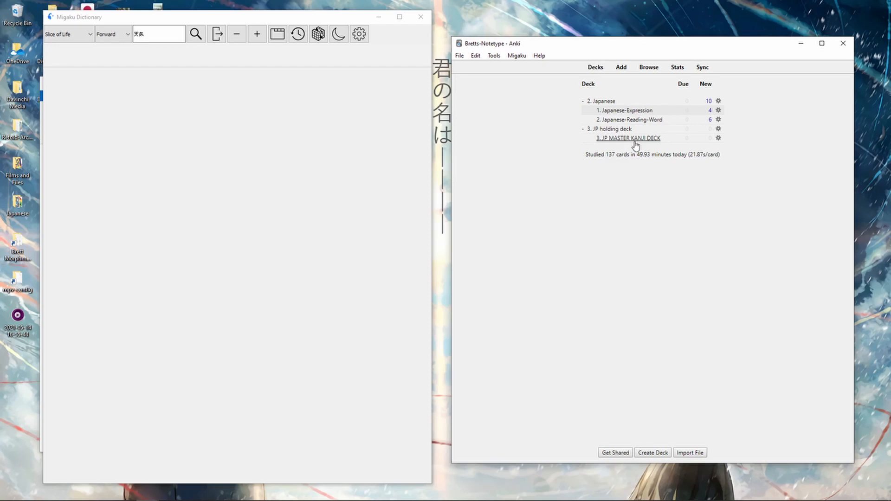
# Check the Master Kanji For Addon notes in the card browser, and close the browser and the Migaku Dictionary
pyautogui.click(649, 67)
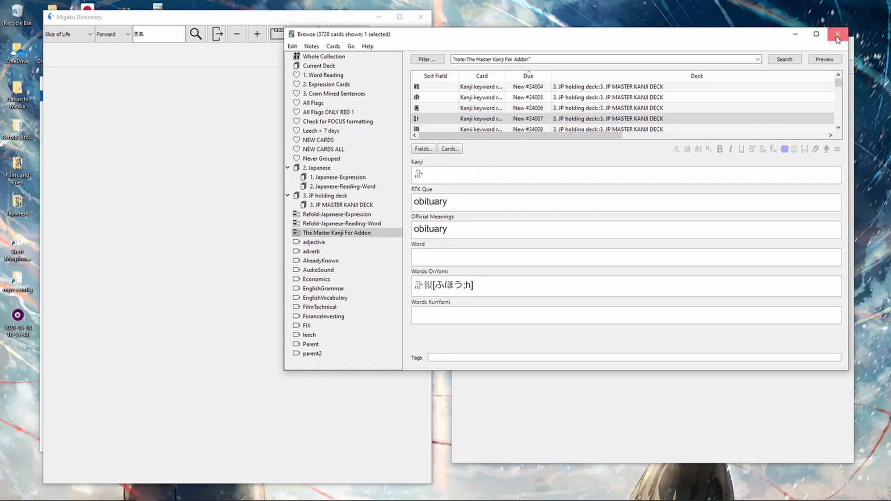
pyautogui.press('Escape')
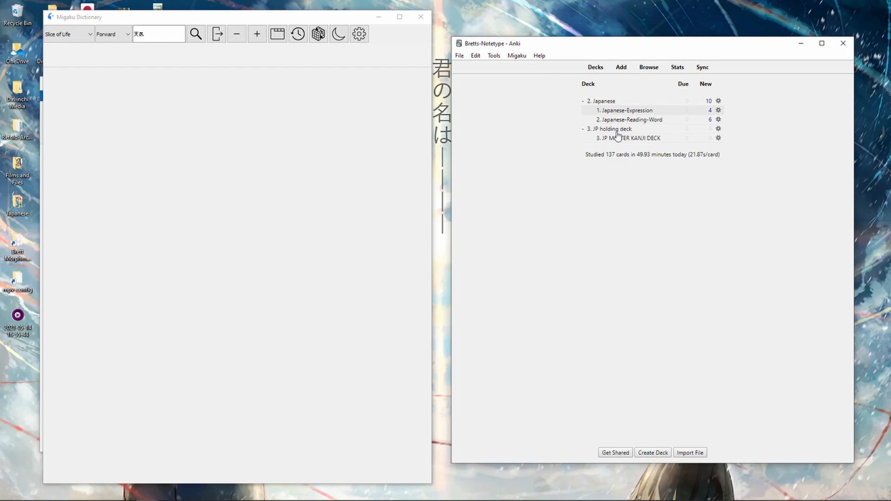
pyautogui.click(421, 17)
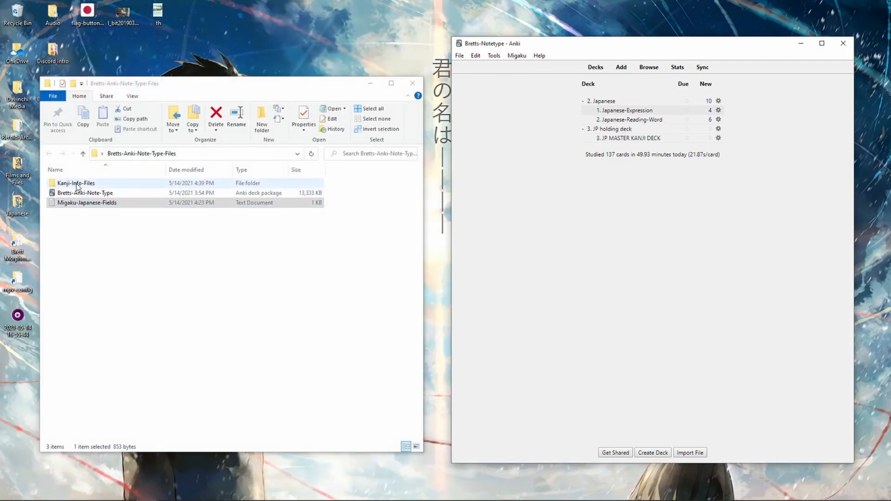
# Open the Kanji-Info-Files folder and go through the rtkkw Python file variants in it
pyautogui.doubleClick(64, 184)
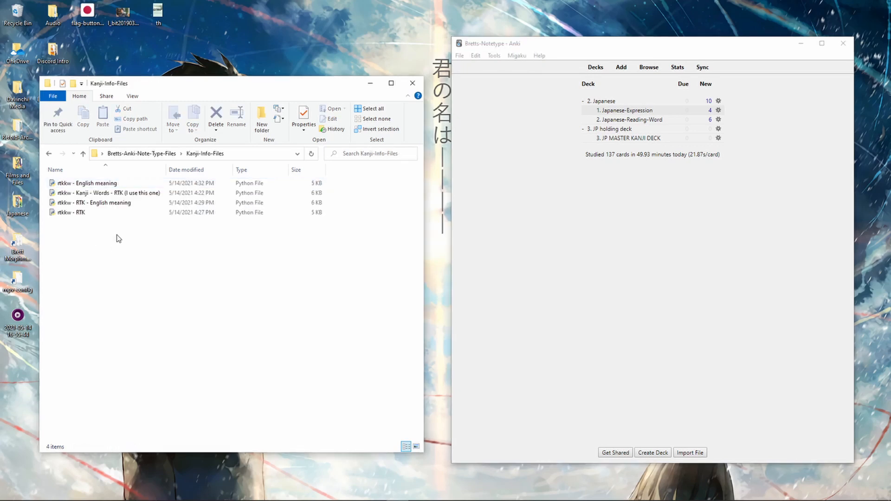
pyautogui.click(99, 185)
pyautogui.press('Down')
pyautogui.press('Down')
pyautogui.press('Down')
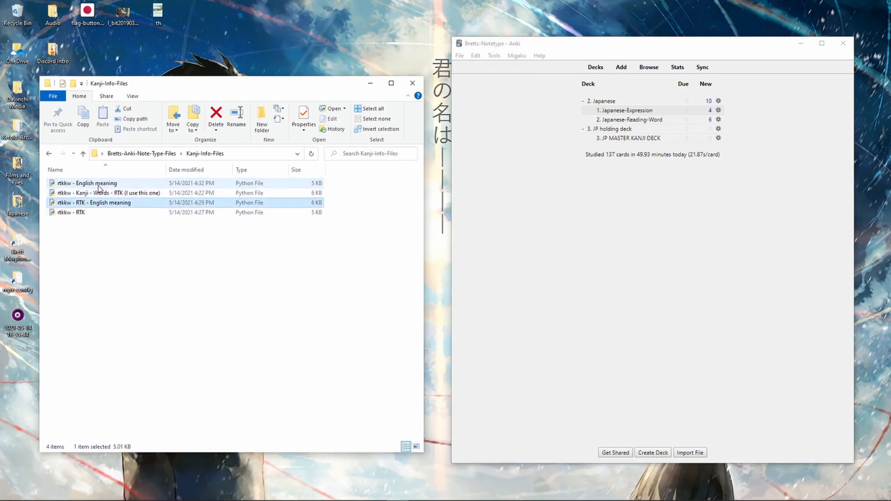
pyautogui.press('Up')
pyautogui.press('Up')
pyautogui.press('Up')
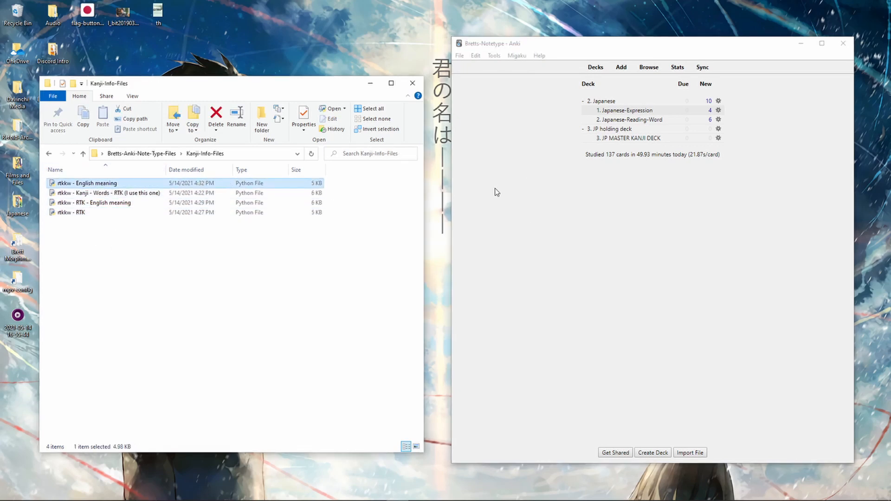
# Switch to Chrome and review the title, description and instructions on the KanjiEater's Heisig RTK add-on page
pyautogui.click(512, 63)
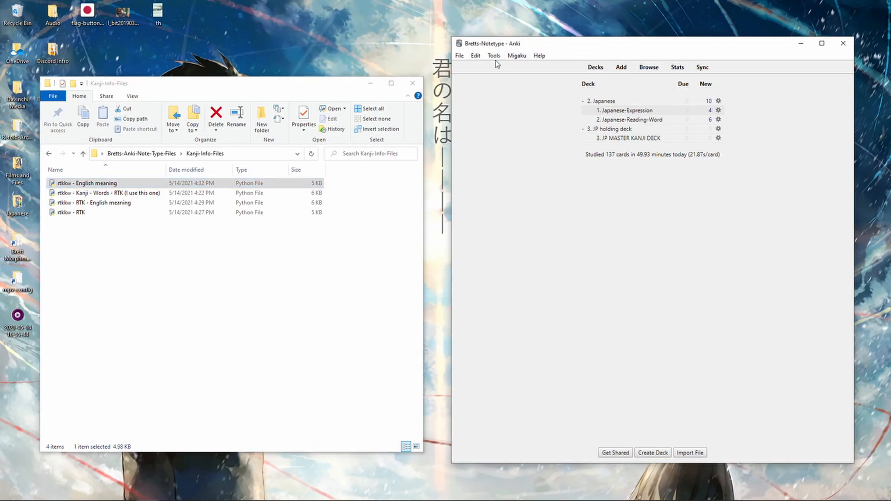
pyautogui.click(79, 492)
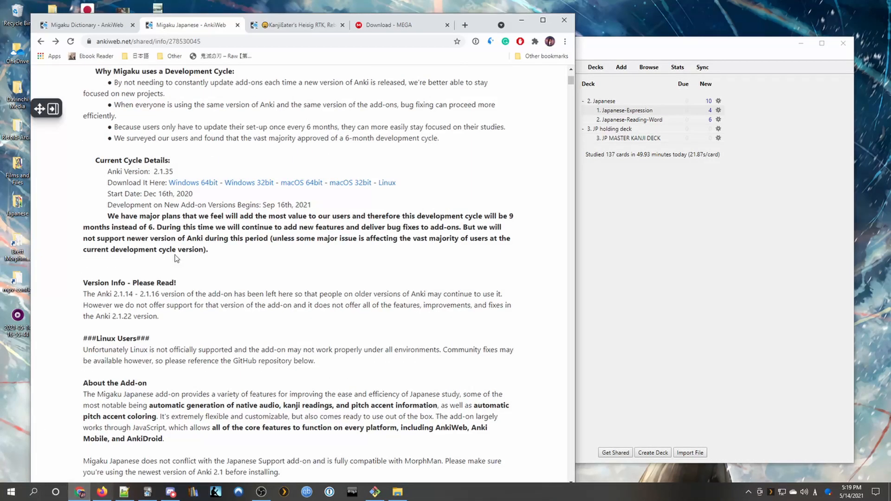
pyautogui.click(305, 28)
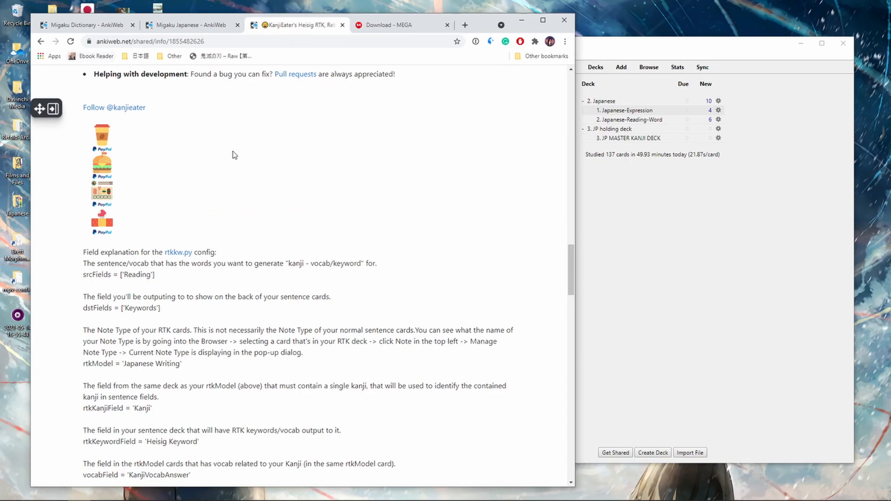
pyautogui.scroll(5, 232, 150)
pyautogui.scroll(10, 233, 149)
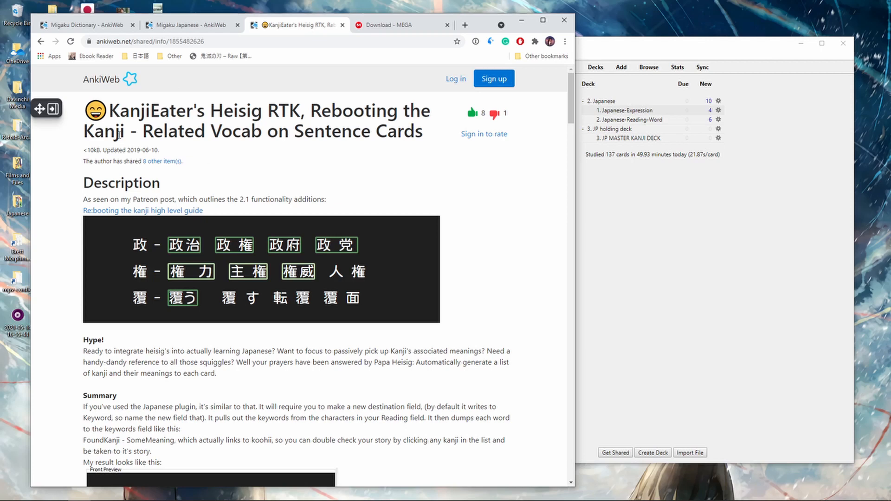
pyautogui.moveTo(110, 112); pyautogui.dragTo(207, 111)
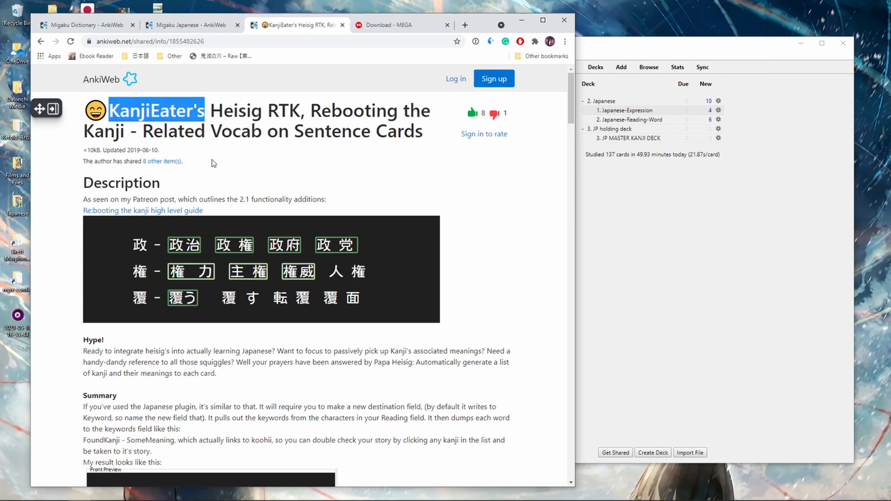
pyautogui.scroll(-20, 303, 201)
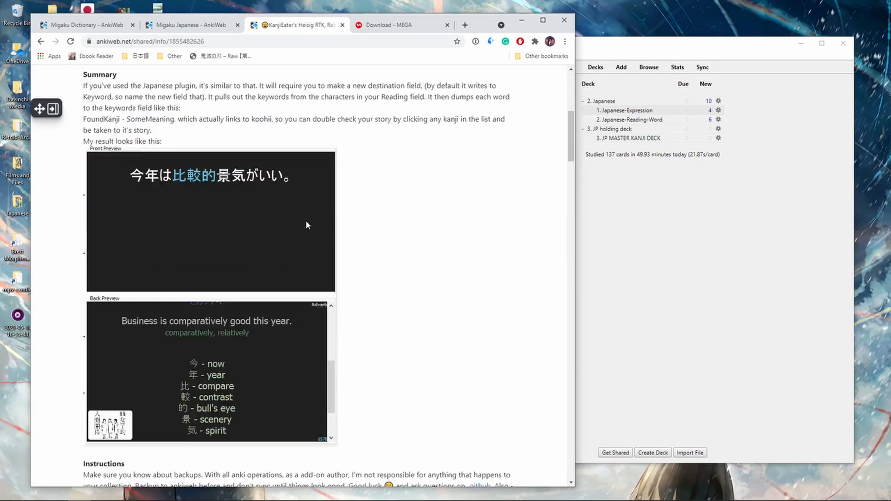
pyautogui.scroll(14, 296, 253)
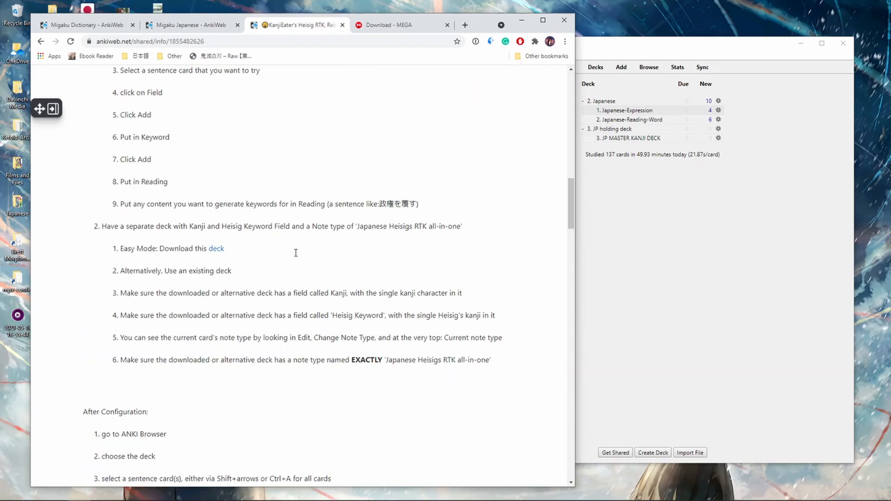
pyautogui.scroll(-17, 295, 253)
pyautogui.scroll(-8, 194, 278)
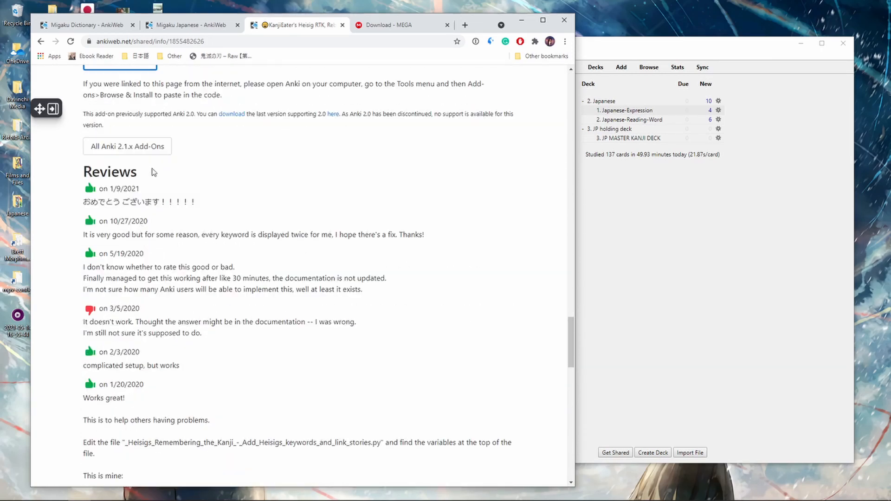
pyautogui.scroll(5, 135, 228)
pyautogui.moveTo(146, 290); pyautogui.dragTo(99, 291)
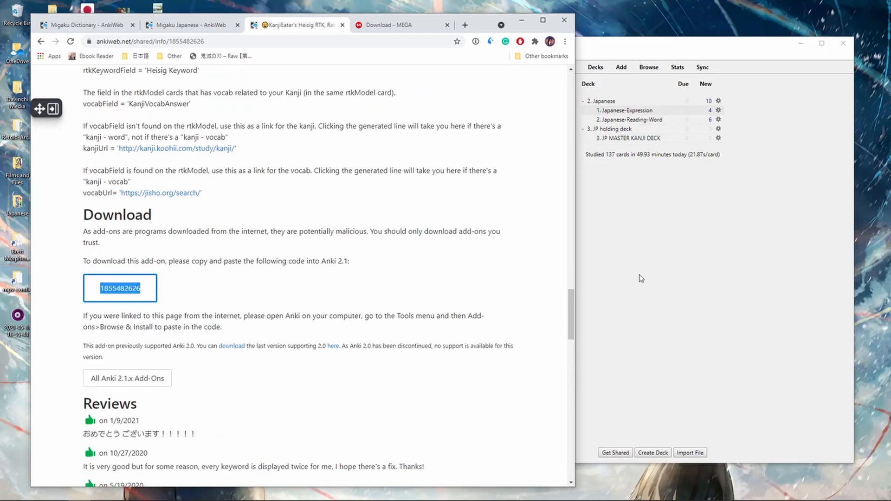
pyautogui.click(641, 280)
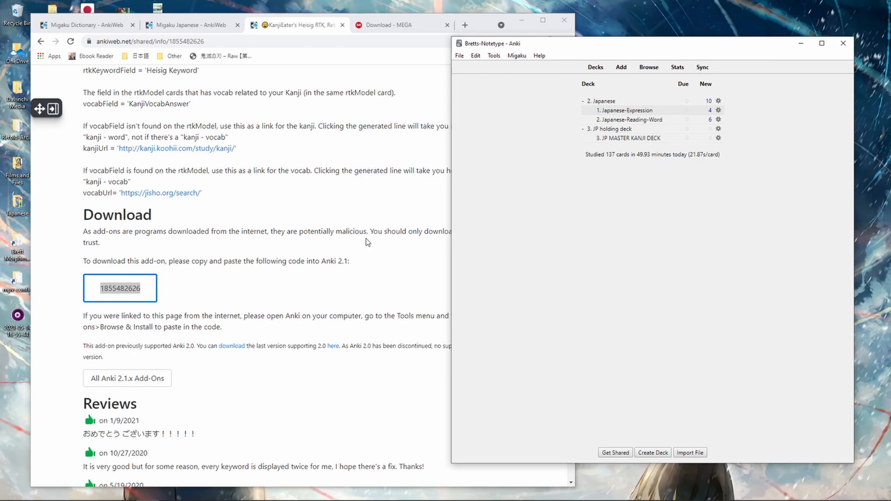
# Search Google for "where are addons on windows for anki" in a new tab, and close that tab
pyautogui.click(465, 25)
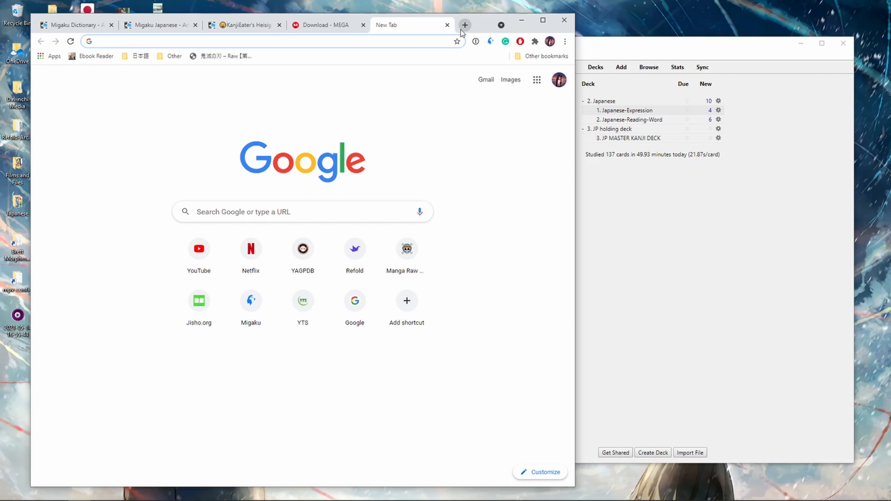
pyautogui.write('where ')
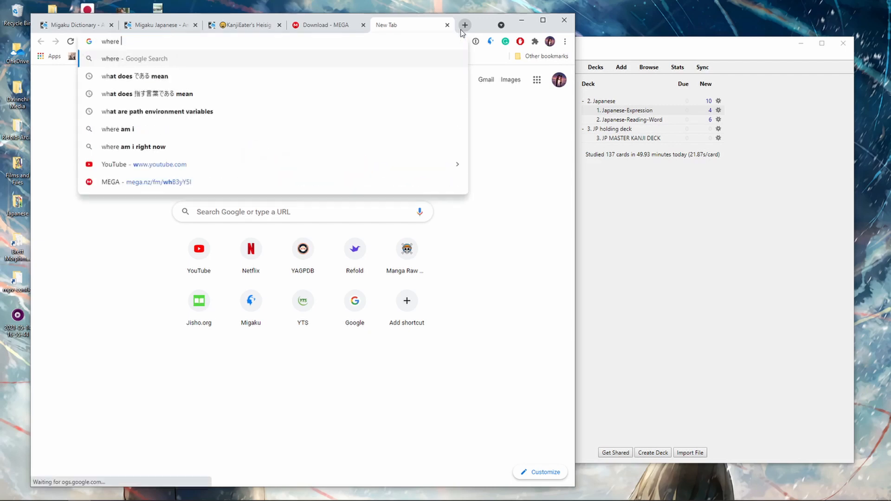
pyautogui.write('are addons on windows')
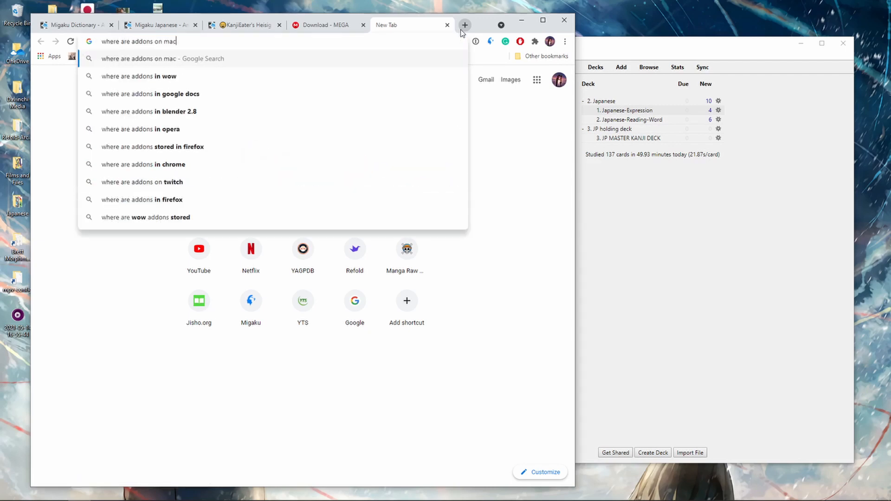
pyautogui.write(' for anki')
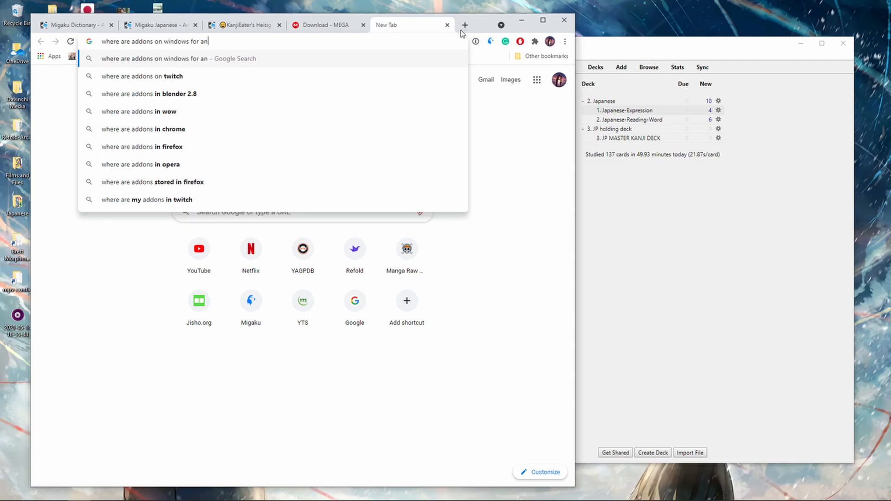
pyautogui.press('Return')
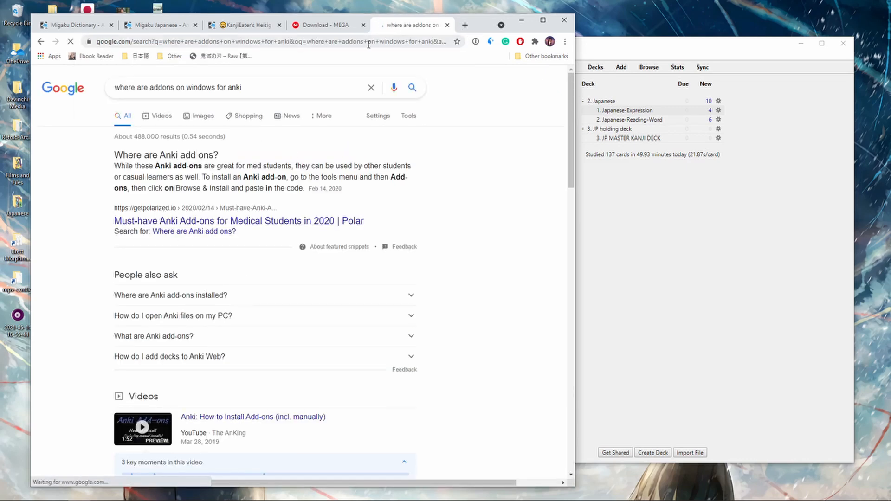
pyautogui.click(447, 24)
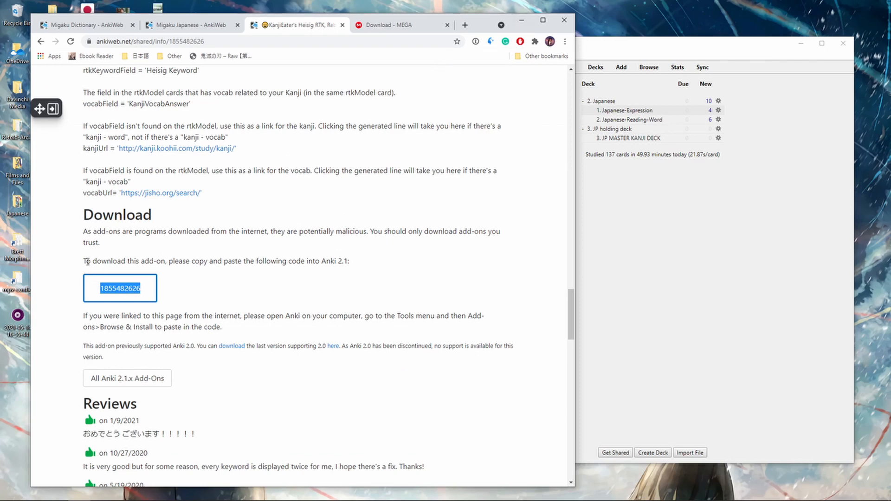
# Open the Anki2 folder under AppData\Roaming in File Explorer and display its full path
pyautogui.click(19, 253)
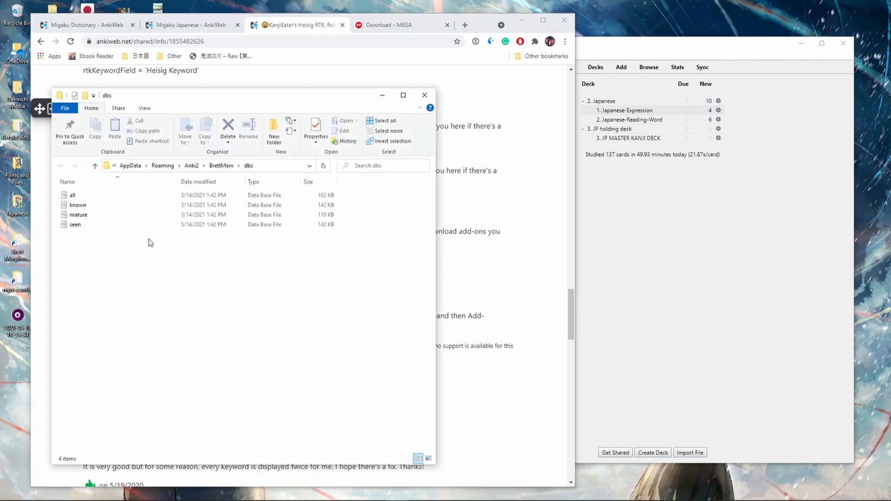
pyautogui.click(199, 166)
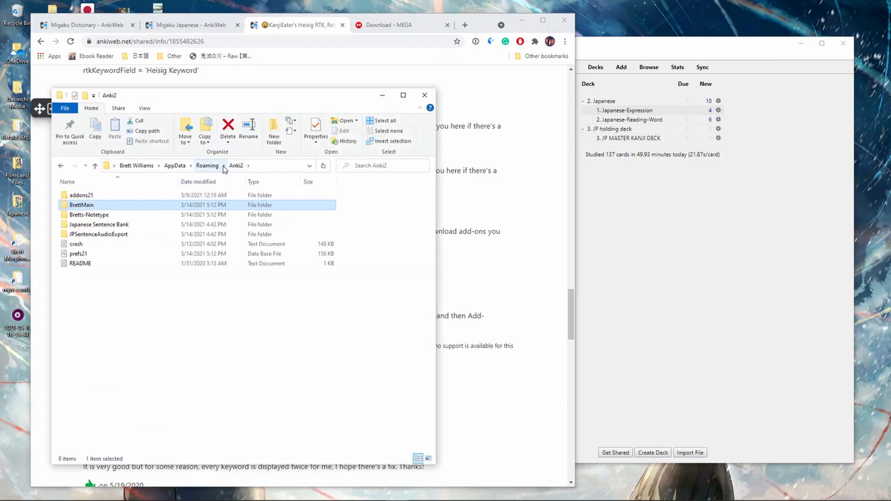
pyautogui.click(263, 166)
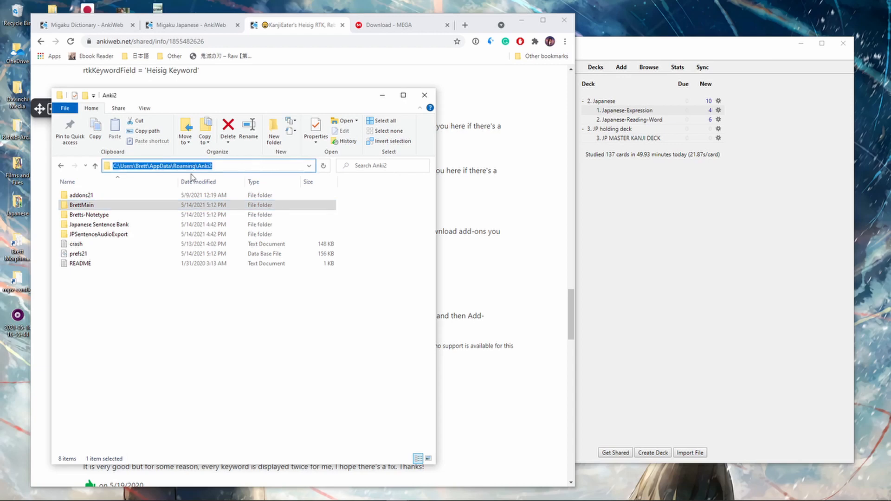
pyautogui.click(141, 167)
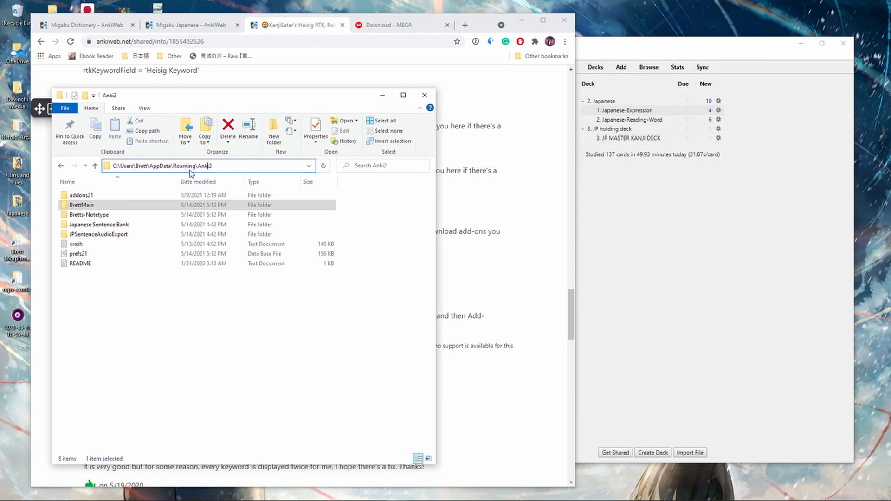
pyautogui.doubleClick(93, 196)
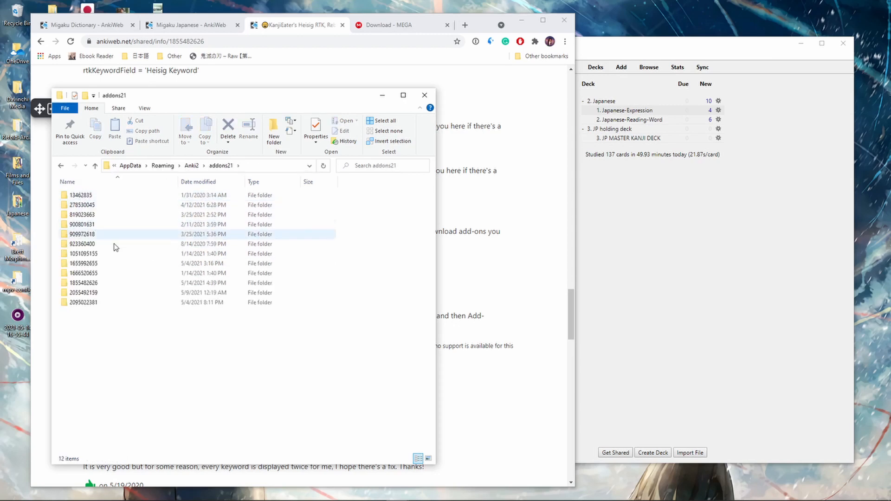
pyautogui.doubleClick(83, 283)
pyautogui.hotkey('alt', 'Left')
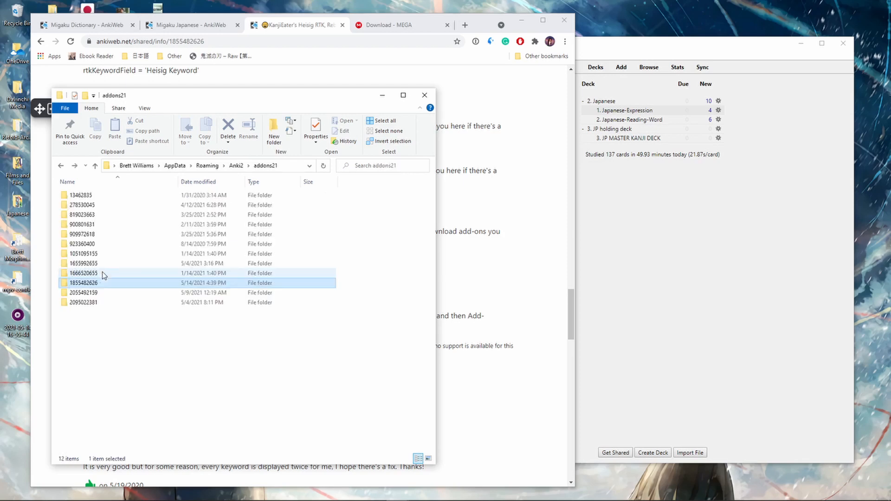
pyautogui.click(84, 282)
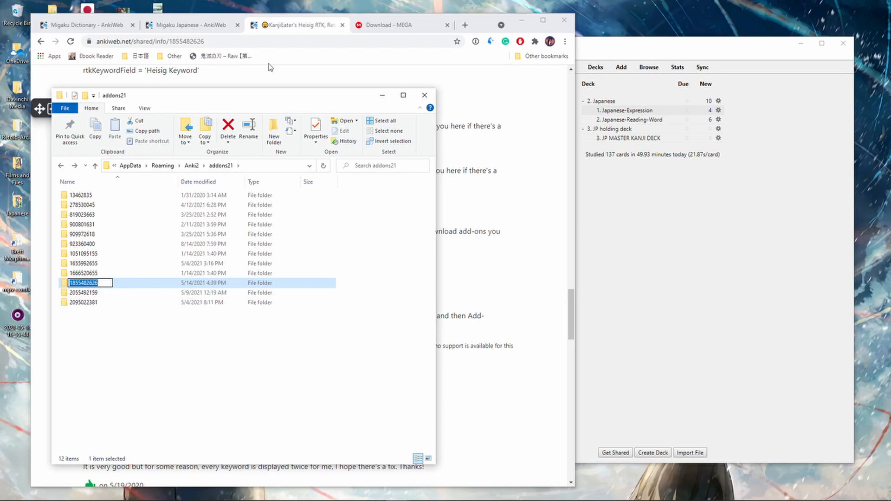
pyautogui.moveTo(221, 99); pyautogui.dragTo(551, 131)
pyautogui.click(125, 289)
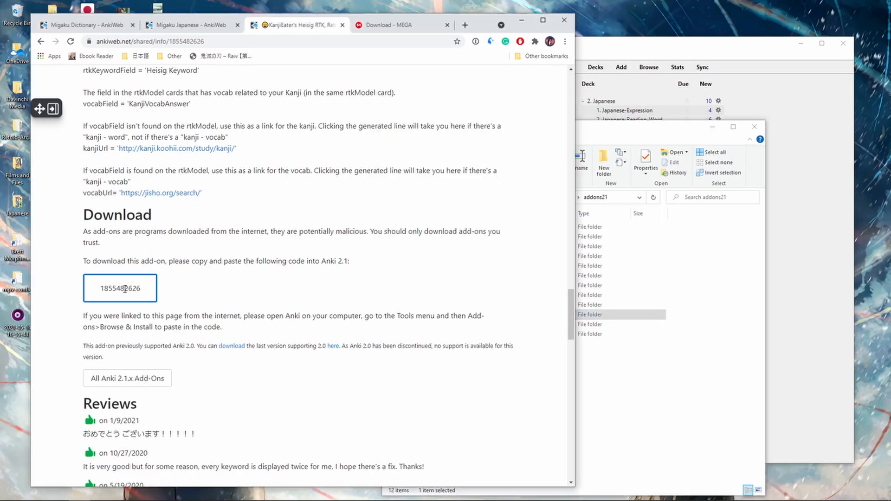
pyautogui.moveTo(608, 126); pyautogui.dragTo(474, 91)
pyautogui.doubleClick(260, 280)
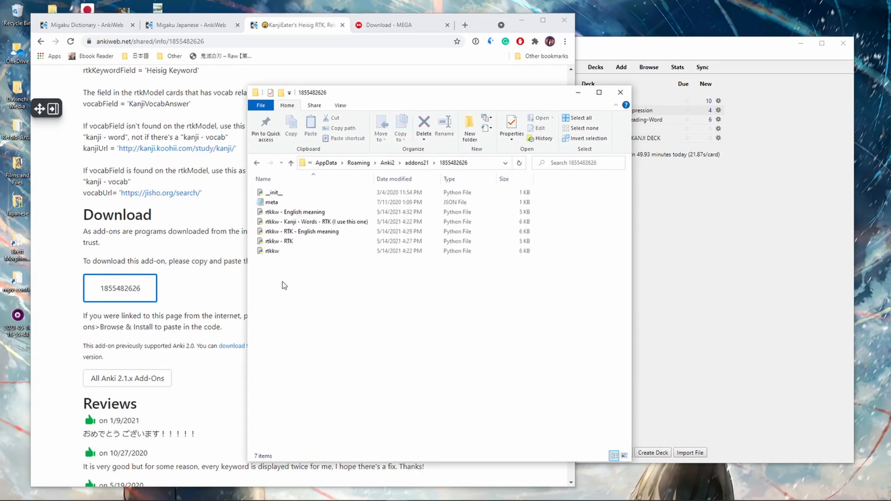
pyautogui.click(522, 20)
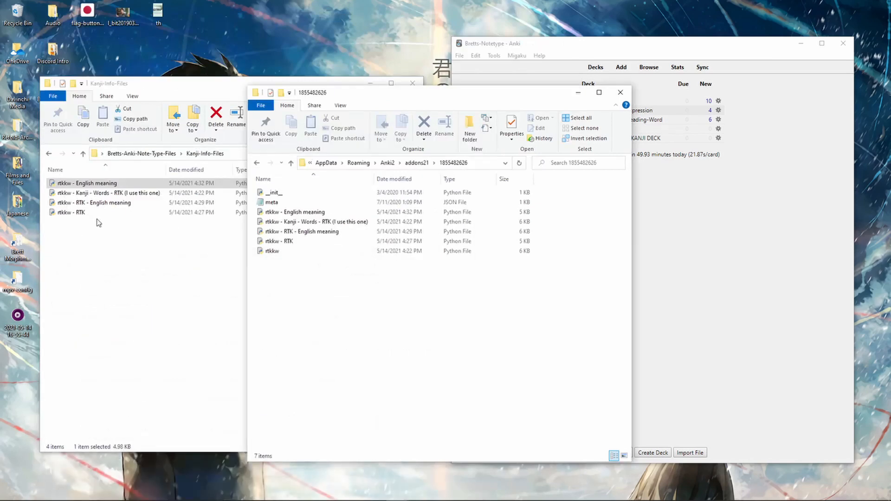
# Point out the four rtkkw files in Kanji-Info-Files, singling out "rtkkw - Kanji - Words - RTK (I use this one)", beside the add-on folder
pyautogui.click(93, 212)
pyautogui.keyDown('shift'); pyautogui.click(96, 184); pyautogui.keyUp('shift')
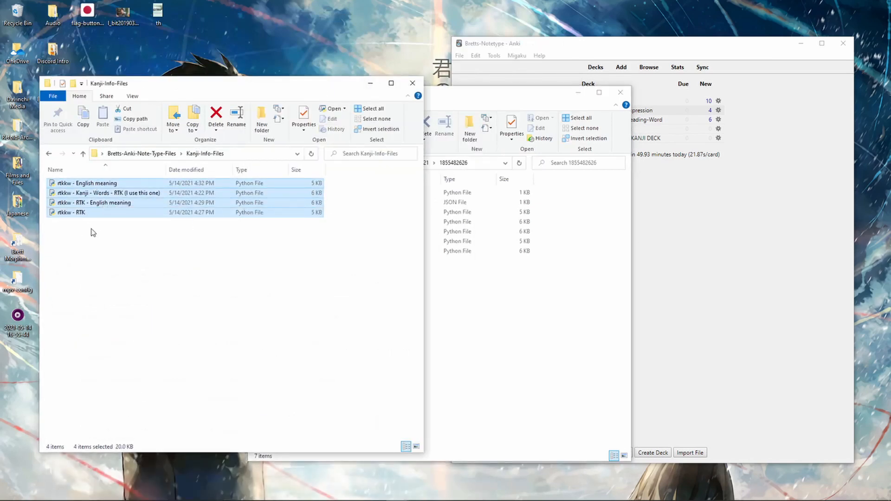
pyautogui.click(90, 229)
pyautogui.click(81, 193)
pyautogui.click(495, 296)
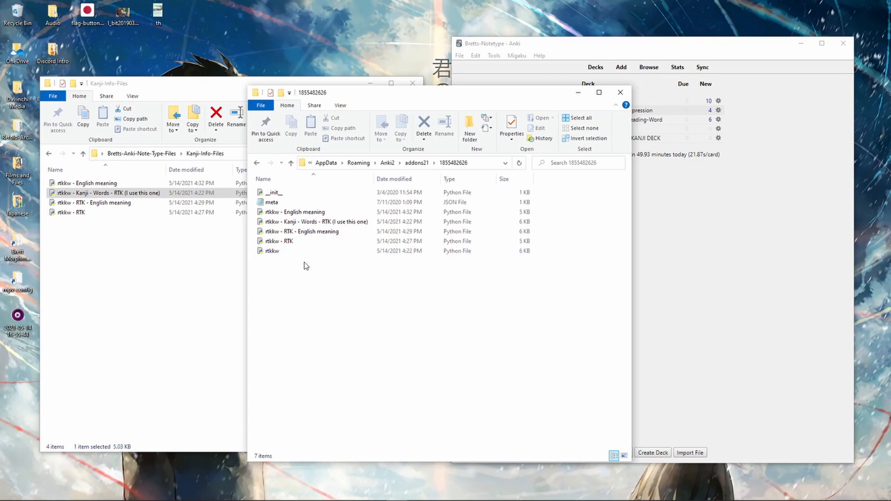
pyautogui.click(669, 275)
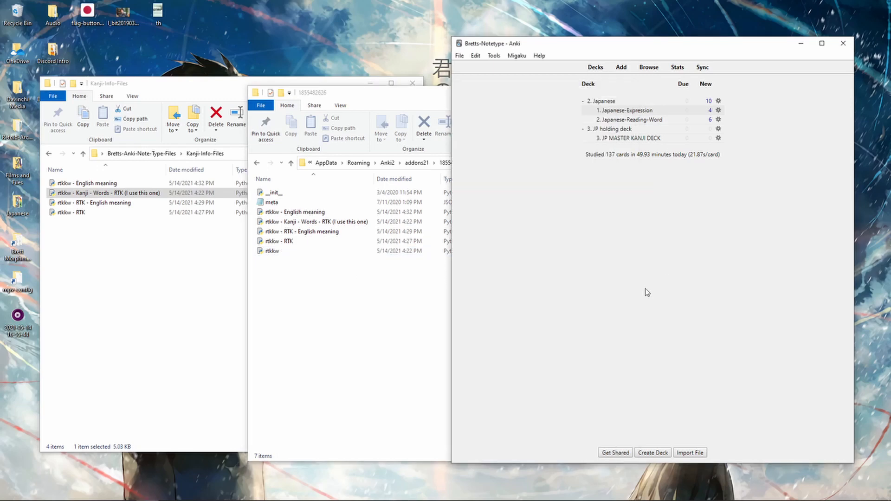
pyautogui.click(341, 289)
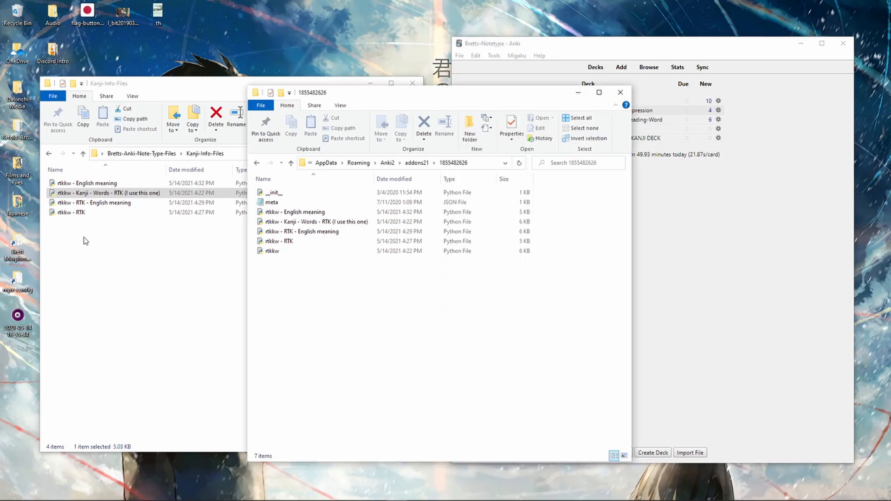
pyautogui.click(64, 197)
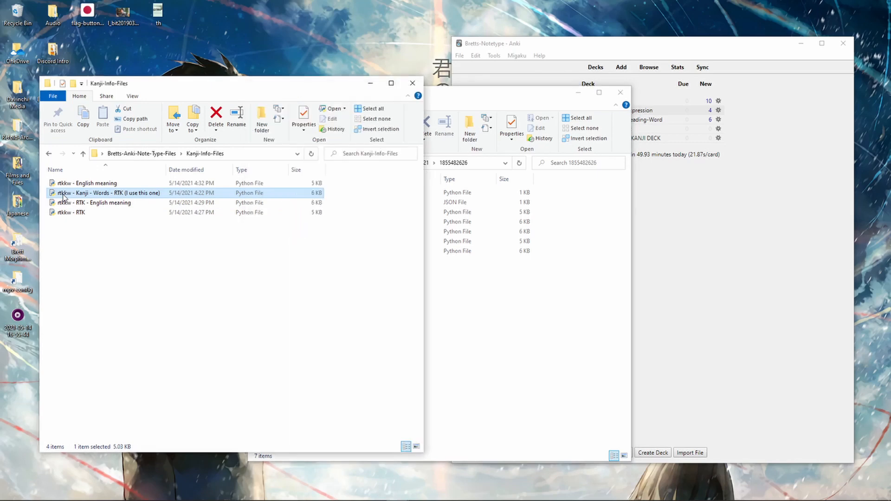
# Switch to Anki, start studying the 1. Japanese-Expression deck and reveal the answer of the 略奪 card
pyautogui.click(721, 296)
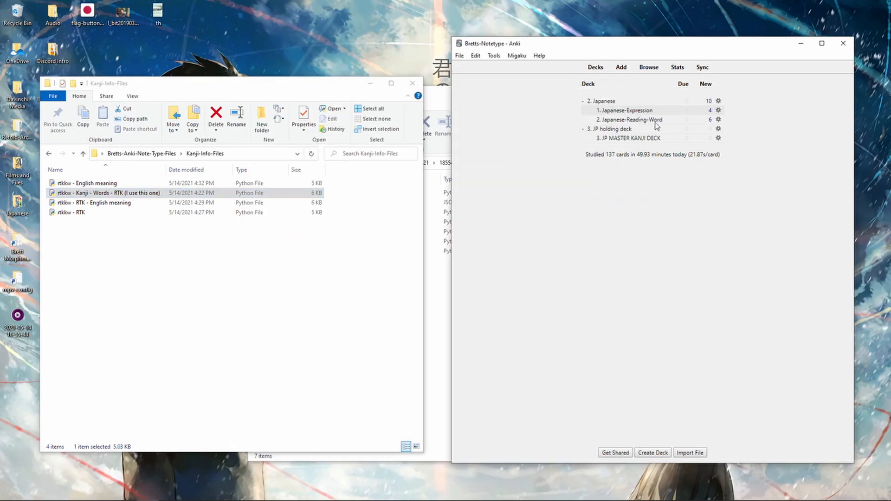
pyautogui.click(634, 111)
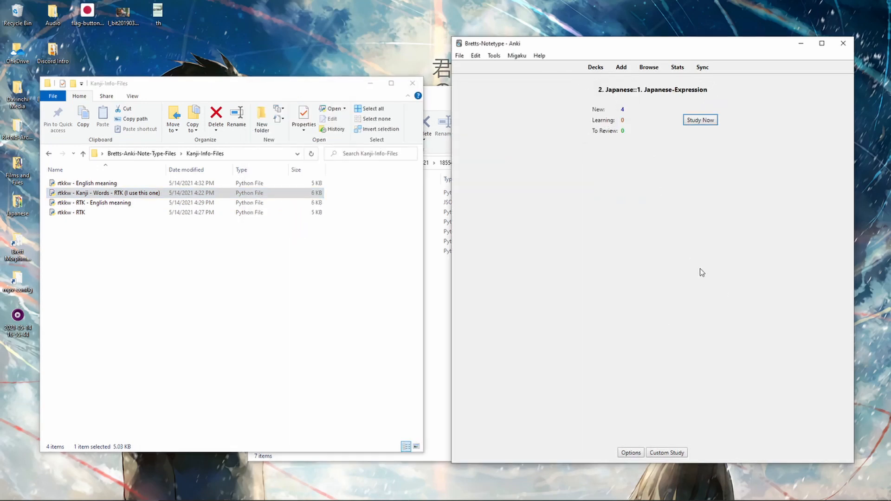
pyautogui.click(693, 121)
pyautogui.press('space')
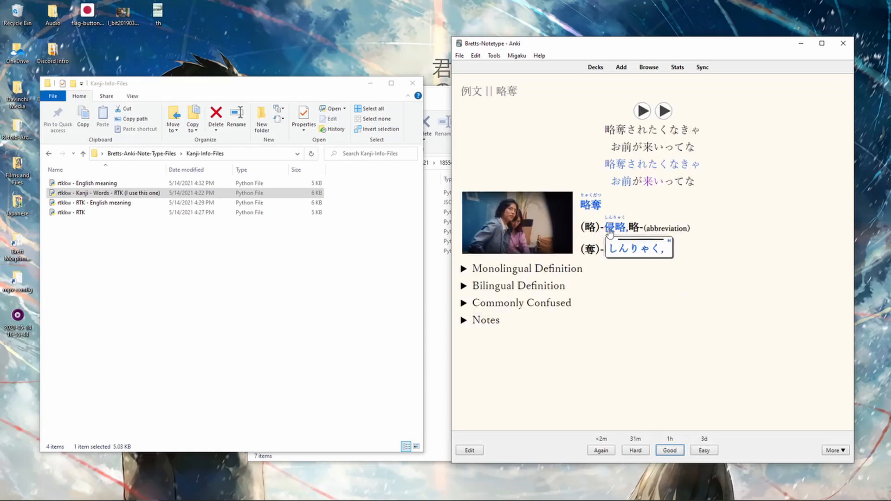
# Examine the example words and English keywords in the kanji lines of the 略奪 card
pyautogui.moveTo(634, 232)
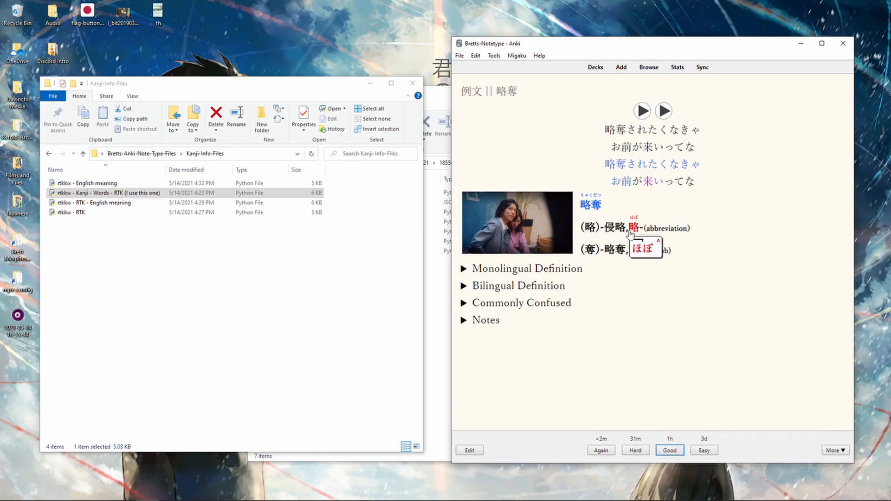
pyautogui.moveTo(643, 228); pyautogui.dragTo(687, 253)
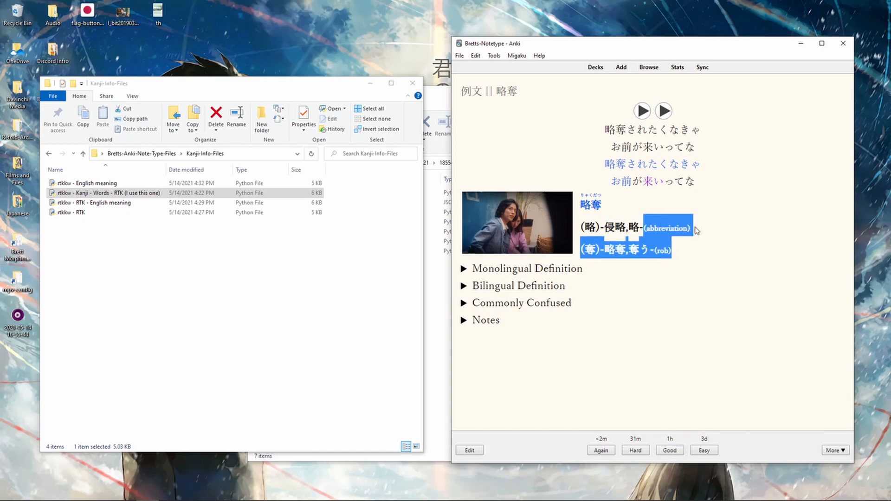
pyautogui.click(707, 286)
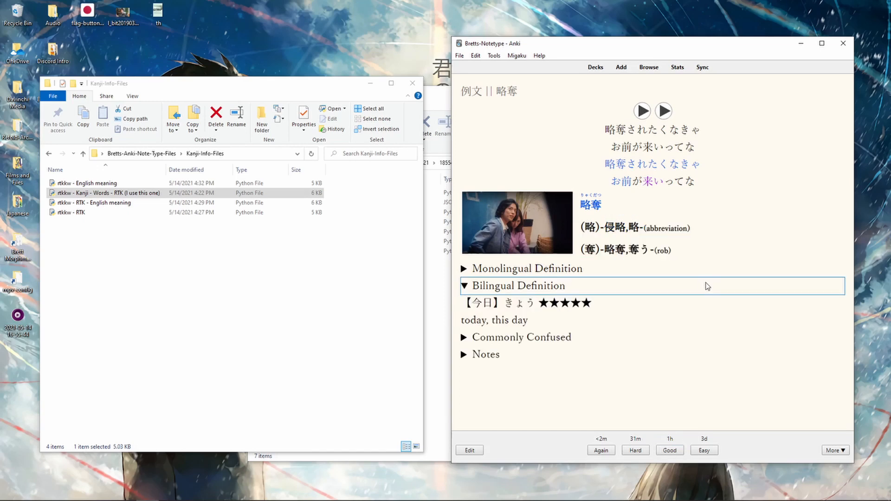
pyautogui.click(500, 285)
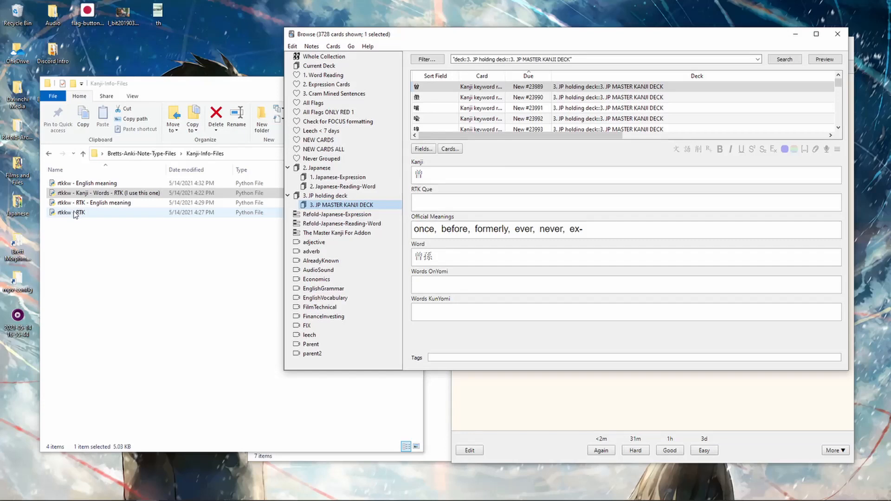
# Select the "rtkkw - RTK" file and highlight the RTK Que field of the 哺 note in the card browser
pyautogui.click(77, 212)
pyautogui.click(457, 274)
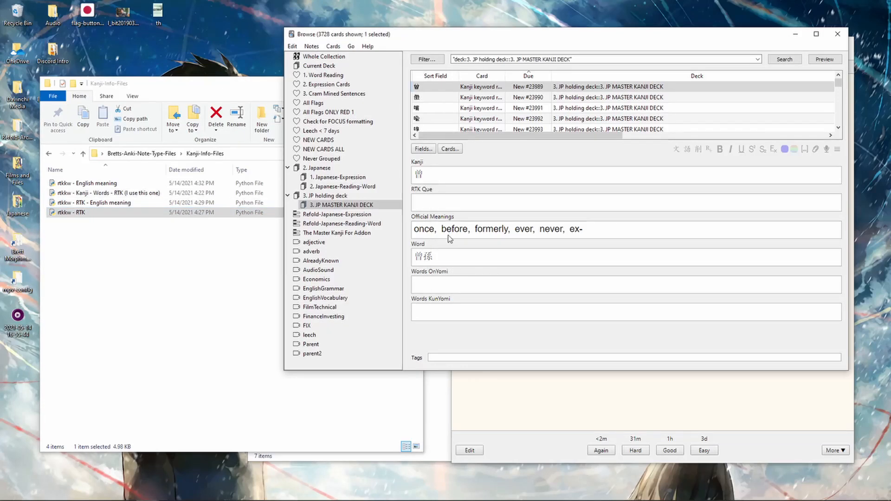
pyautogui.click(425, 198)
pyautogui.click(448, 108)
pyautogui.click(430, 198)
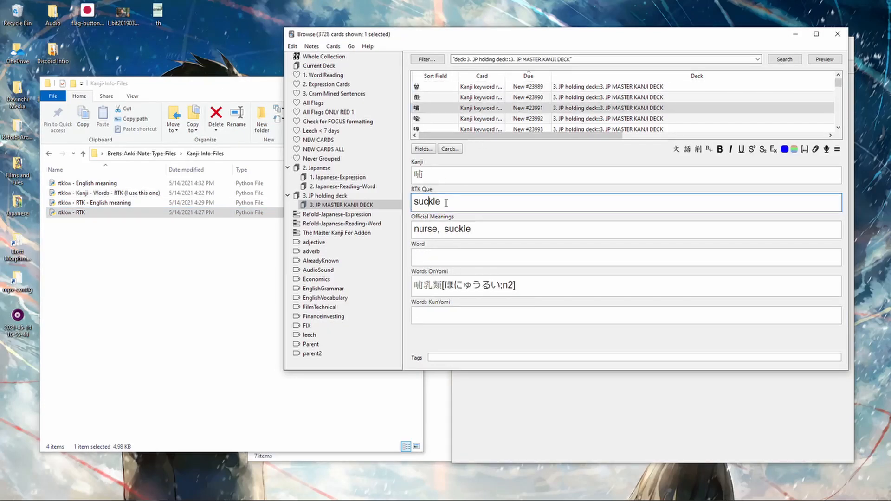
pyautogui.moveTo(448, 203); pyautogui.dragTo(406, 205)
# Resume the review, reveal the answer of the 天気 card and examine the keyword and words in its 天 line
pyautogui.click(641, 382)
pyautogui.click(651, 104)
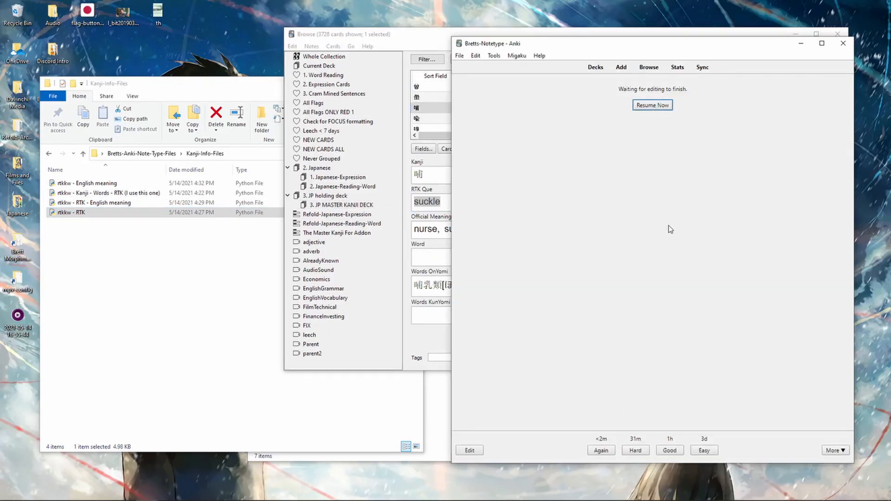
pyautogui.press('space')
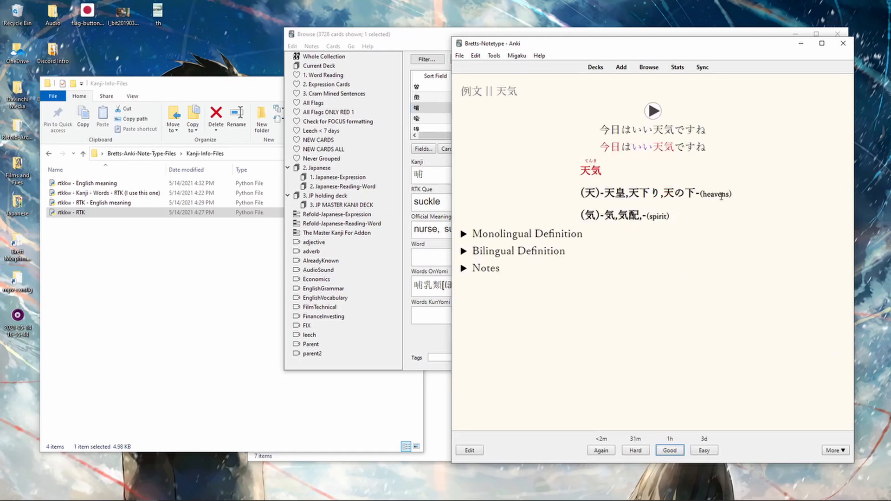
pyautogui.moveTo(702, 194); pyautogui.dragTo(732, 194)
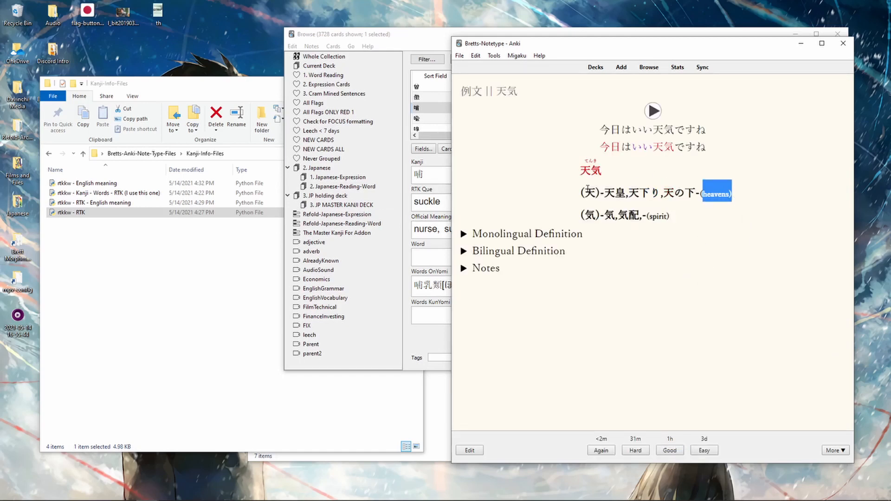
pyautogui.moveTo(587, 190); pyautogui.dragTo(594, 191)
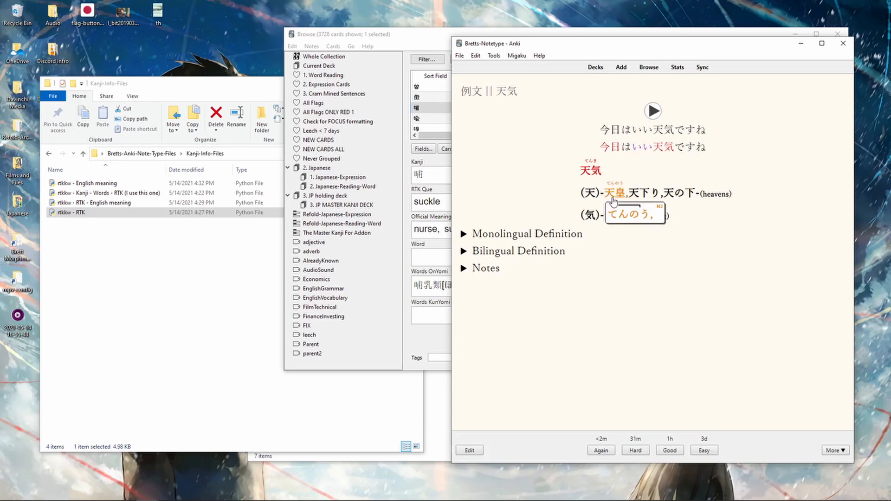
# Select the "rtkkw - RTK - English meaning" file and compare the 天気 card's kanji line with the 哺 note's Official Meanings field
pyautogui.click(99, 204)
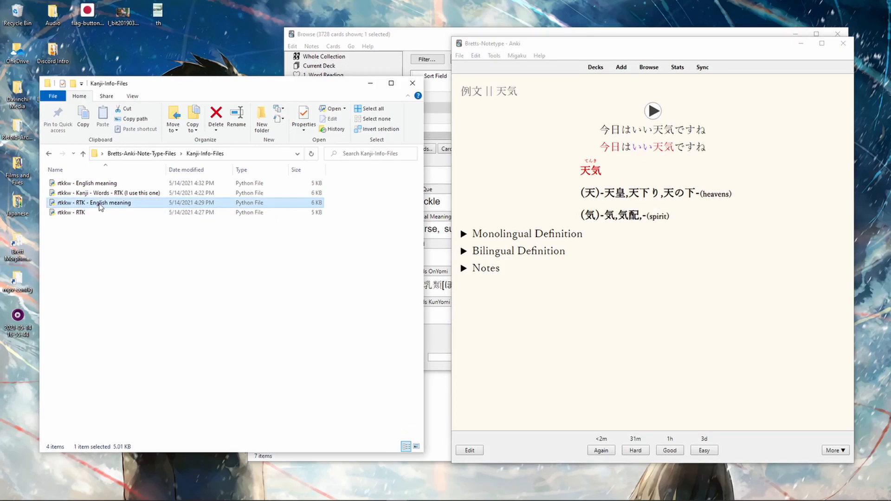
pyautogui.click(666, 306)
pyautogui.moveTo(582, 190); pyautogui.dragTo(627, 194)
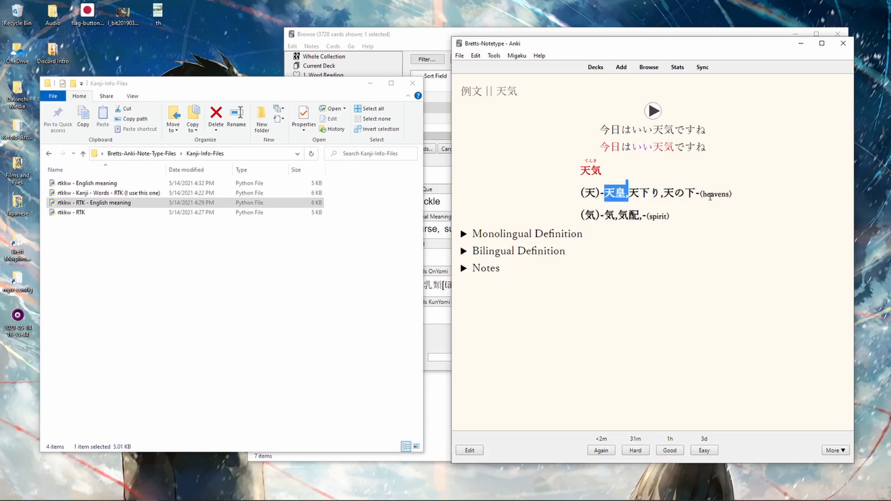
pyautogui.click(445, 68)
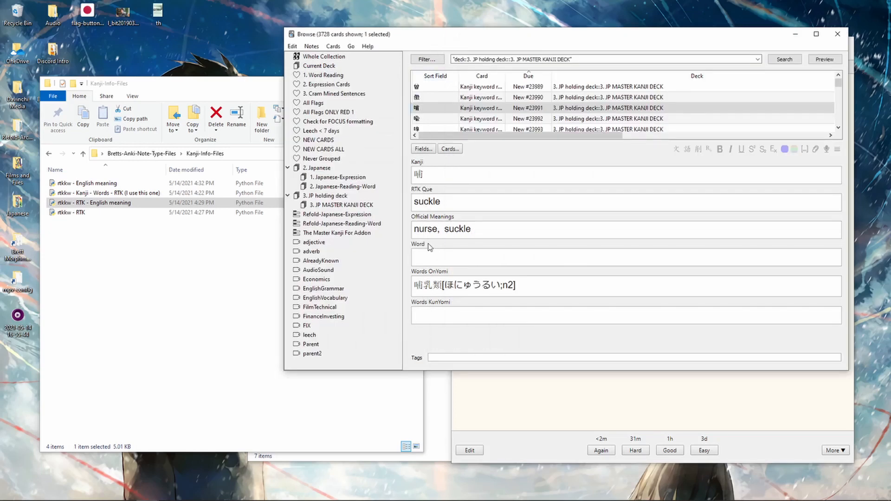
pyautogui.moveTo(483, 229); pyautogui.dragTo(403, 228)
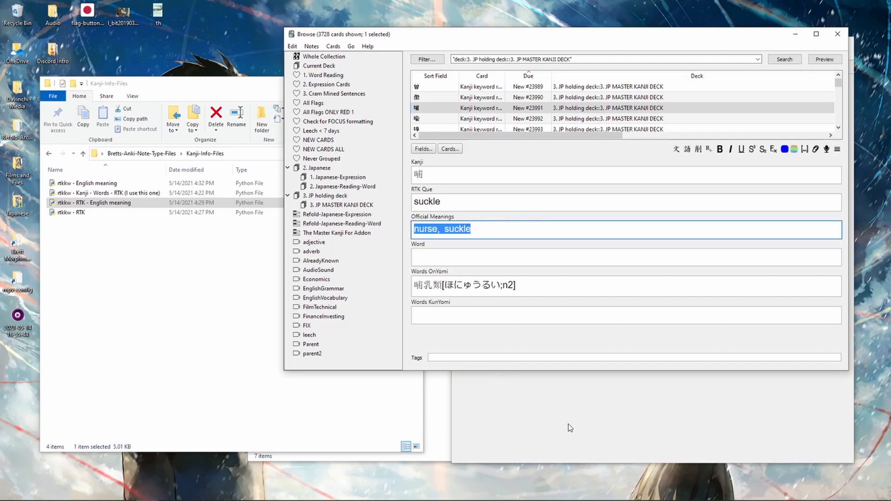
pyautogui.click(571, 428)
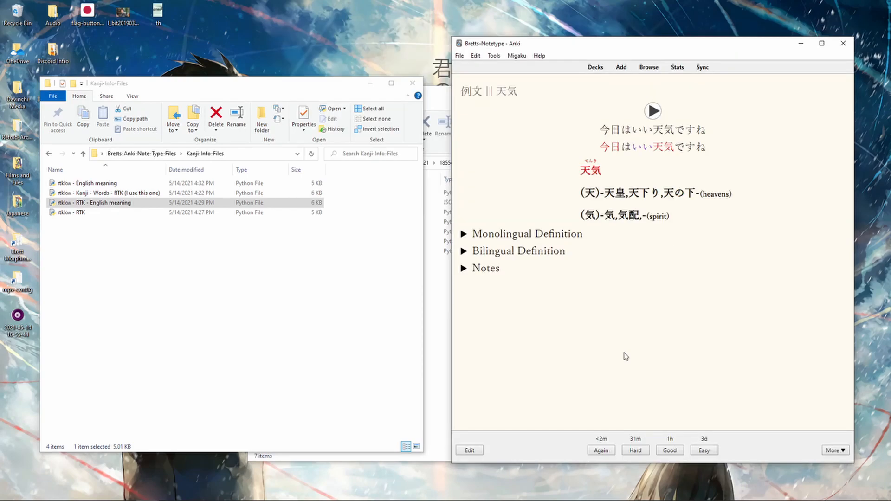
# Go through the "rtkkw - RTK", "rtkkw - RTK - English meaning" and "rtkkw - English meaning" file variants in the Kanji-Info-Files folder
pyautogui.click(79, 214)
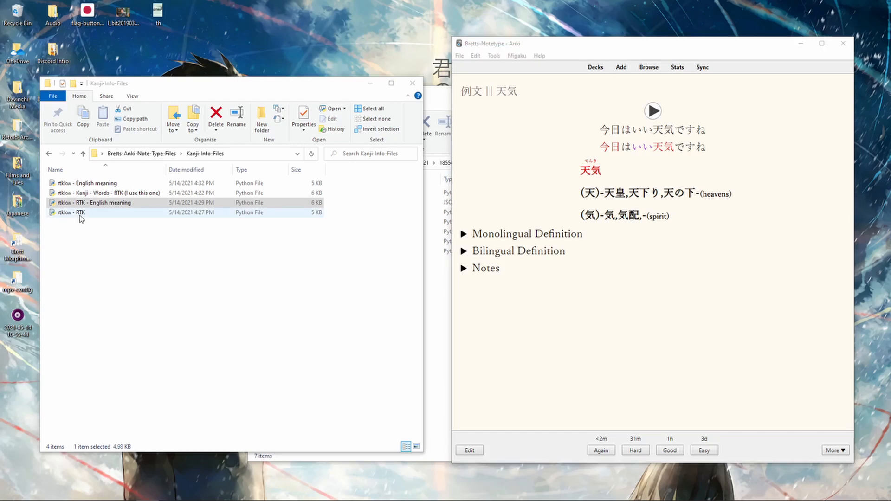
pyautogui.click(87, 203)
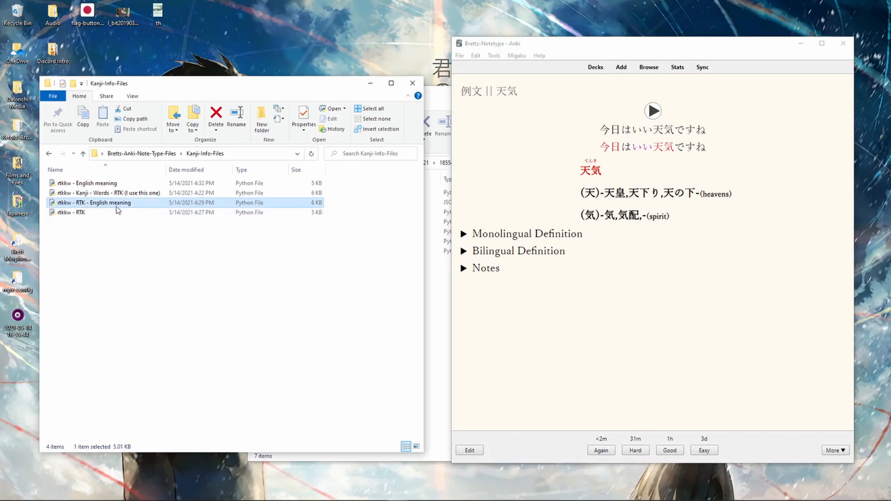
pyautogui.click(82, 186)
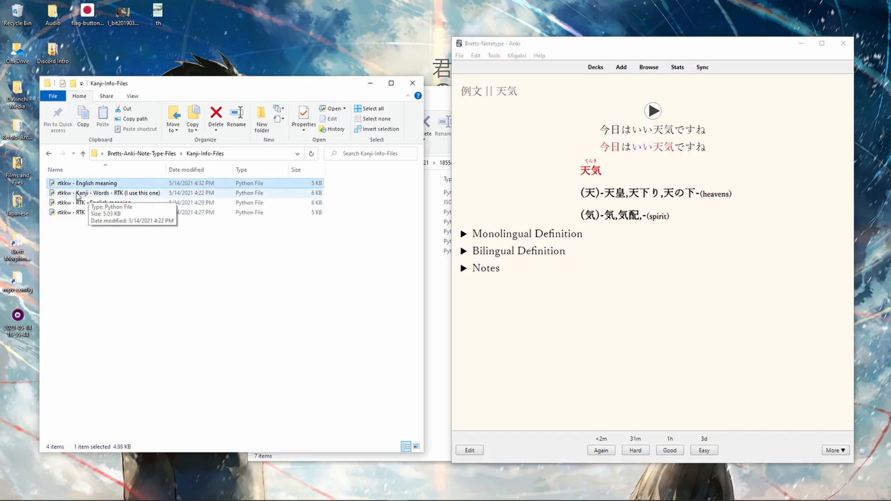
pyautogui.click(90, 196)
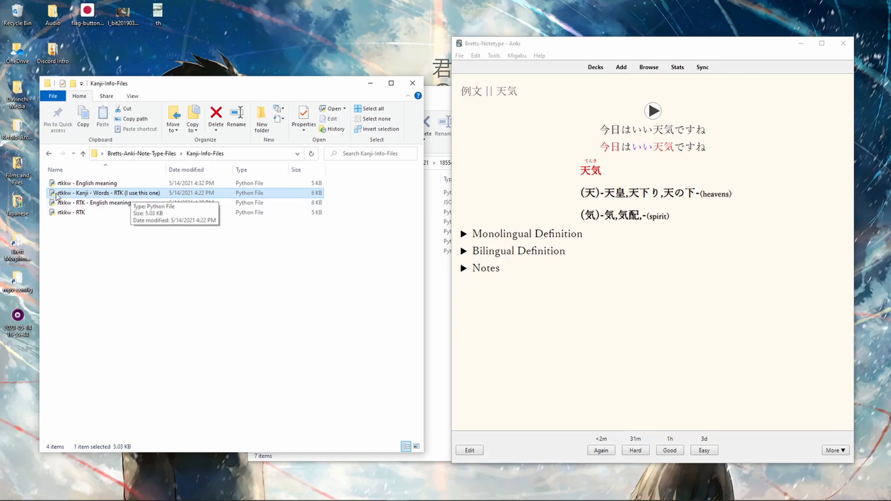
pyautogui.hotkey('ctrl', 'c')
pyautogui.click(436, 351)
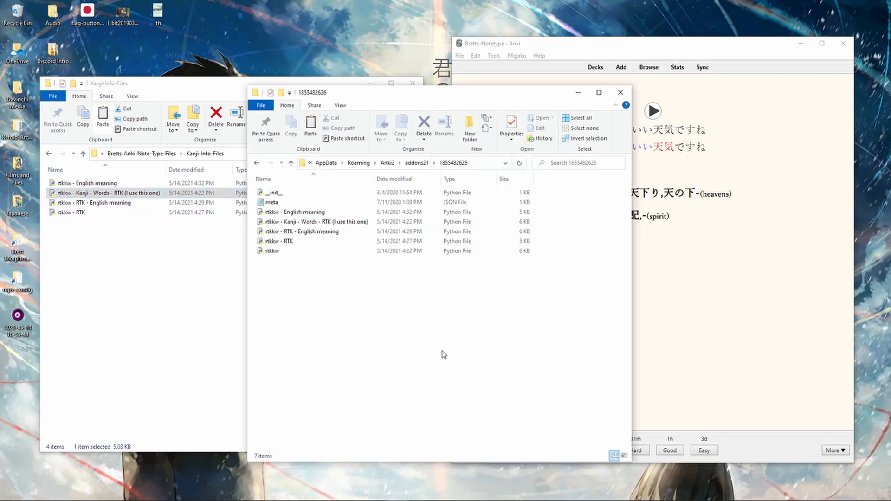
pyautogui.click(294, 242)
pyautogui.keyDown('shift'); pyautogui.click(293, 212); pyautogui.keyUp('shift')
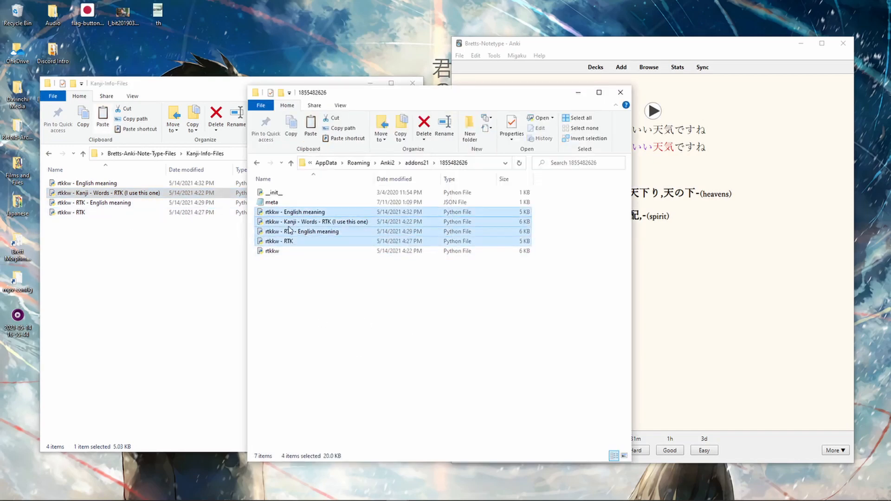
pyautogui.press('Delete')
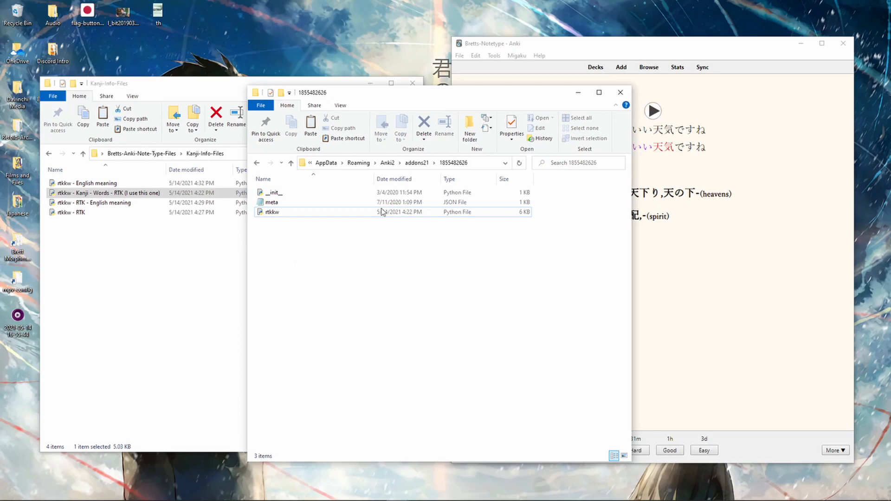
pyautogui.hotkey('ctrl', 'v')
# Rename the existing rtkkw file in the add-on folder as "rtkkw - Backup"
pyautogui.click(283, 222)
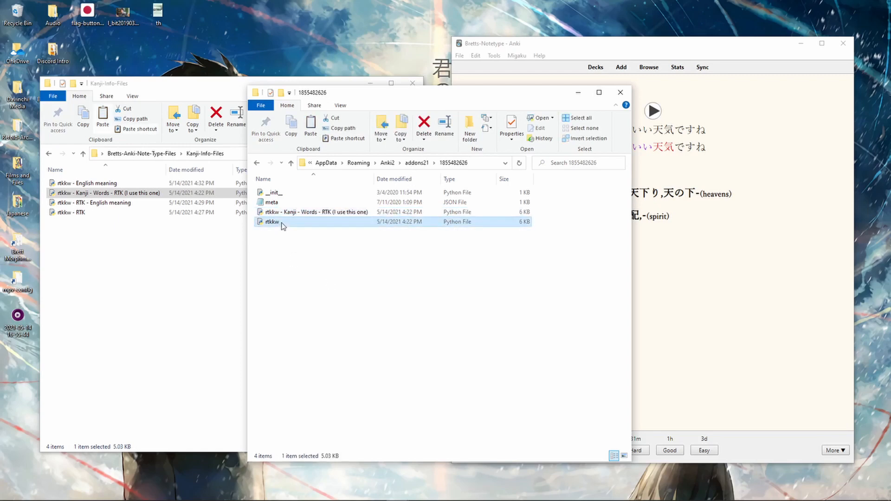
pyautogui.click(282, 225)
pyautogui.click(283, 222)
pyautogui.write('Backup')
pyautogui.press('Return')
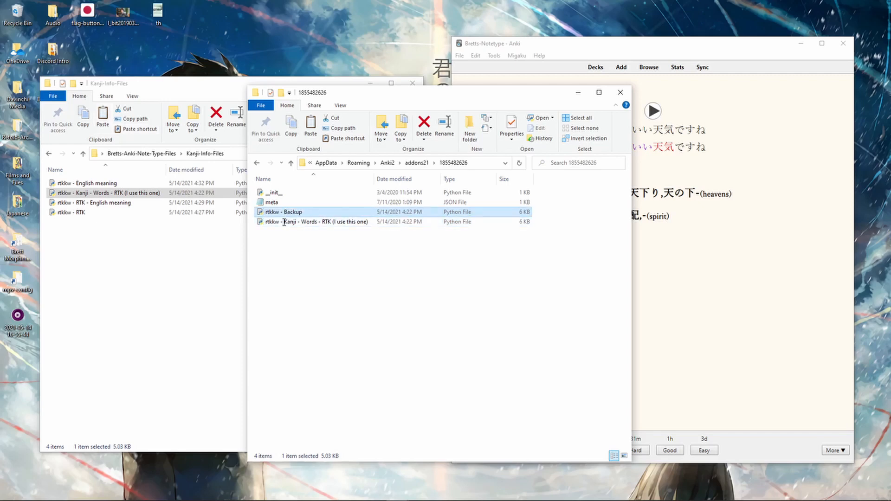
# Rename the copied "rtkkw - Kanji - Words - RTK (I use this one)" file in the add-on folder as "rtkkw"
pyautogui.click(299, 226)
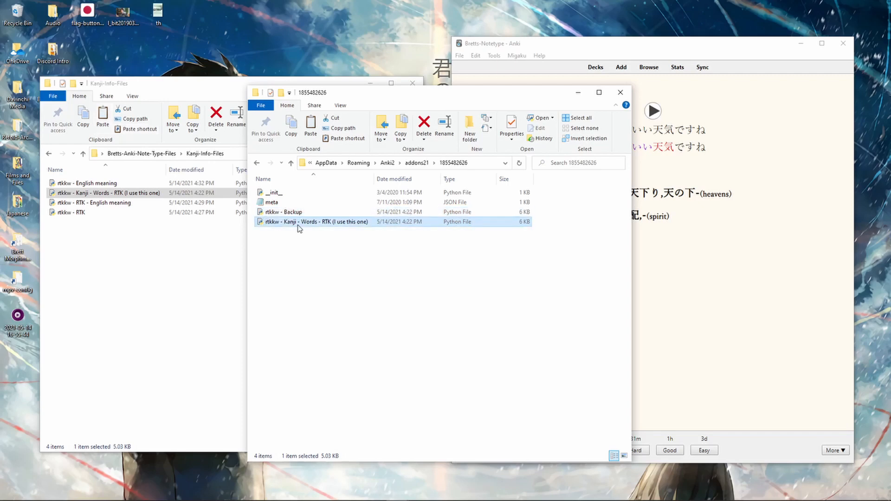
pyautogui.click(299, 227)
pyautogui.moveTo(280, 225); pyautogui.dragTo(374, 227)
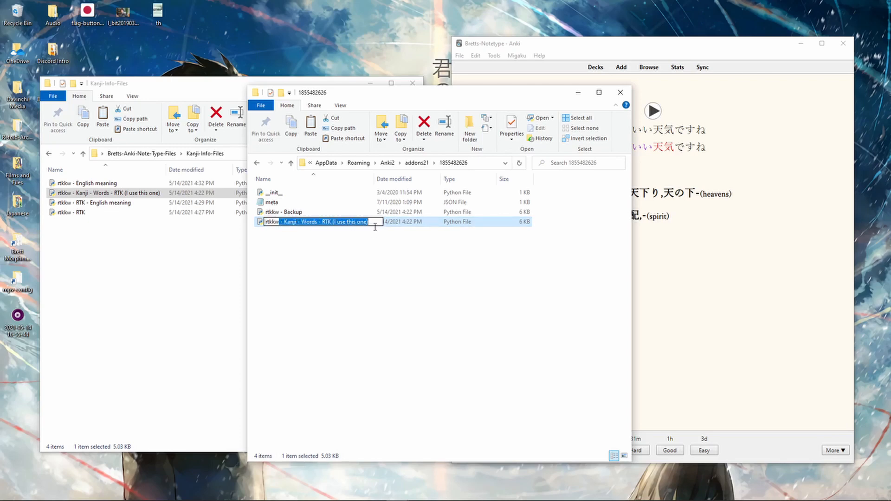
pyautogui.press('BackSpace')
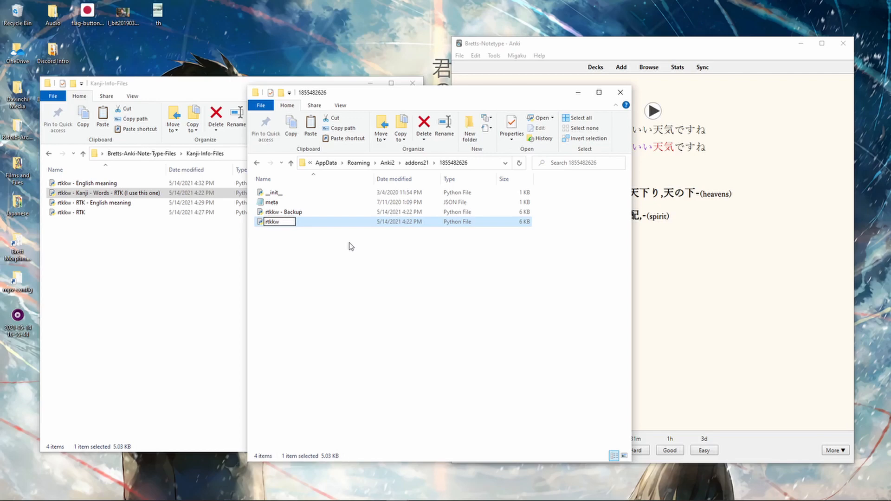
pyautogui.click(285, 274)
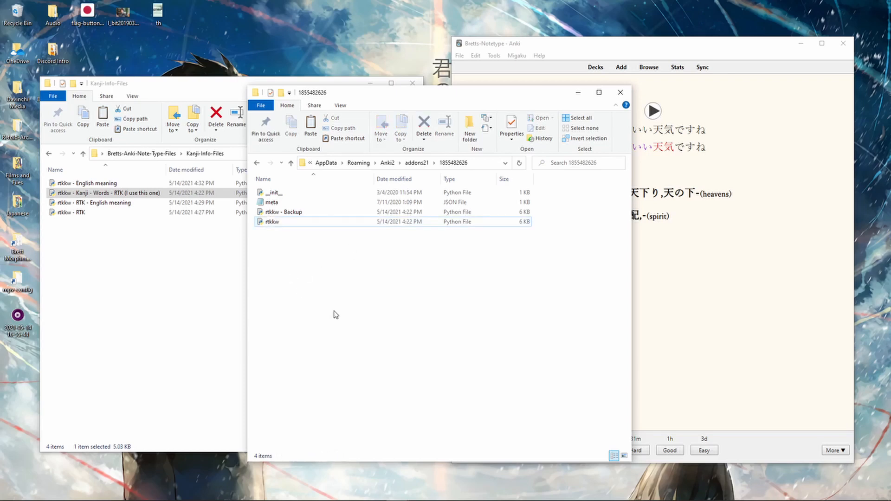
# Return to Anki's deck list, close the collection and reopen the Bretts-Notetype profile
pyautogui.click(779, 50)
pyautogui.click(595, 67)
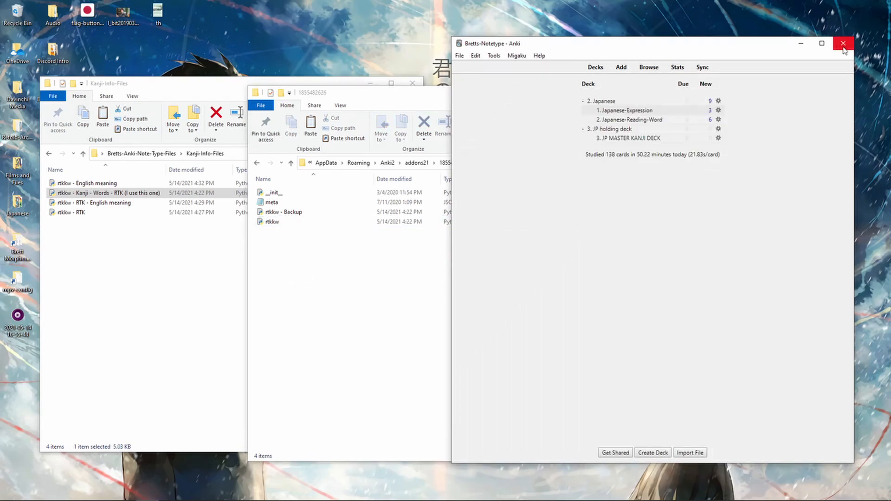
pyautogui.click(843, 43)
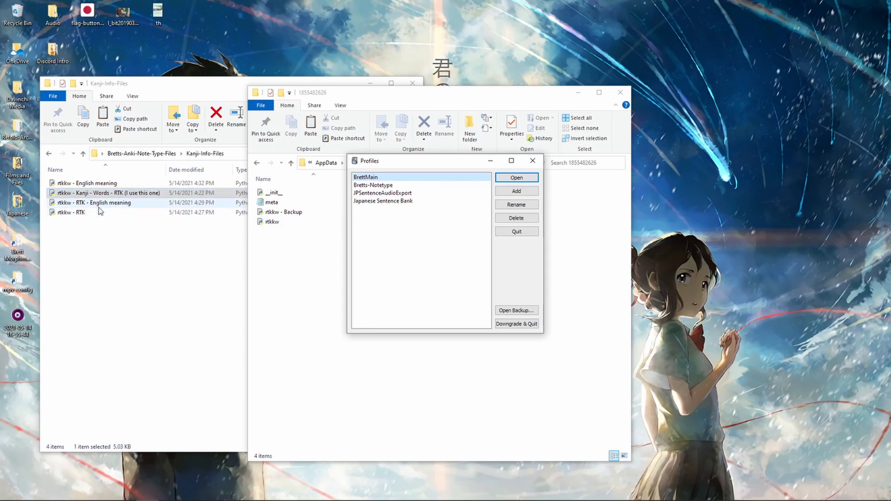
pyautogui.doubleClick(366, 185)
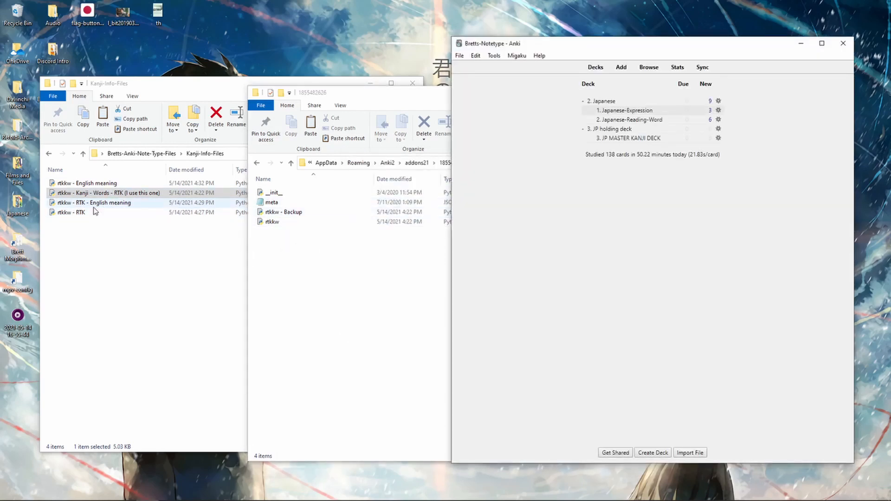
# Point out the "rtkkw - RTK - English meaning" source file and the rtkkw file in the add-on folder
pyautogui.click(100, 202)
pyautogui.click(440, 302)
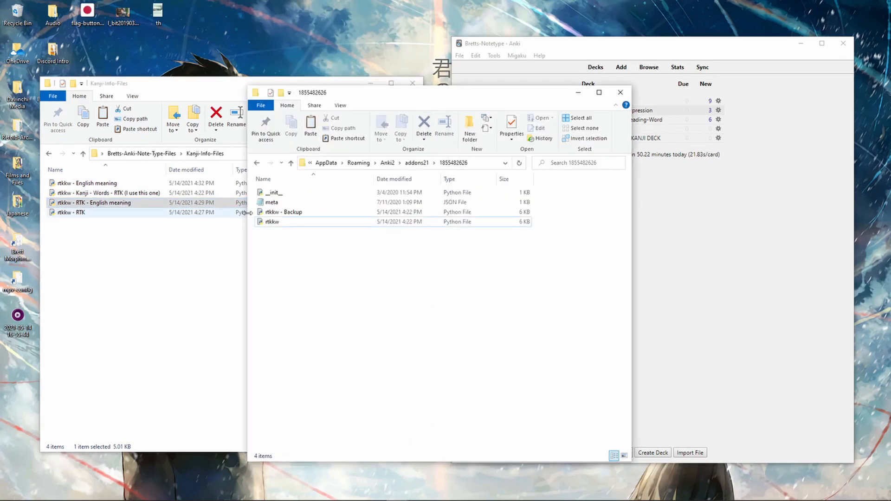
pyautogui.click(272, 222)
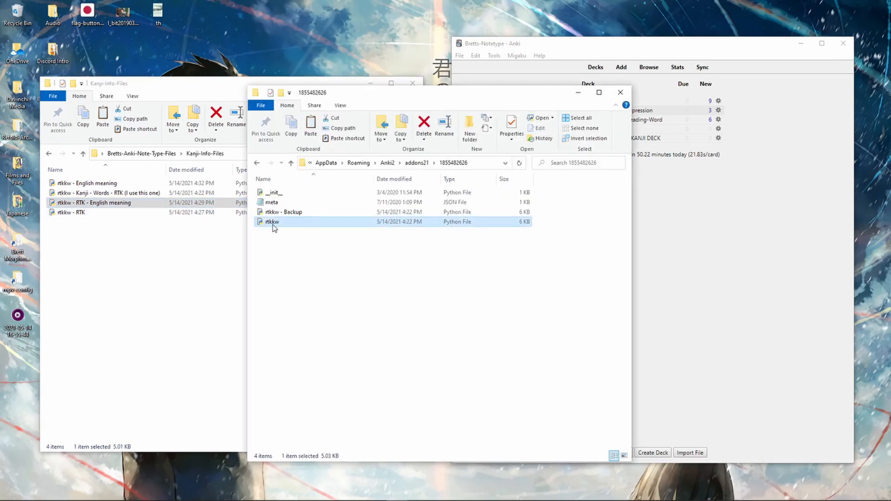
pyautogui.click(720, 260)
# Bulk-add RTK keywords to all cards of the 1. Japanese-Expression deck in the card browser
pyautogui.click(648, 69)
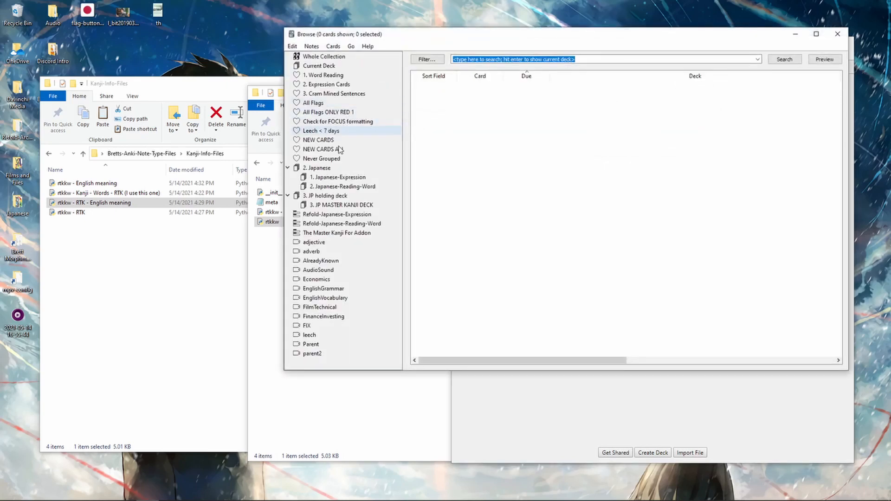
pyautogui.click(338, 178)
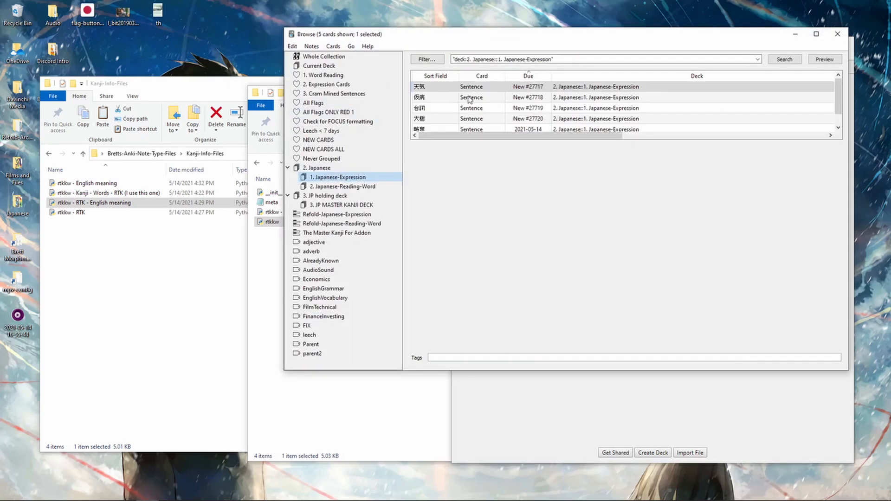
pyautogui.keyDown('shift'); pyautogui.click(462, 130); pyautogui.keyUp('shift')
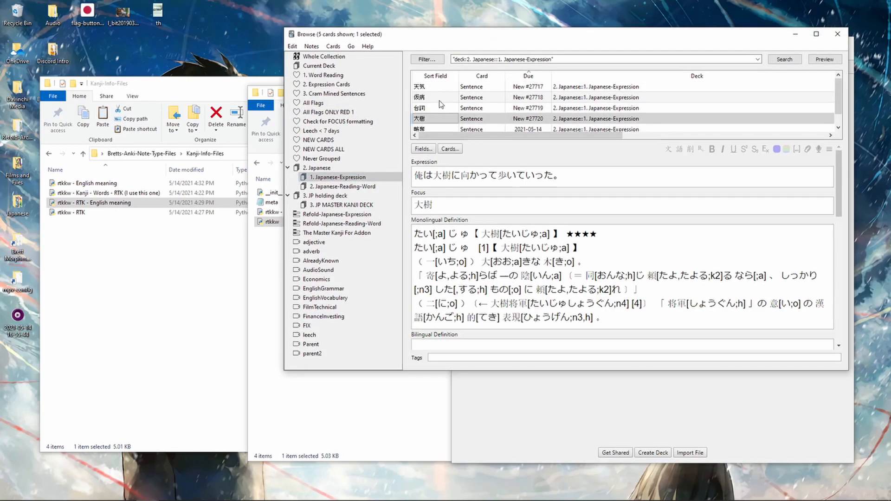
pyautogui.click(293, 46)
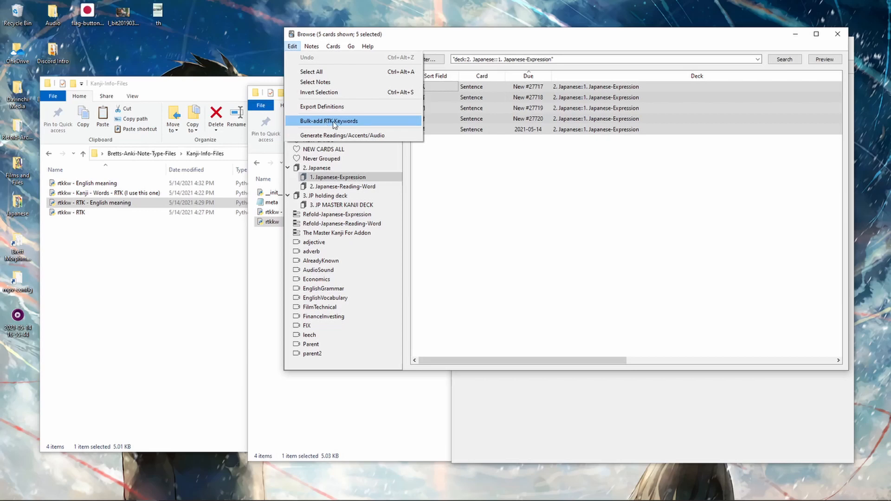
pyautogui.click(334, 121)
# Check the Kanji-Info field of the 天気 note, preview its answer side, and close the preview and card browser
pyautogui.click(438, 89)
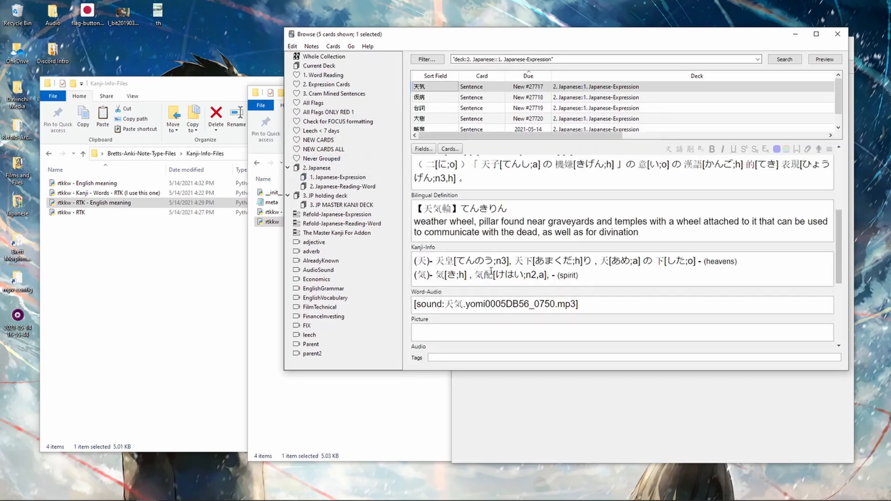
pyautogui.scroll(-1, 491, 271)
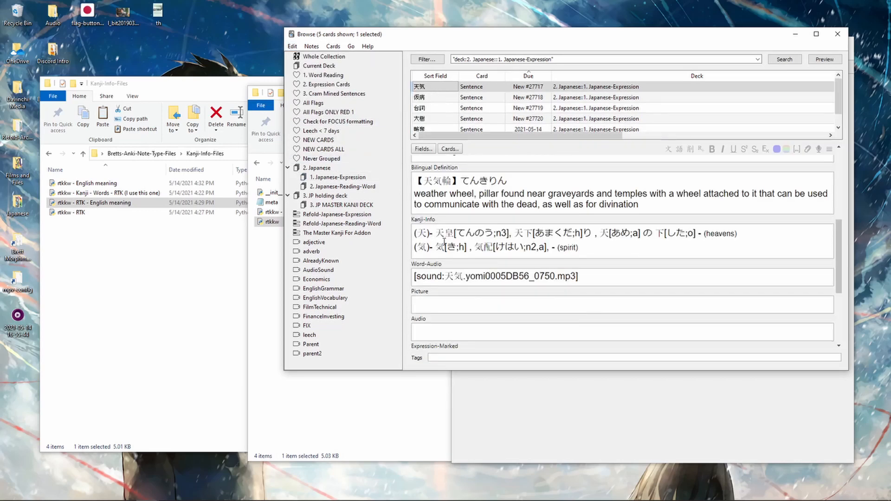
pyautogui.click(824, 59)
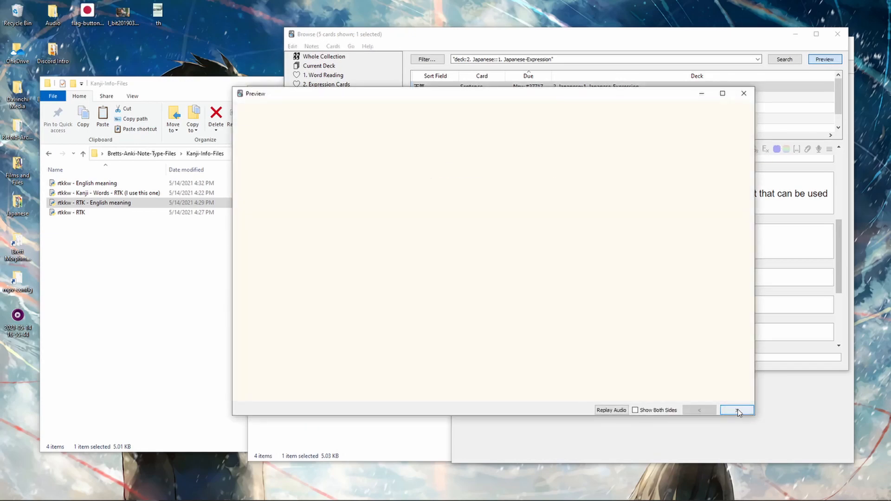
pyautogui.click(737, 410)
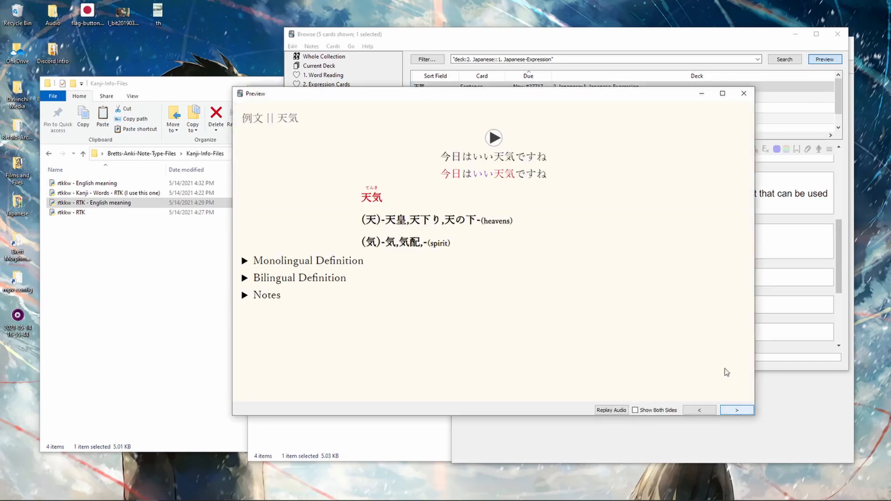
pyautogui.moveTo(427, 225)
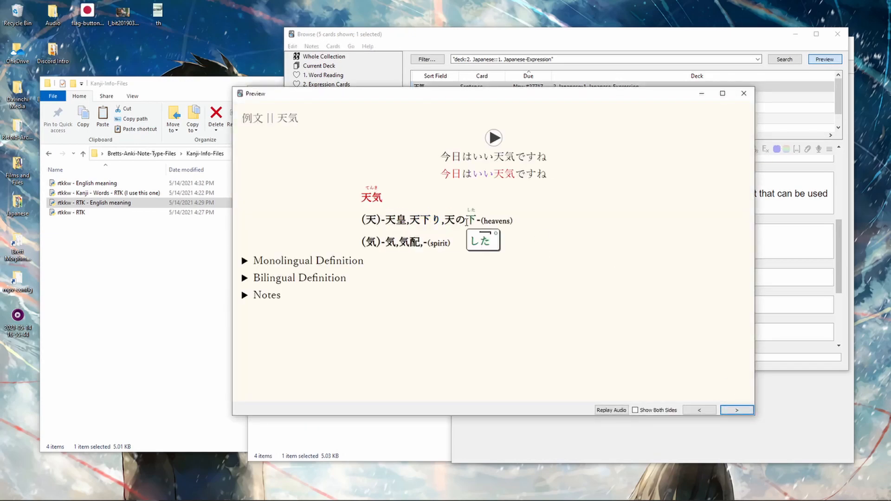
pyautogui.click(743, 95)
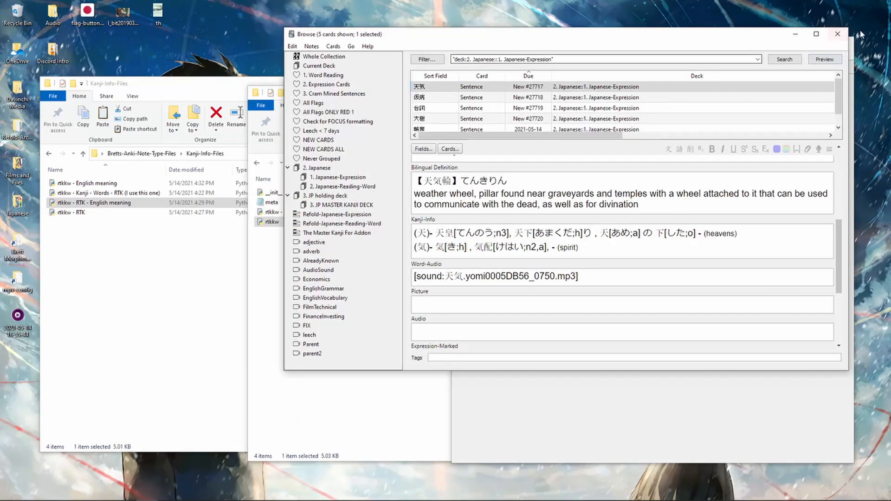
pyautogui.click(858, 30)
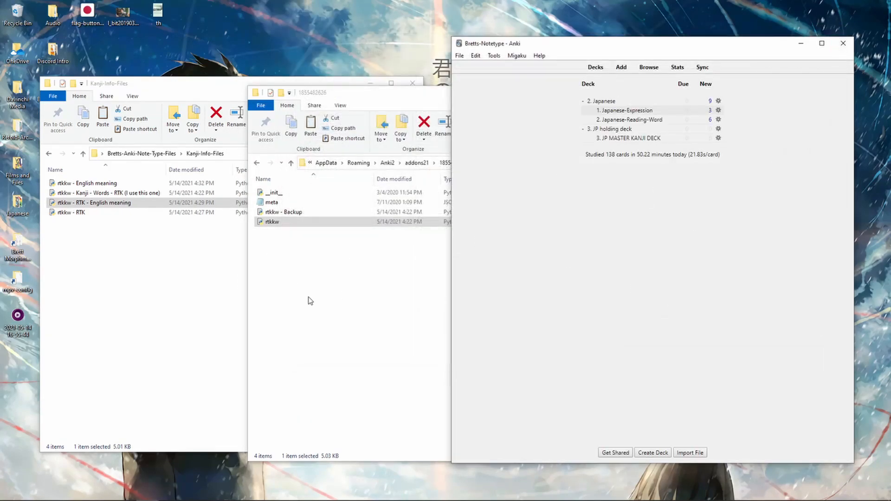
# View the list of note types, highlight The Master Kanji For Addon and close the list
pyautogui.click(311, 300)
pyautogui.click(494, 56)
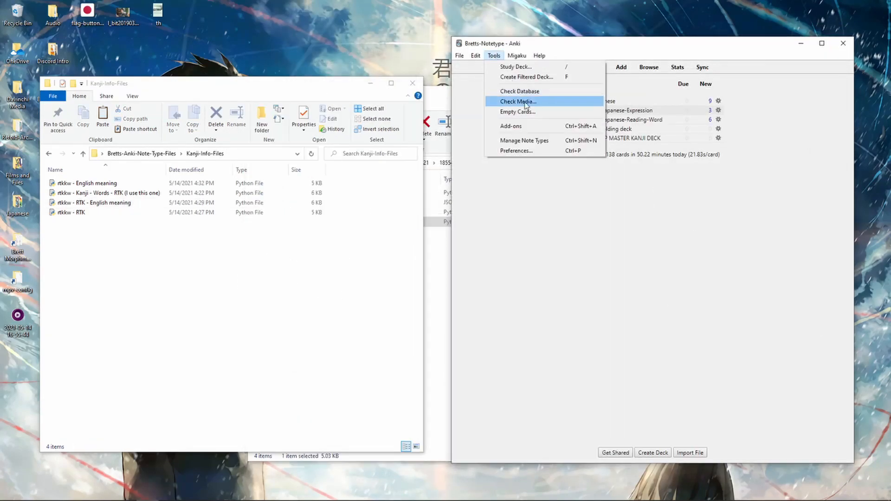
pyautogui.click(526, 142)
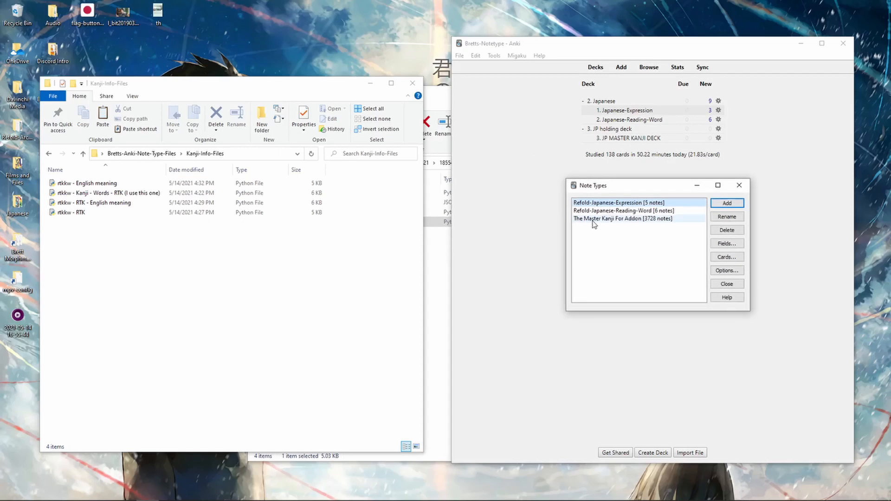
pyautogui.click(593, 222)
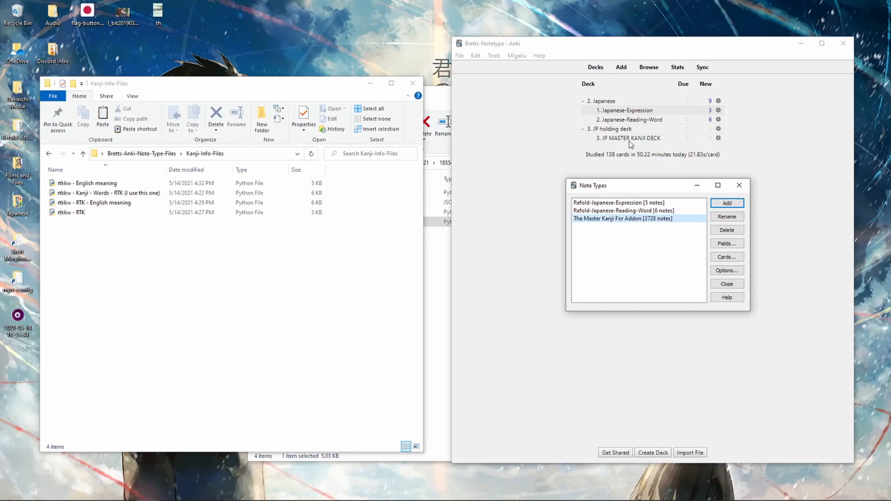
pyautogui.click(739, 185)
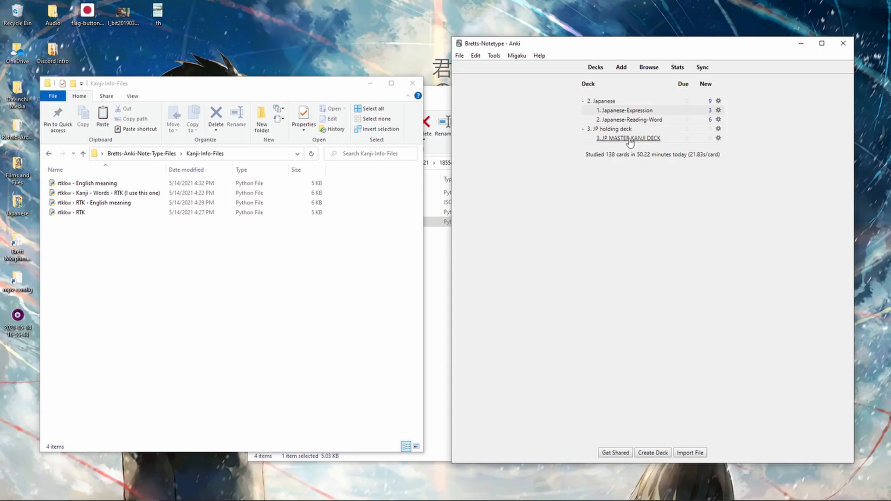
# Return to the deck list and show the cards of the 1. Japanese-Expression deck in the card browser
pyautogui.click(629, 140)
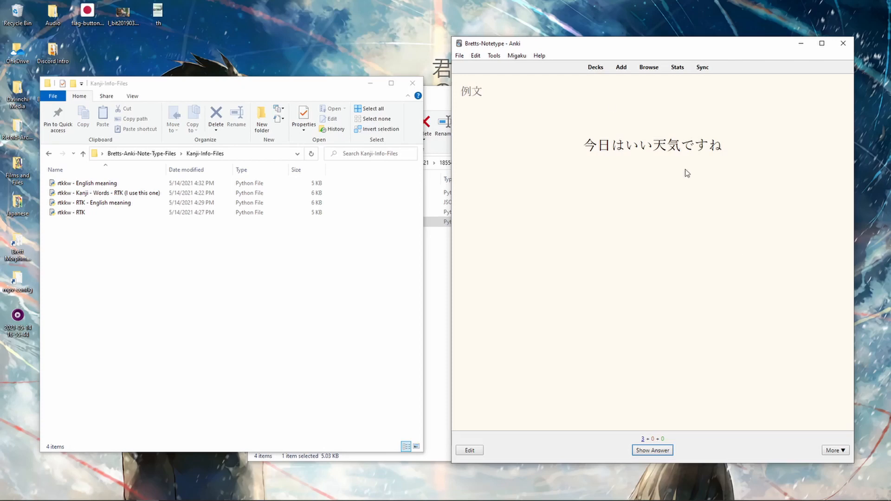
pyautogui.click(595, 68)
pyautogui.press('b')
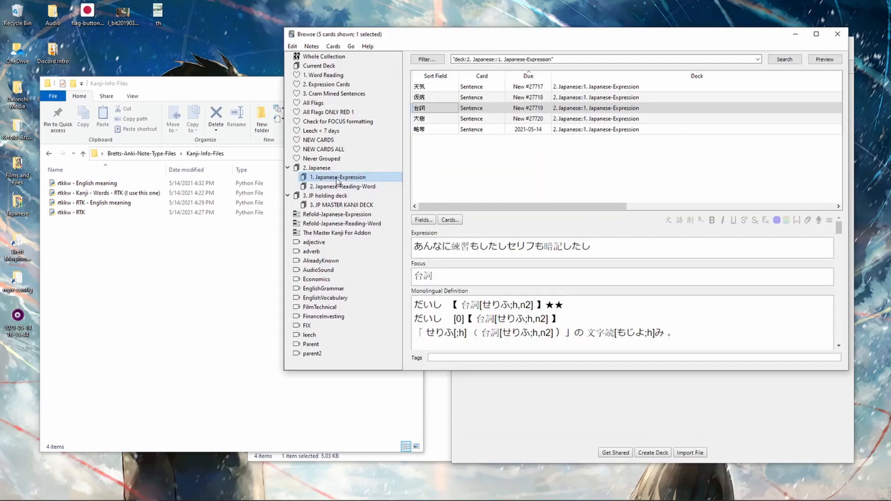
# Look at the 大樹 note and browse the cards of each of the three note types, ending on Refold-Japanese-Expression
pyautogui.click(421, 132)
pyautogui.press('Up')
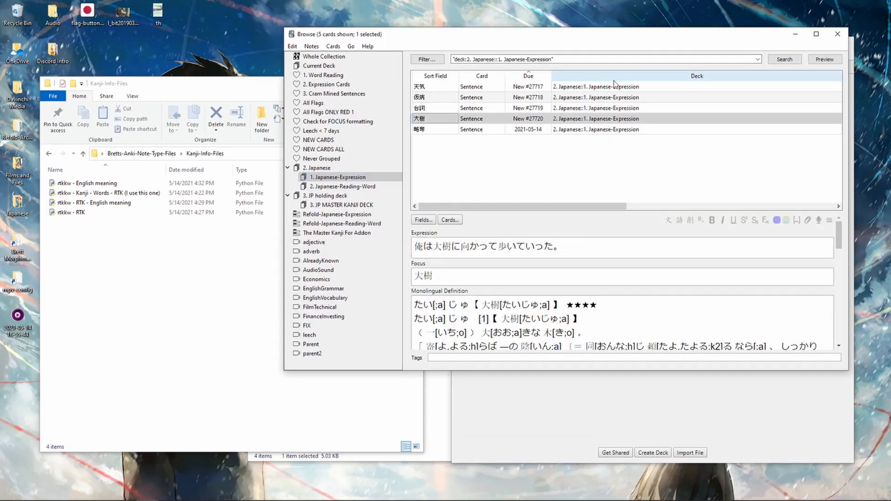
pyautogui.click(324, 215)
pyautogui.click(324, 225)
pyautogui.click(319, 235)
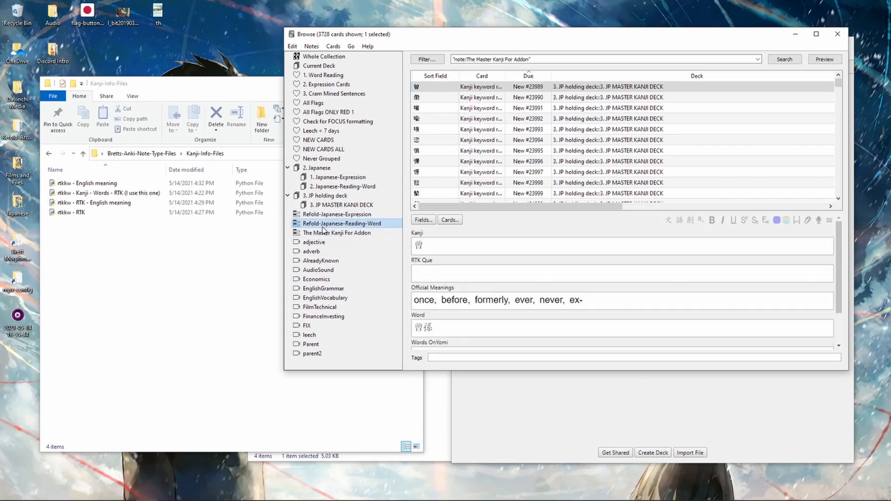
pyautogui.click(326, 225)
pyautogui.click(330, 217)
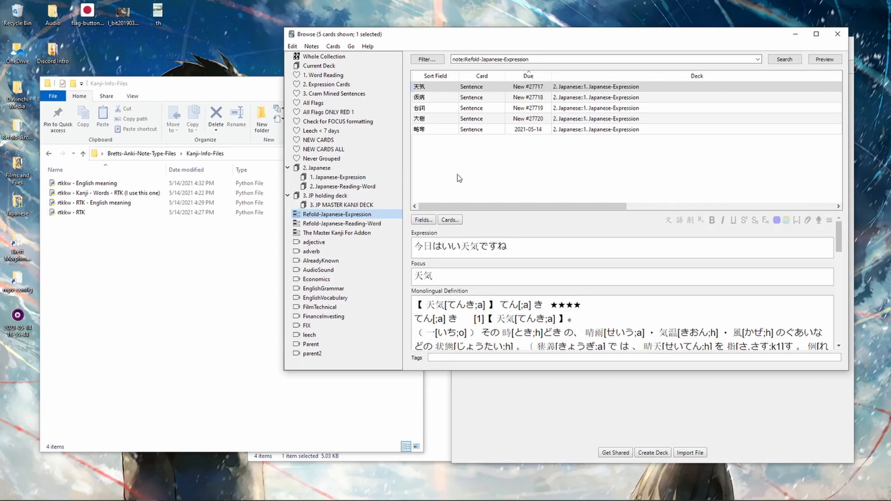
# Review the field mapping for changing the note type of all Refold-Japanese-Expression cards and cancel the dialog
pyautogui.click(460, 108)
pyautogui.hotkey('ctrl', 'a')
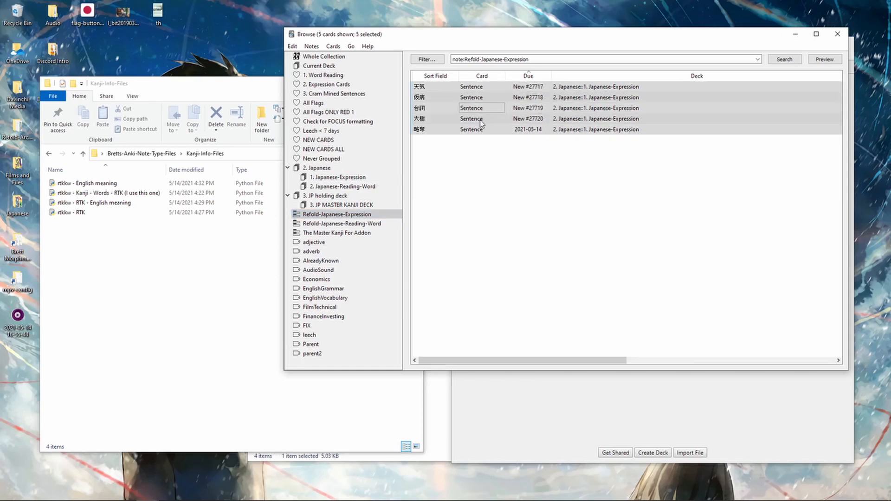
pyautogui.rightClick(474, 107)
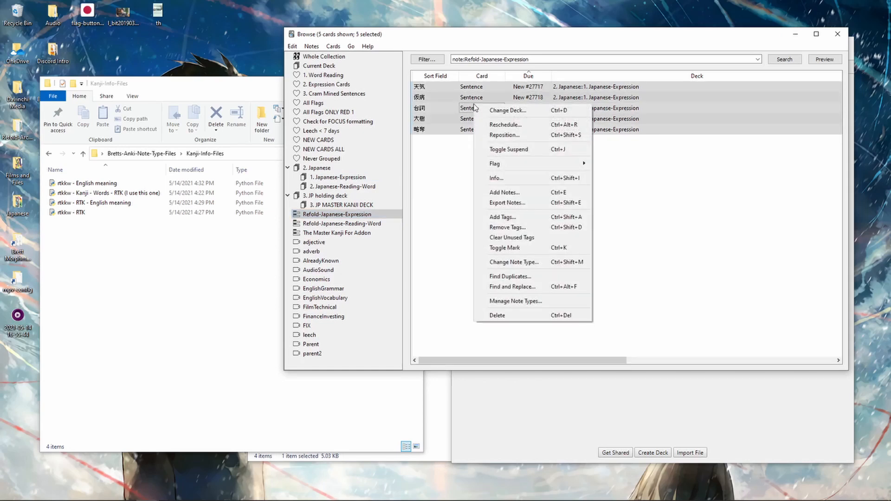
pyautogui.click(515, 268)
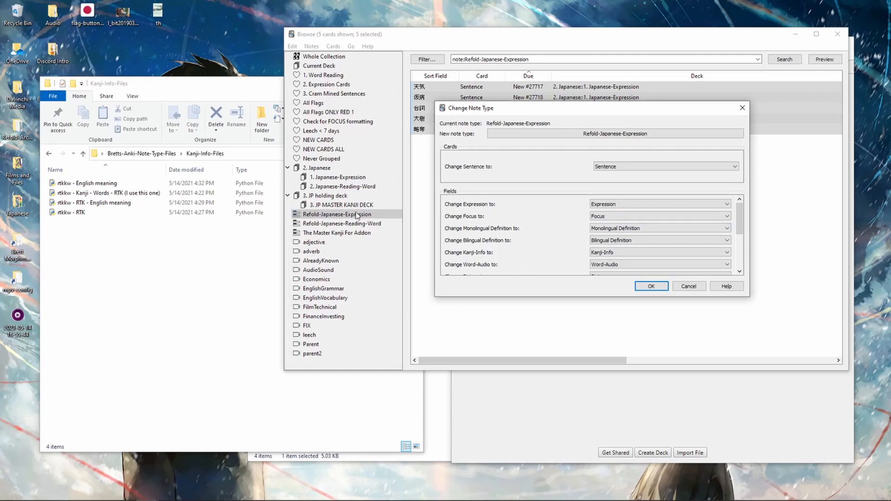
pyautogui.scroll(-3, 509, 241)
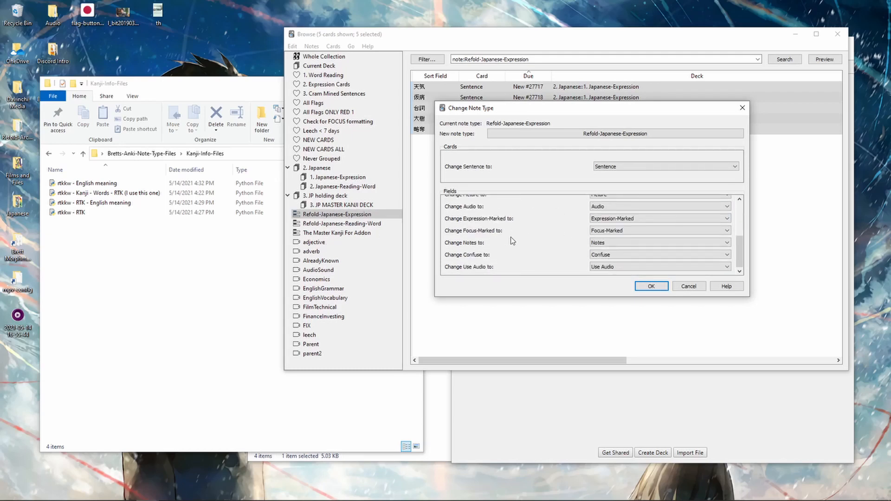
pyautogui.scroll(3, 509, 241)
pyautogui.click(688, 287)
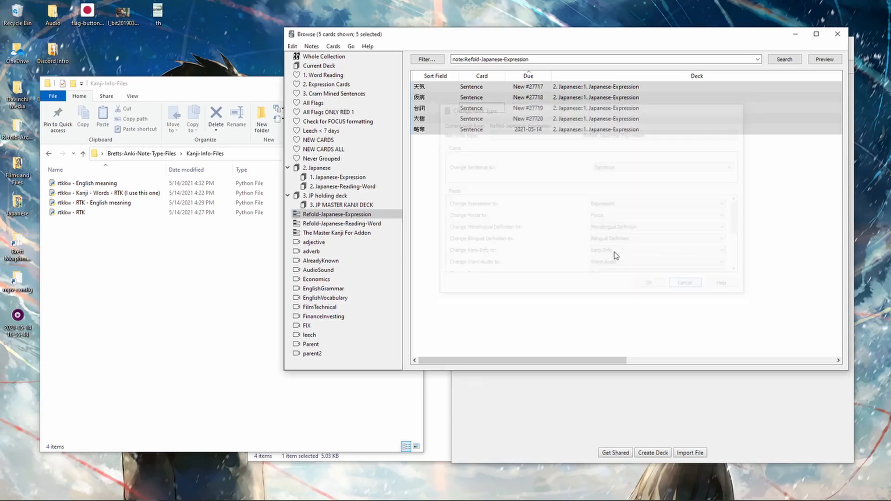
# Change the note type of all Refold-Japanese-Reading-Word cards to Refold-Japanese-Expression with the matching field assignments
pyautogui.click(353, 223)
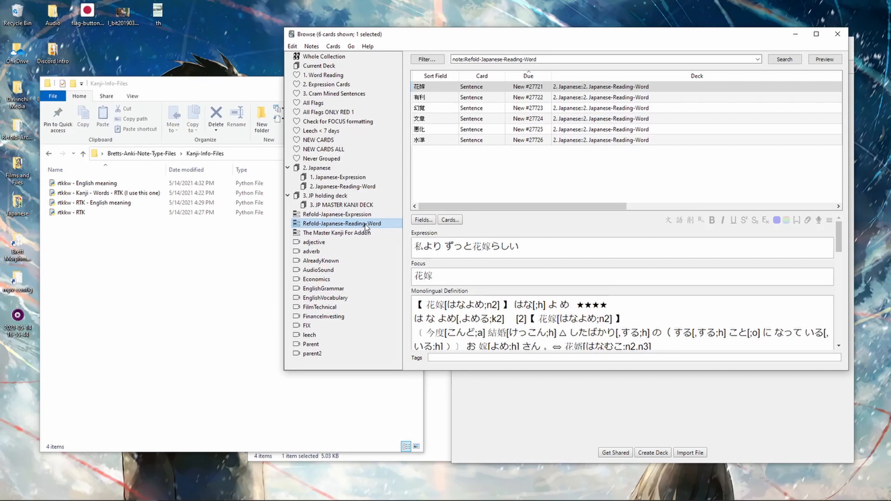
pyautogui.click(484, 120)
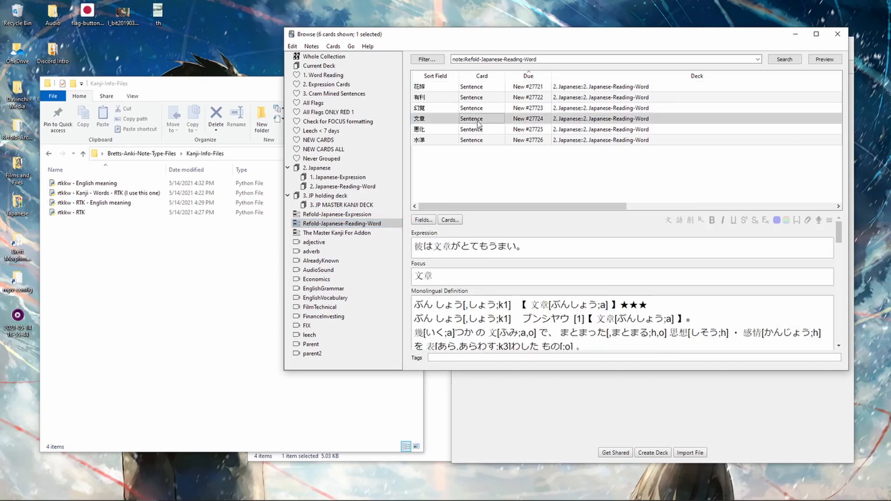
pyautogui.hotkey('ctrl', 'a')
pyautogui.rightClick(475, 120)
pyautogui.click(521, 278)
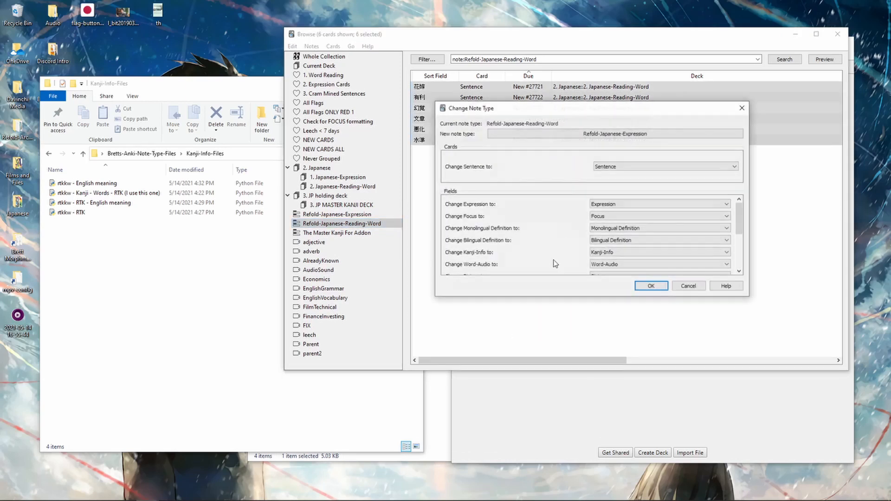
pyautogui.click(546, 134)
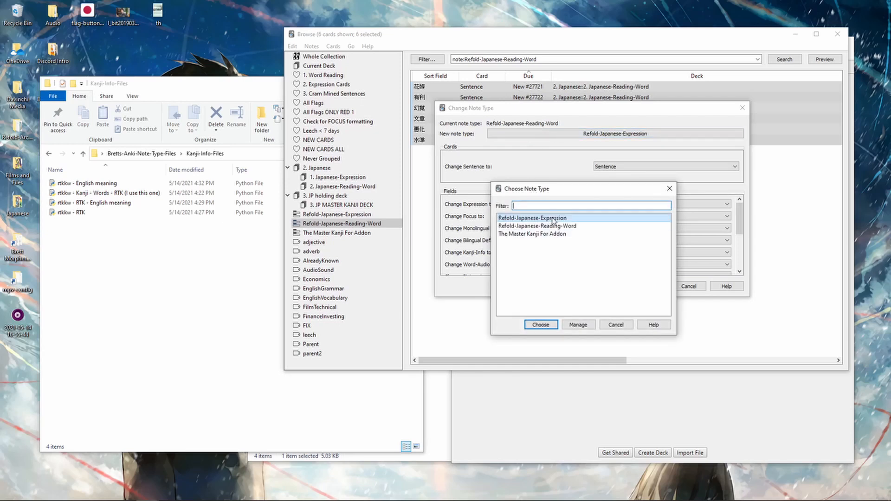
pyautogui.click(540, 325)
pyautogui.click(648, 288)
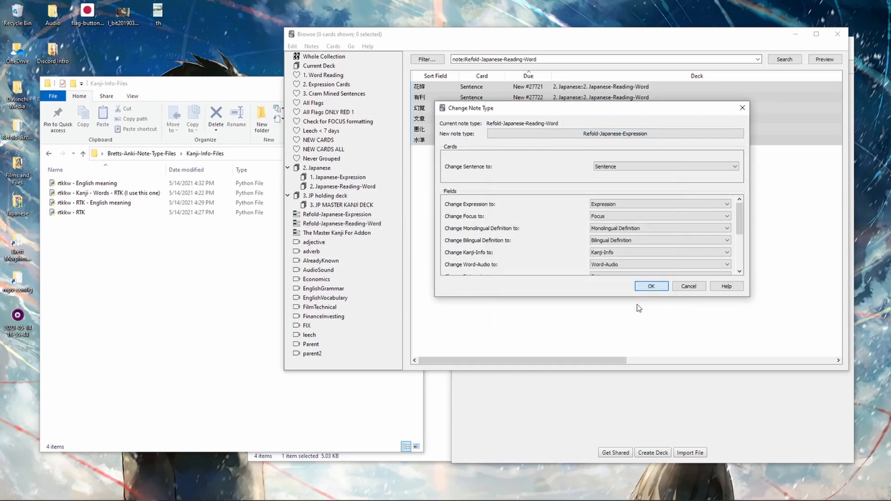
# Look through all fields of the 仮病 note in the 1. Japanese-Expression deck
pyautogui.click(342, 186)
pyautogui.click(337, 177)
pyautogui.click(470, 98)
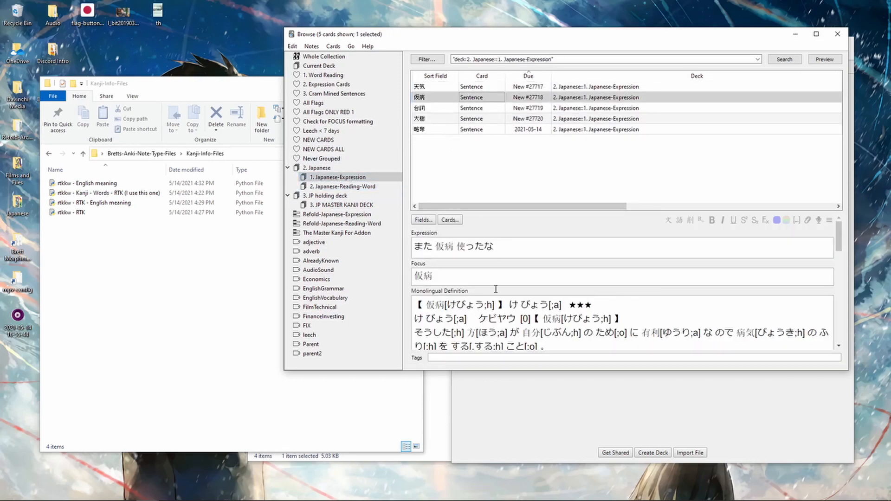
pyautogui.scroll(-6, 477, 294)
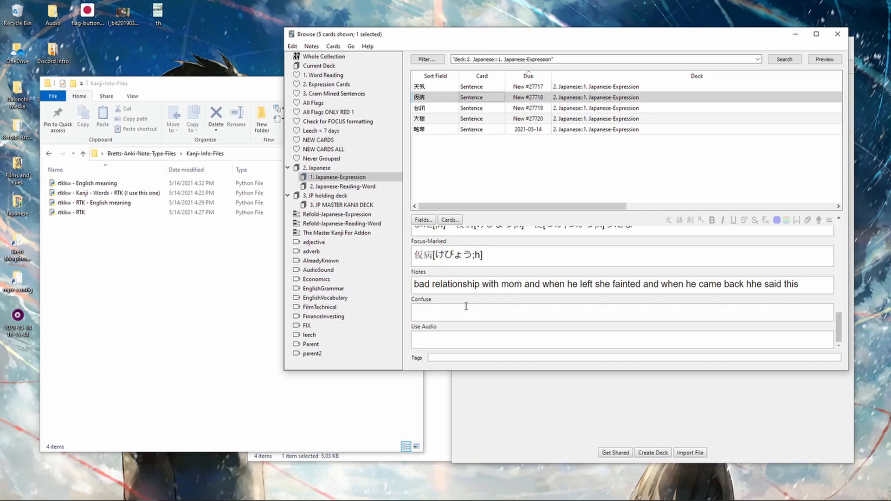
pyautogui.scroll(6, 465, 316)
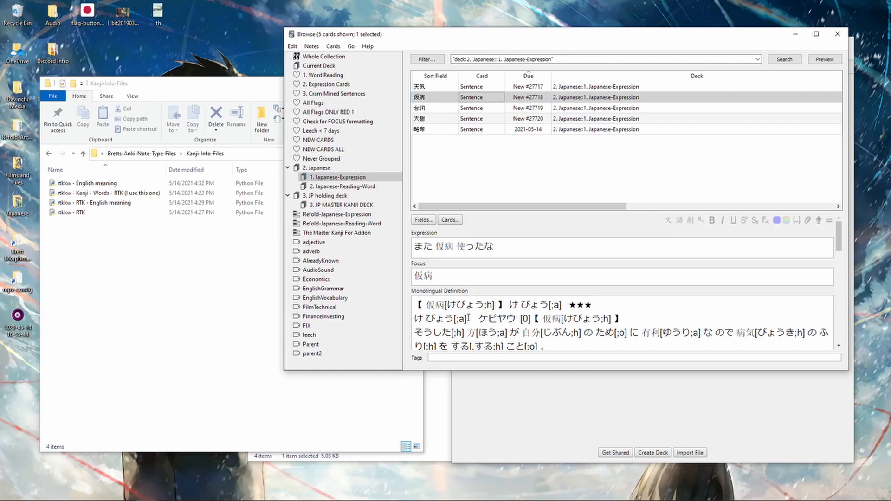
# Compare the Kanji field of a note in 3. JP MASTER KANJI DECK with the Focus field of the 天気 note
pyautogui.click(341, 187)
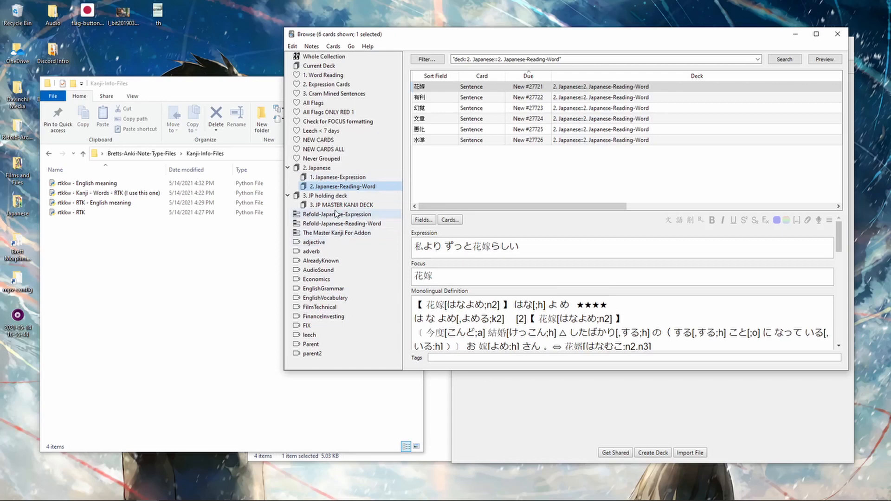
pyautogui.click(334, 205)
pyautogui.click(421, 99)
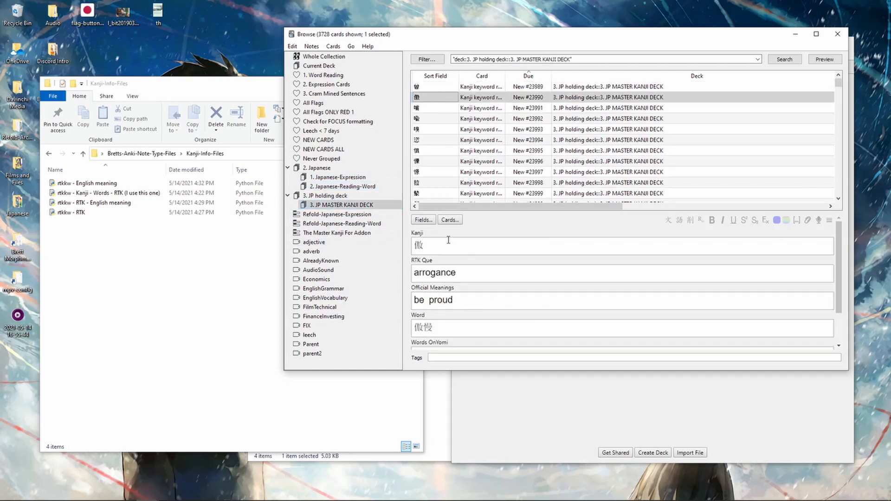
pyautogui.moveTo(423, 236); pyautogui.dragTo(409, 237)
pyautogui.click(338, 178)
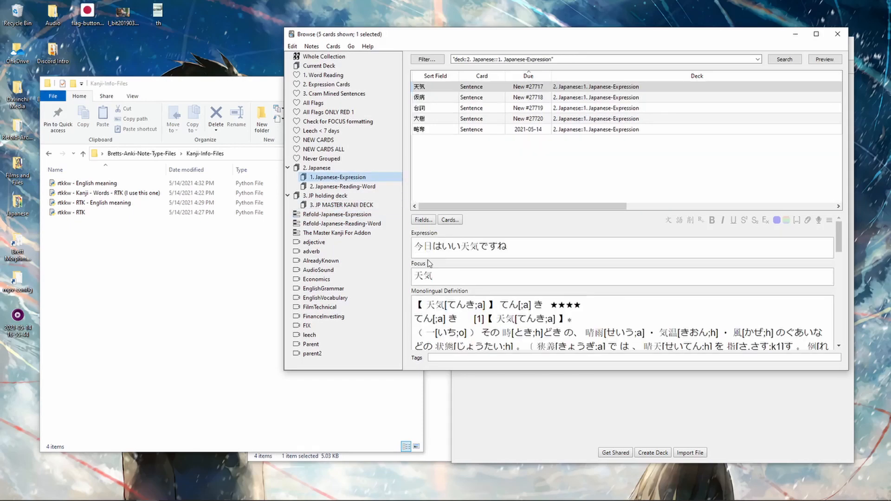
pyautogui.scroll(-1, 437, 255)
pyautogui.moveTo(438, 255); pyautogui.dragTo(401, 253)
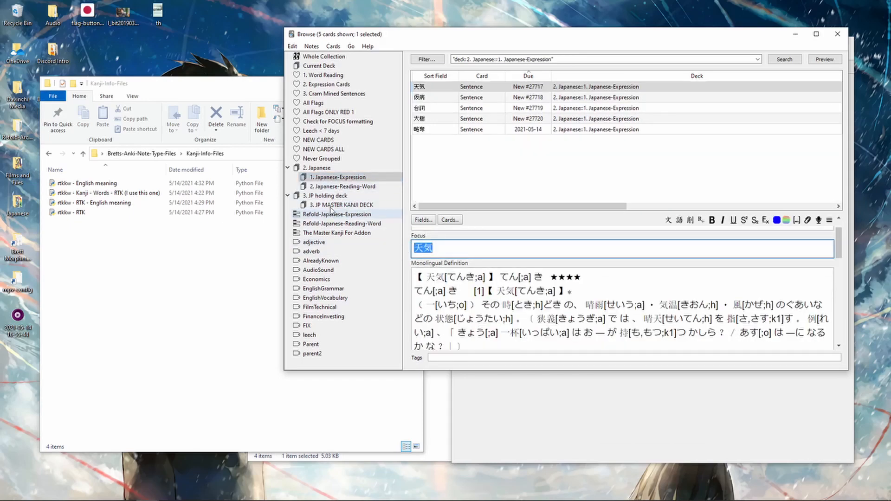
# Compare the Official Meanings field in 3. JP MASTER KANJI DECK with the Bilingual Definition field of the 花嫁 note
pyautogui.click(341, 205)
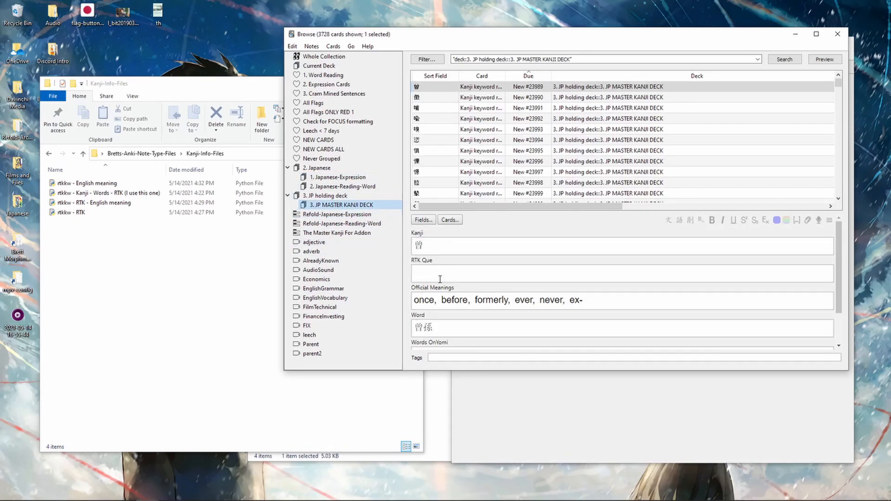
pyautogui.moveTo(455, 289); pyautogui.dragTo(422, 289)
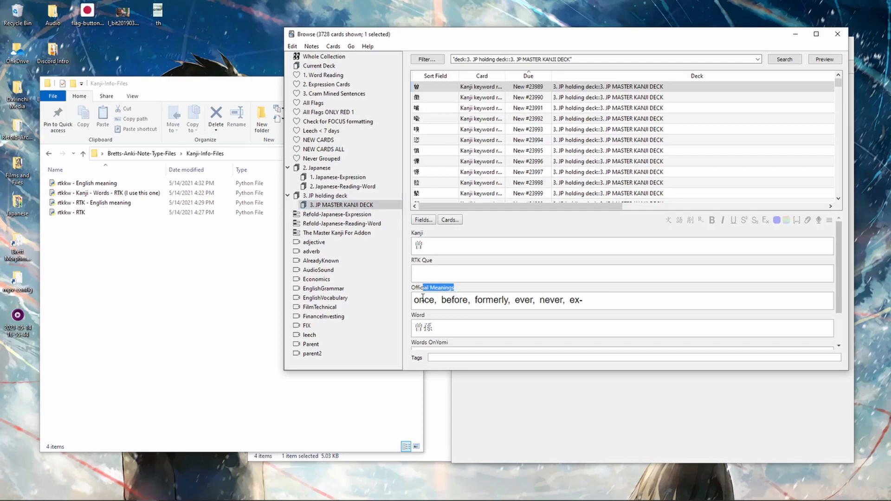
pyautogui.click(343, 186)
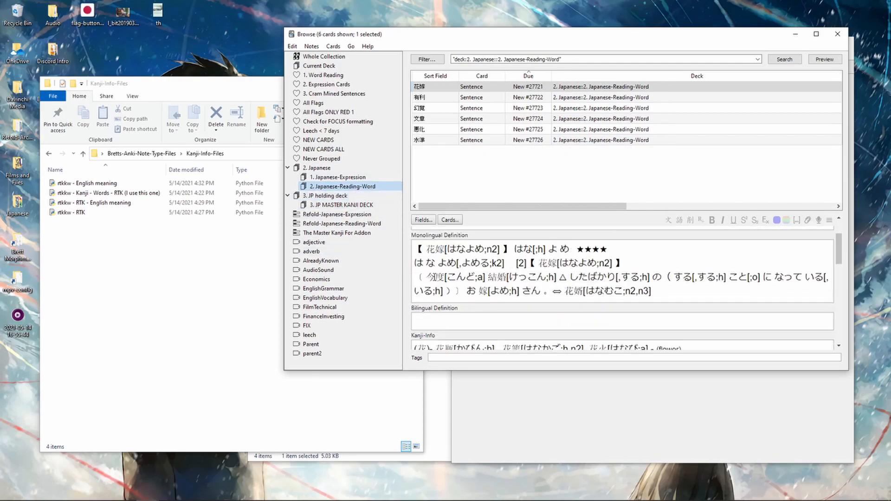
pyautogui.click(433, 317)
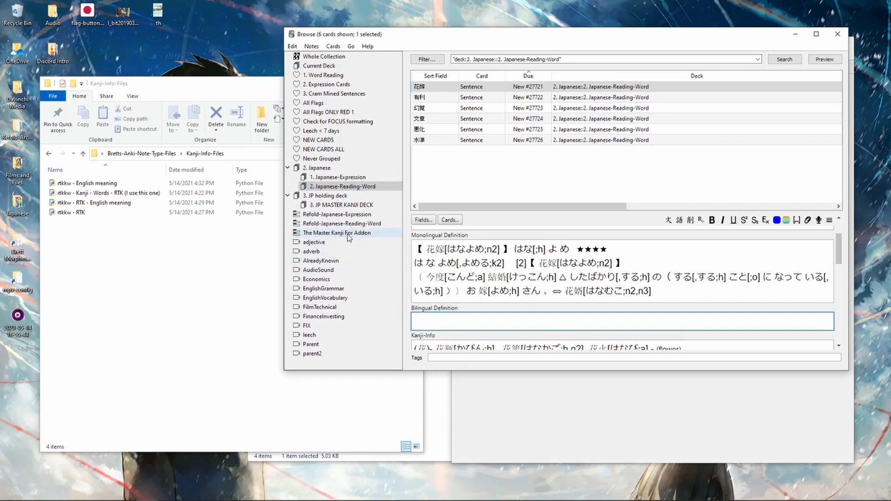
# Try changing the note type of all cards in 3. JP MASTER KANJI DECK to Refold-Japanese-Expression
pyautogui.click(341, 205)
pyautogui.click(466, 130)
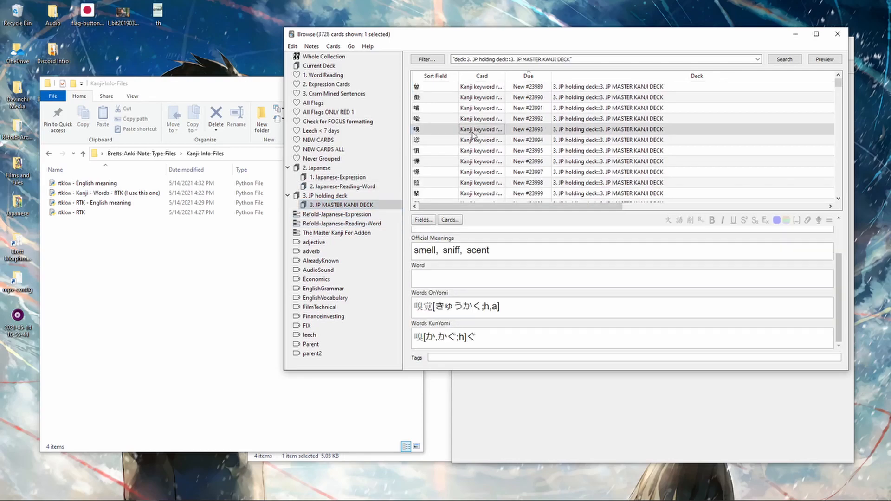
pyautogui.hotkey('ctrl', 'a')
pyautogui.rightClick(466, 129)
pyautogui.click(503, 288)
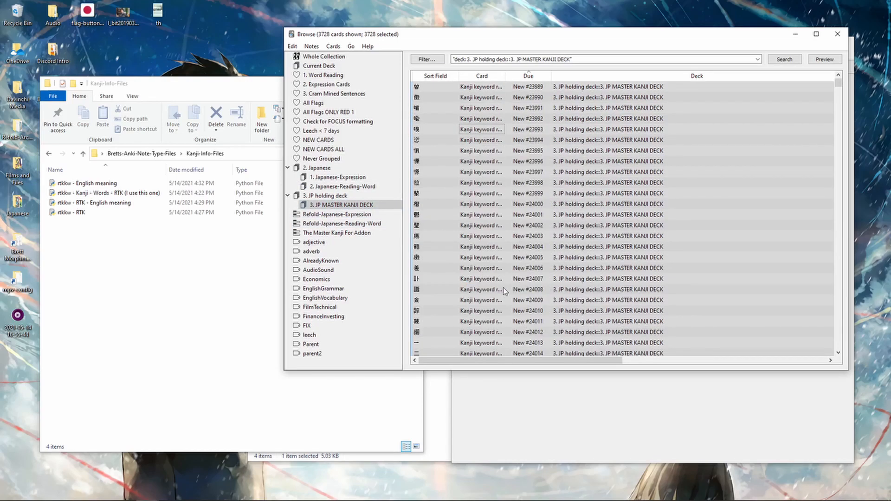
pyautogui.click(549, 135)
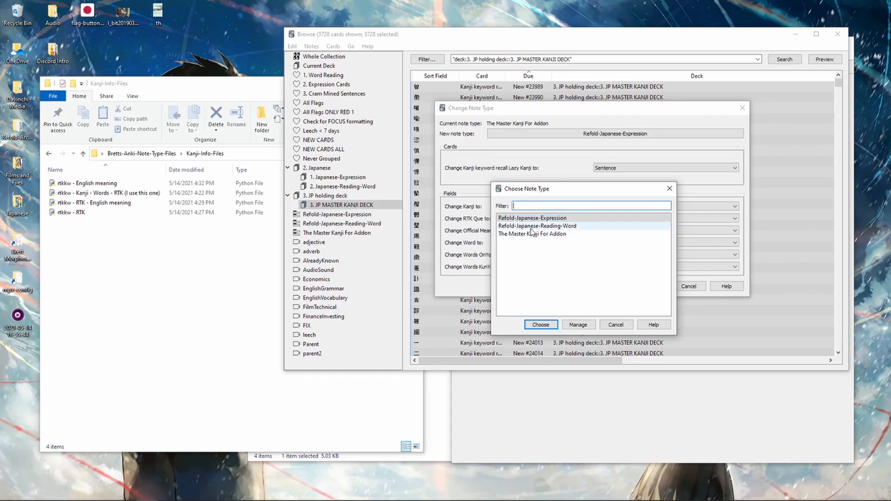
pyautogui.click(535, 227)
pyautogui.moveTo(539, 326); pyautogui.dragTo(535, 222)
pyautogui.click(536, 219)
pyautogui.click(540, 324)
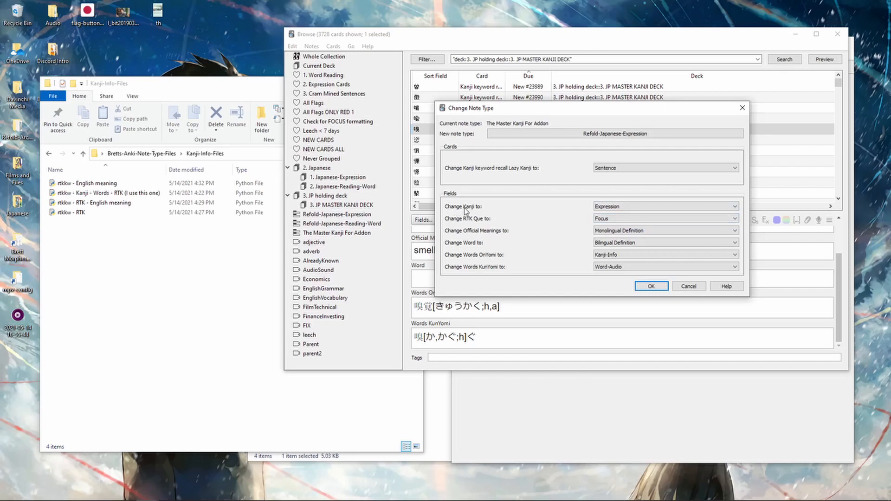
# Try mapping the Kanji field to Focus, RTK Que to Word-Audio and Official Meanings to Nothing, and leave the note type change dialog
pyautogui.click(605, 209)
pyautogui.click(608, 218)
pyautogui.click(601, 220)
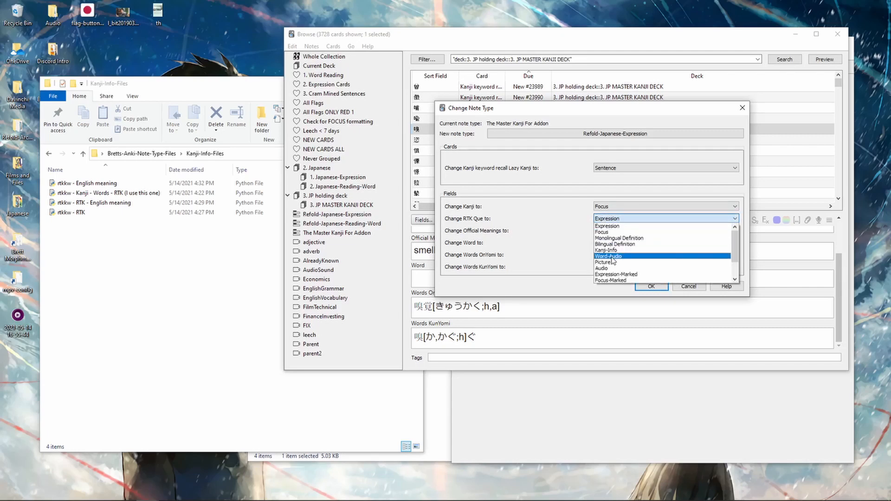
pyautogui.click(611, 257)
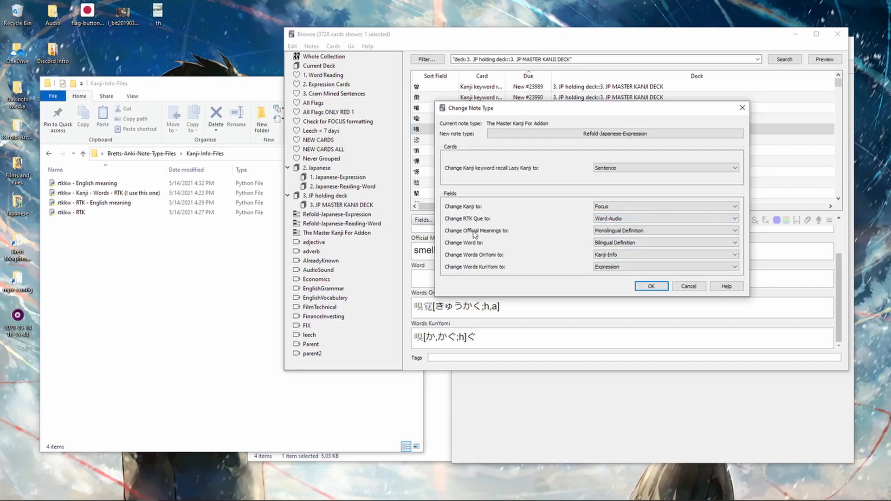
pyautogui.click(617, 231)
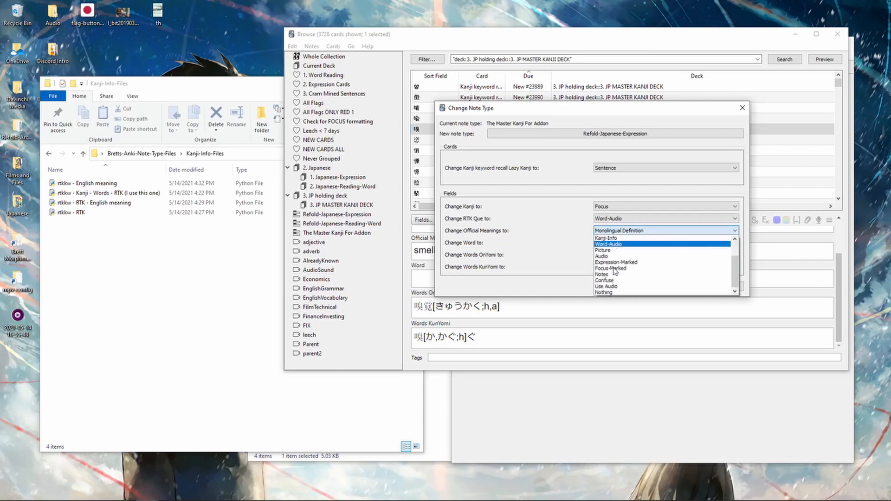
pyautogui.click(605, 292)
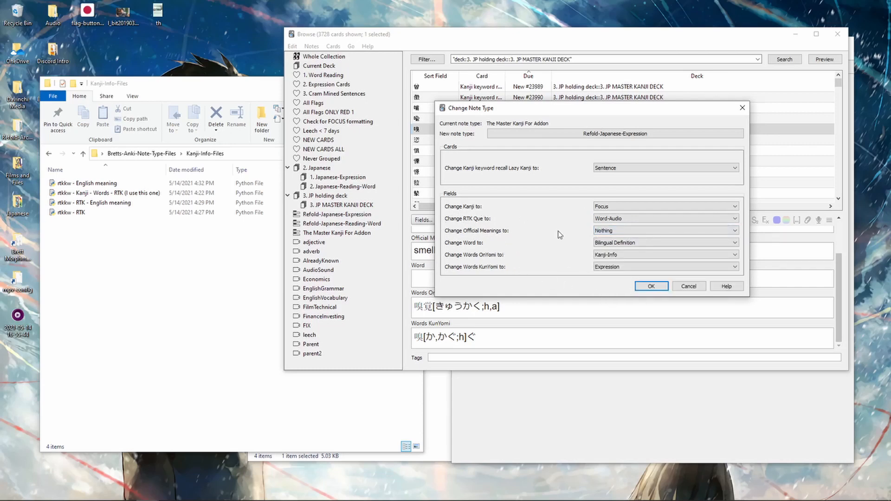
pyautogui.click(651, 286)
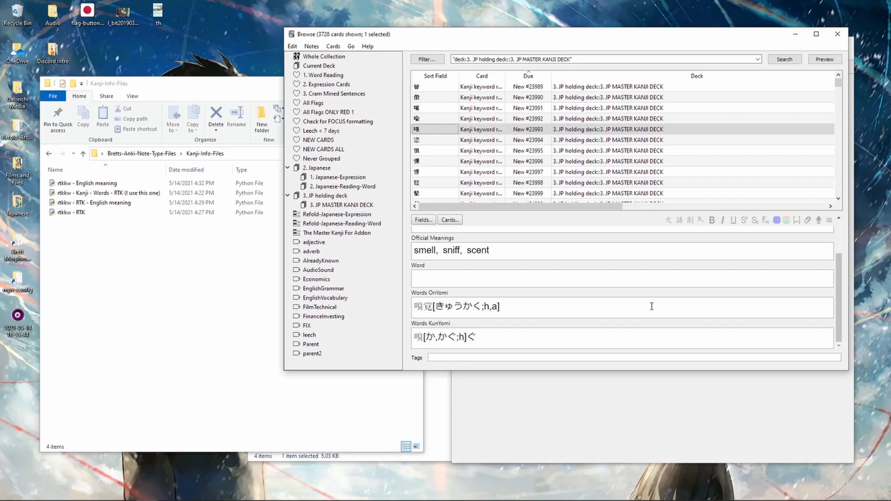
# Close the card browser and export the collection without media as an Anki Collection Package named BackupFriday on the desktop
pyautogui.click(837, 33)
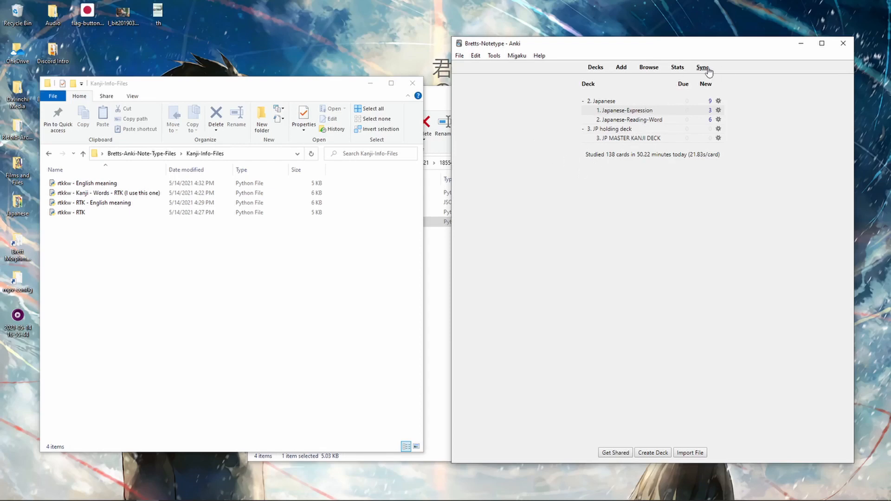
pyautogui.click(460, 55)
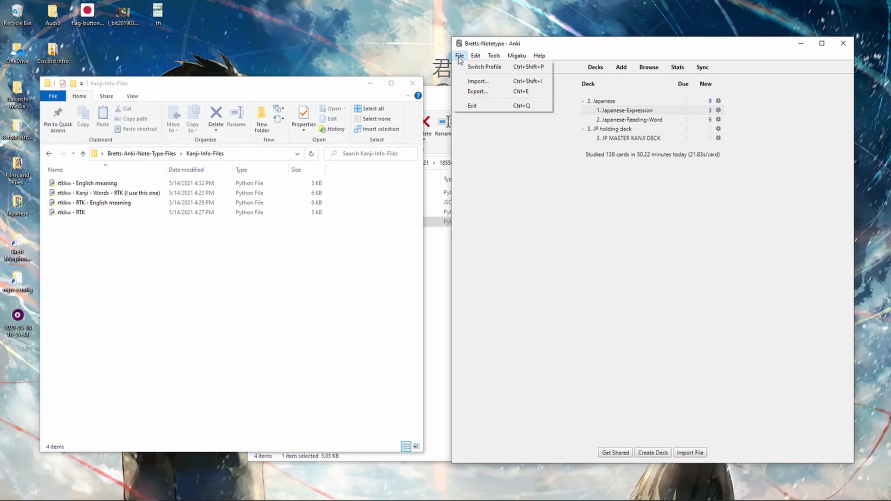
pyautogui.click(484, 96)
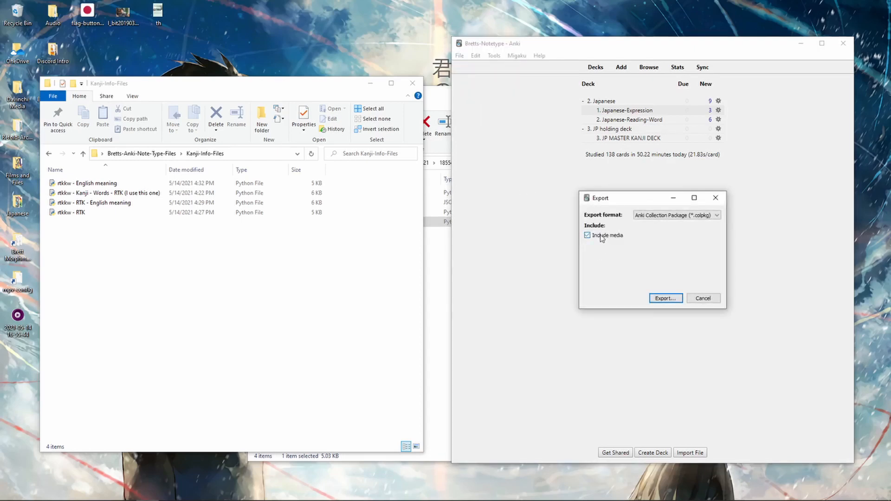
pyautogui.click(665, 299)
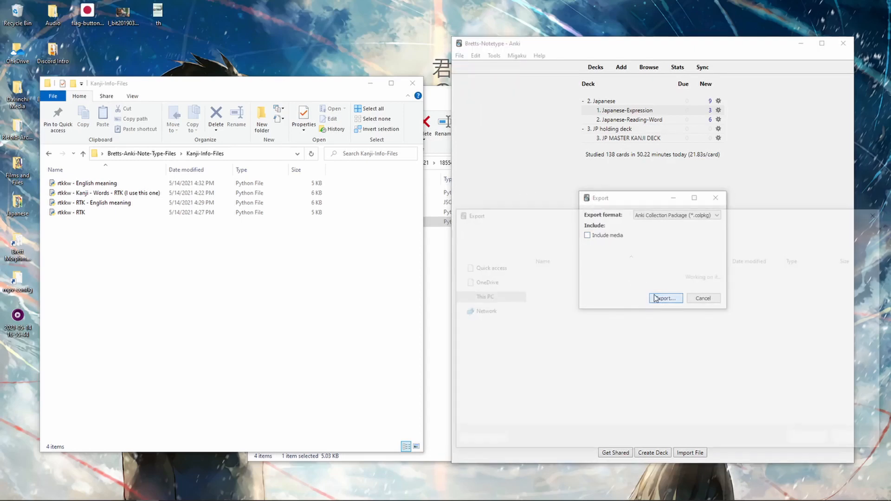
pyautogui.write('Backup')
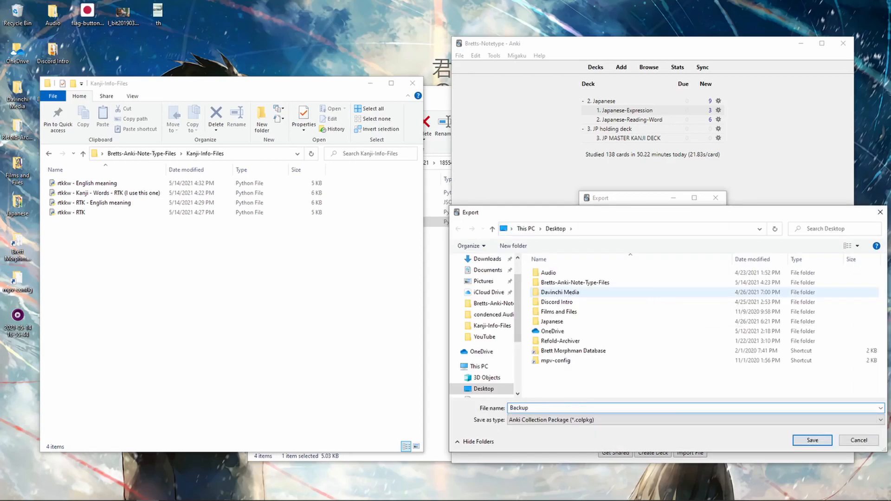
pyautogui.write('Friday')
pyautogui.press('Return')
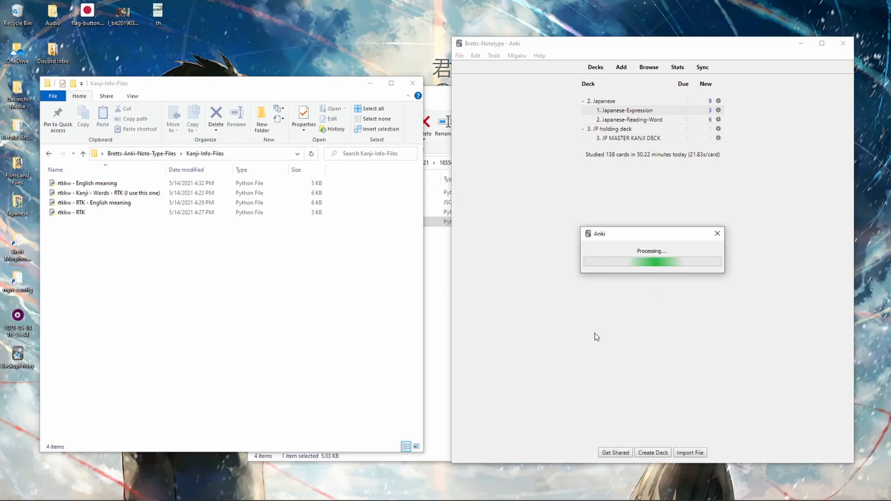
# Check the collection's media for missing and unused files, and dismiss the report
pyautogui.click(493, 56)
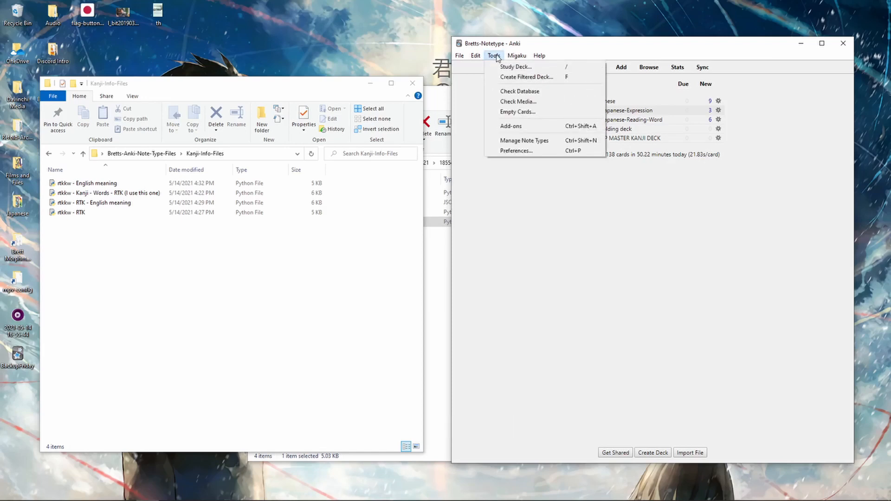
pyautogui.click(509, 103)
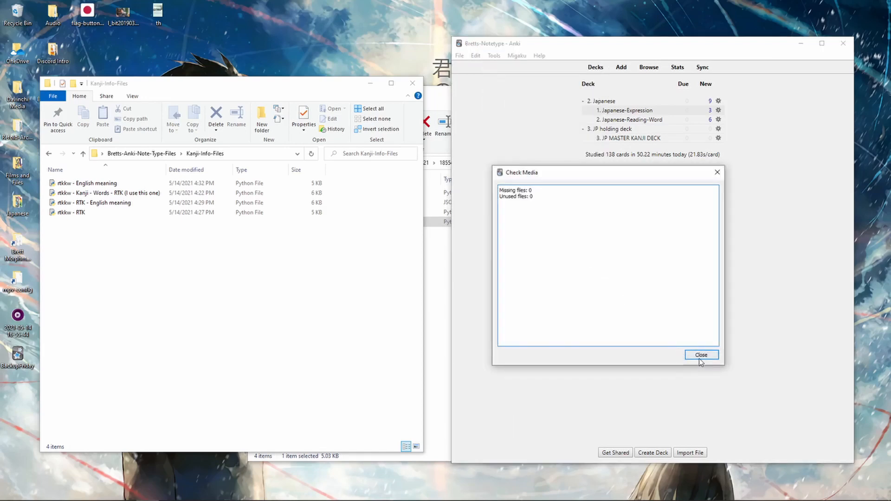
pyautogui.click(701, 355)
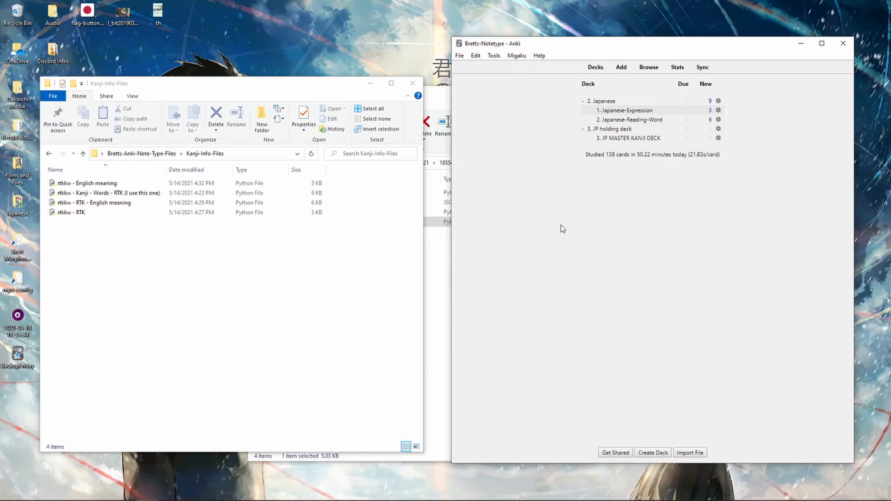
# Try opening the BackupFriday collection package from the desktop
pyautogui.doubleClick(18, 360)
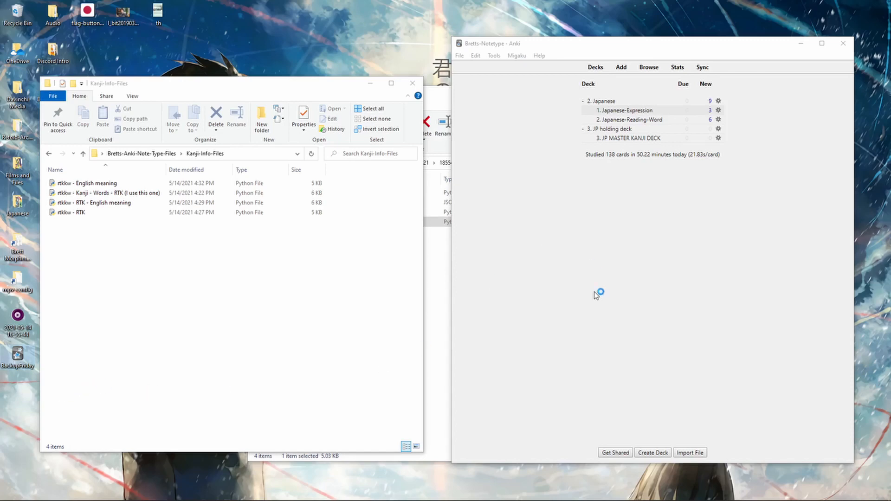
pyautogui.click(498, 260)
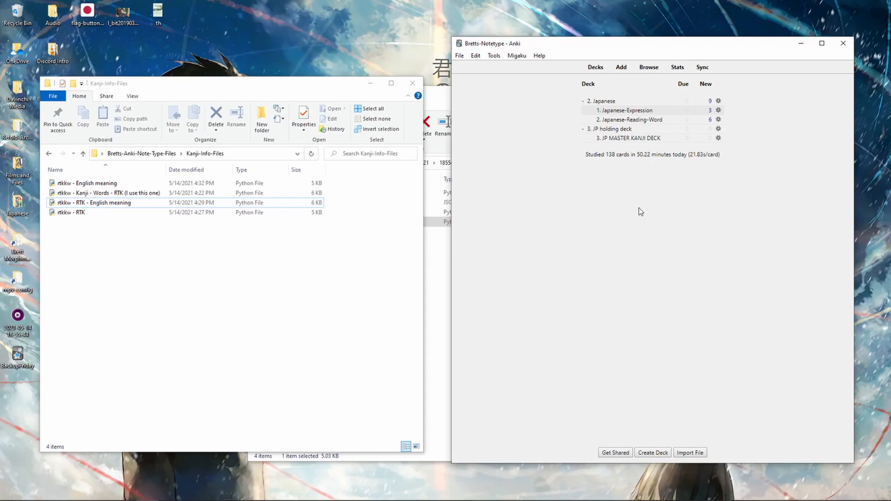
# Switch to Chrome, look over the AnkiWeb pages of Migaku Dictionary, Migaku Japanese and KanjiEater's Heisig RTK add-on, and minimize it
pyautogui.click(53, 492)
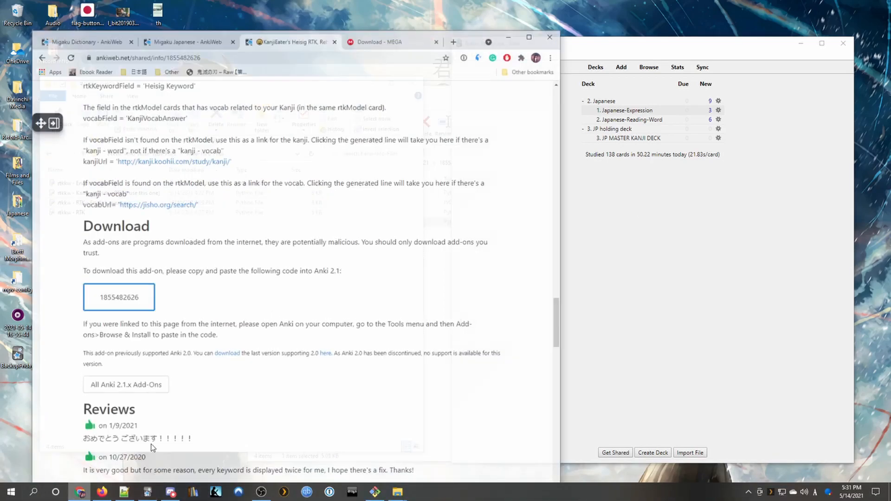
pyautogui.click(84, 25)
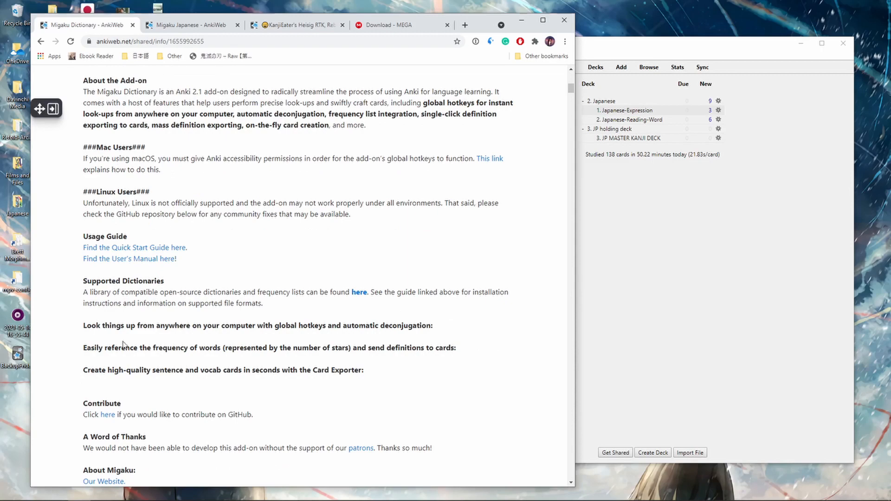
pyautogui.scroll(-3, 123, 344)
pyautogui.scroll(5, 173, 274)
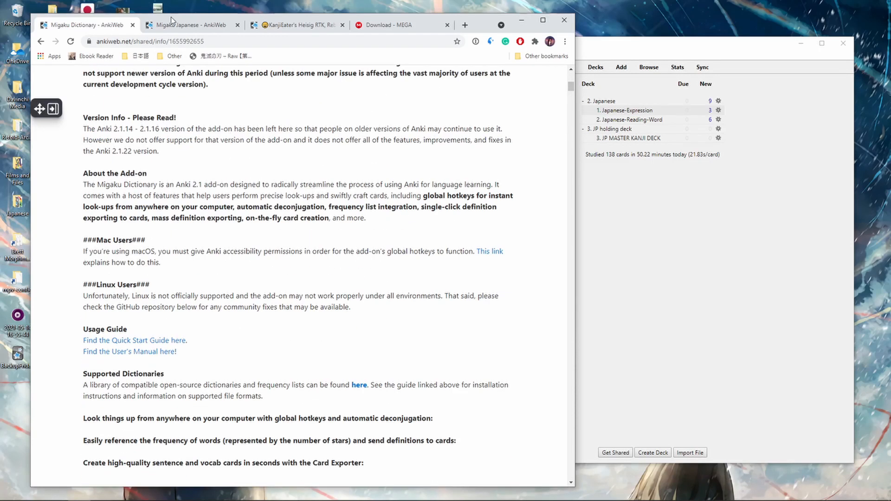
pyautogui.click(170, 19)
pyautogui.click(297, 25)
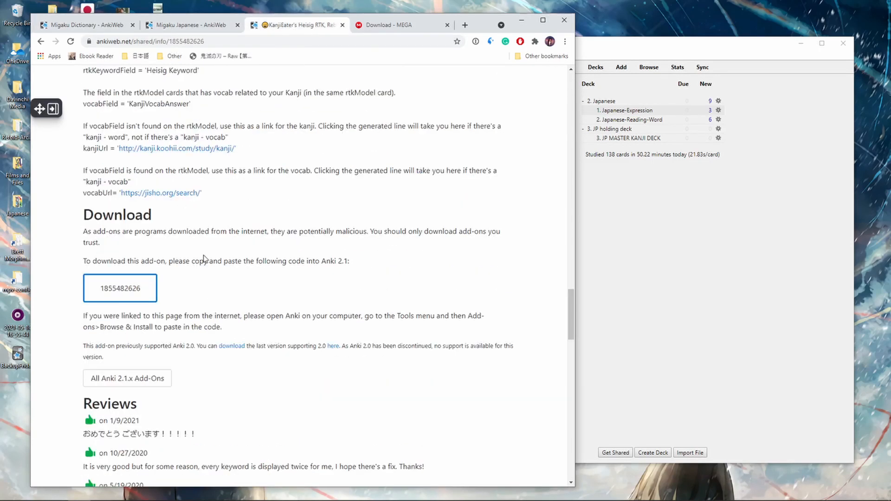
pyautogui.click(521, 20)
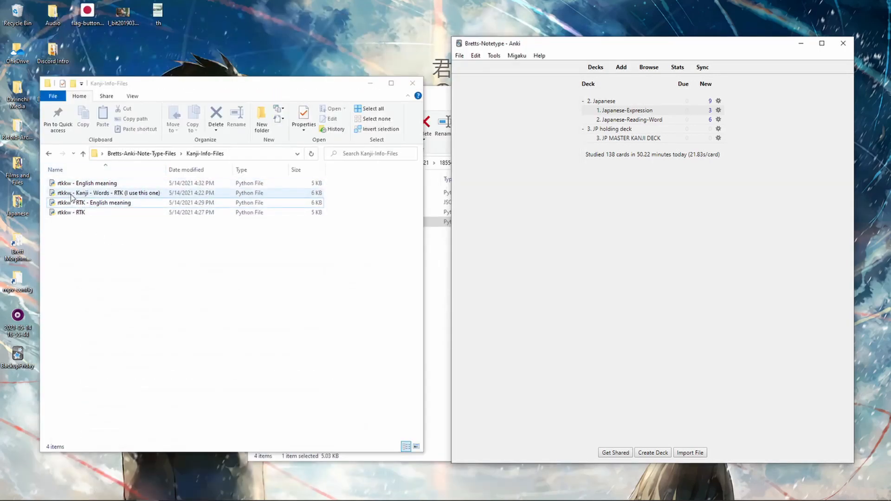
pyautogui.click(412, 83)
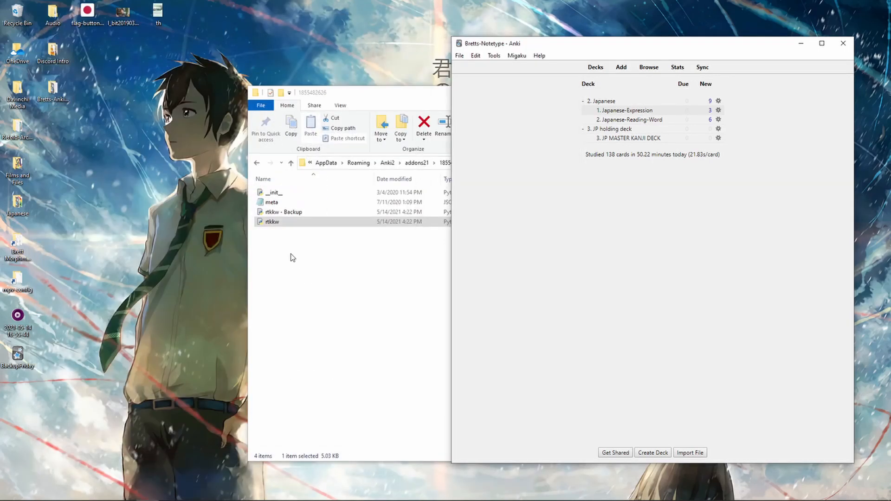
pyautogui.moveTo(374, 87); pyautogui.dragTo(230, 91)
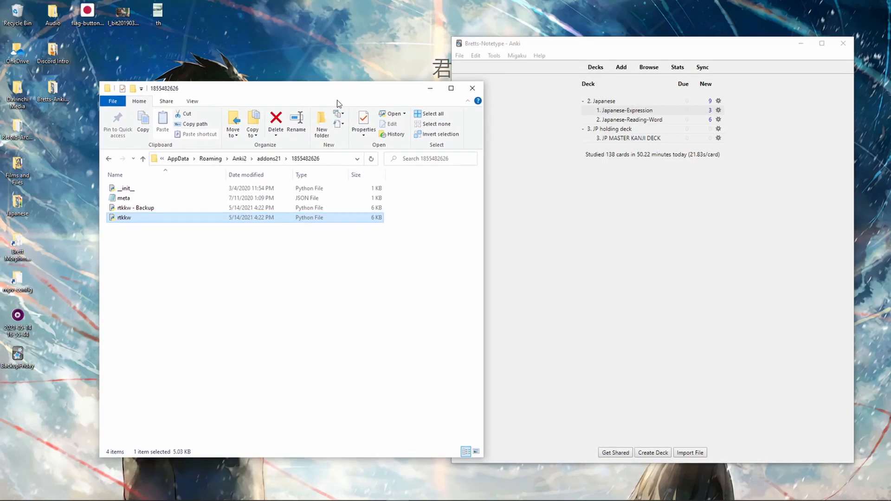
pyautogui.click(472, 88)
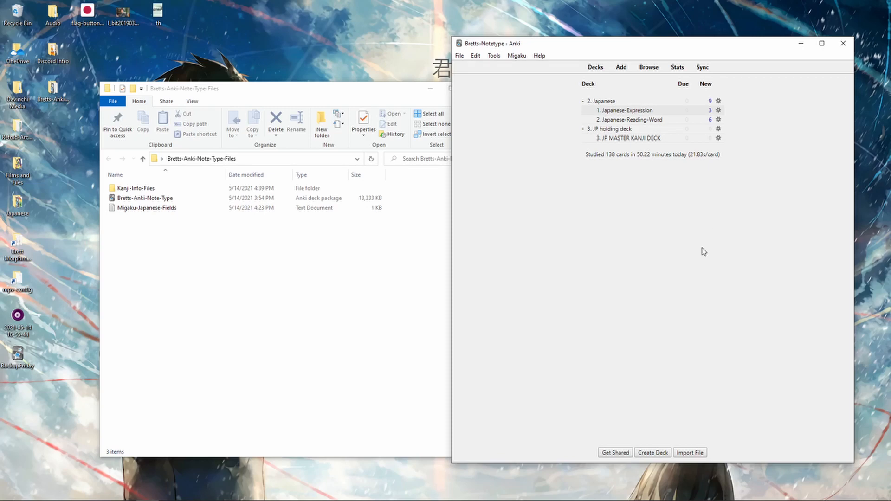
pyautogui.moveTo(356, 89); pyautogui.dragTo(317, 103)
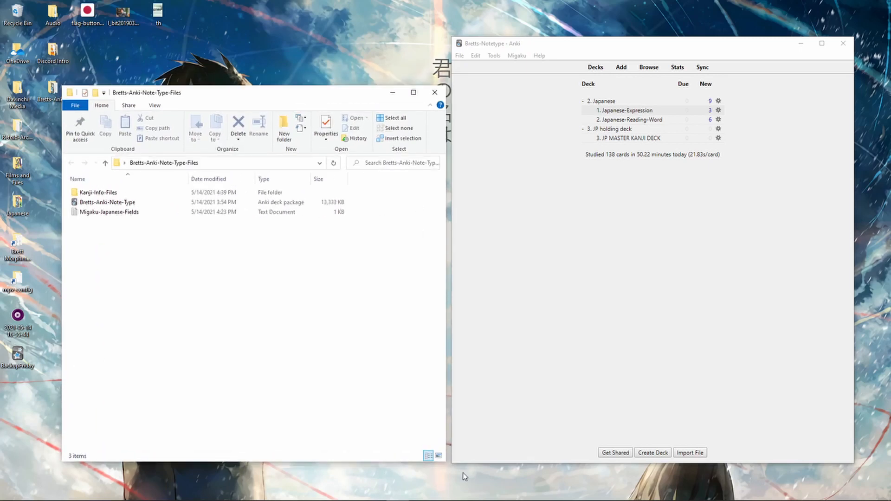
# Switch to the Discord window showing the immersion-journal channel
pyautogui.moveTo(464, 500)
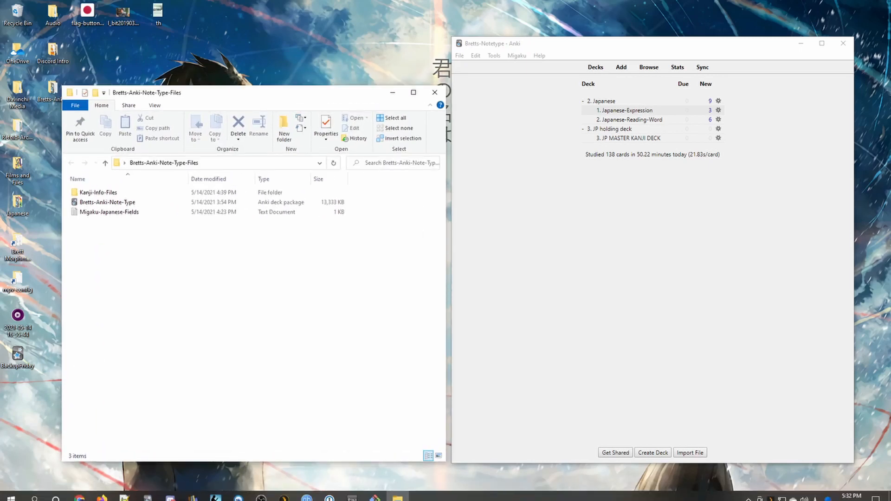
pyautogui.moveTo(167, 494)
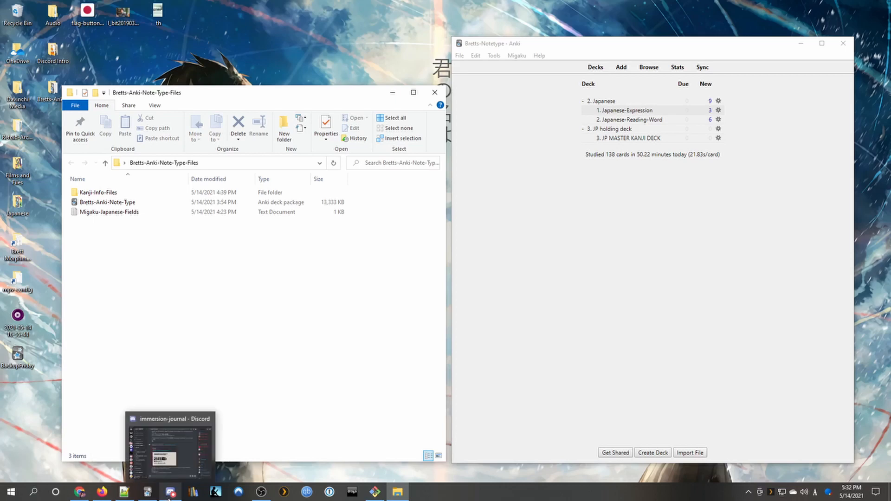